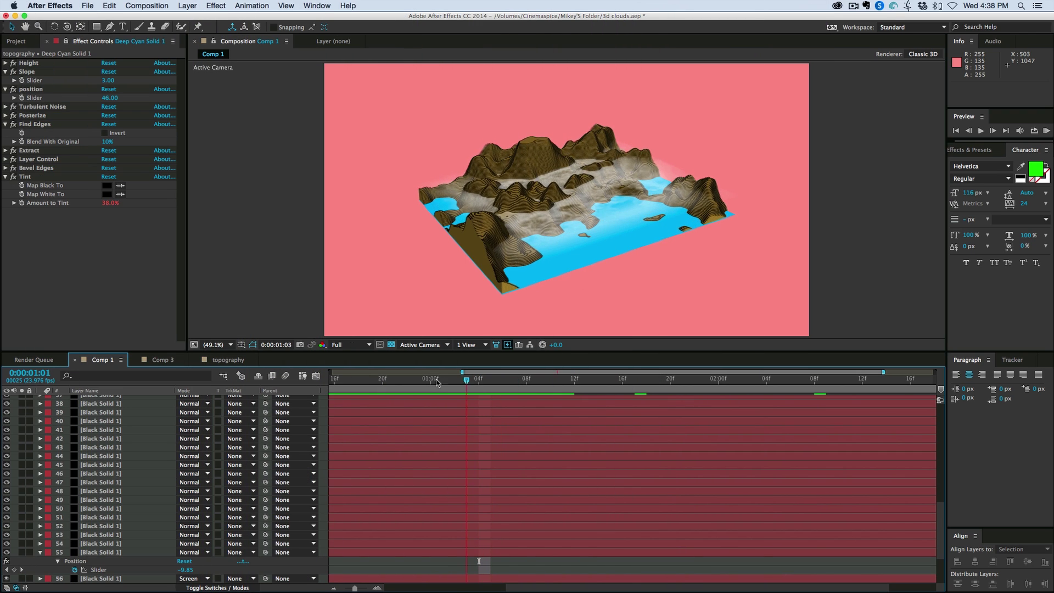
# Tweak the flat map's Turbulent Noise Brightness, then set the topography position slider to 61.
pyautogui.click(154, 360)
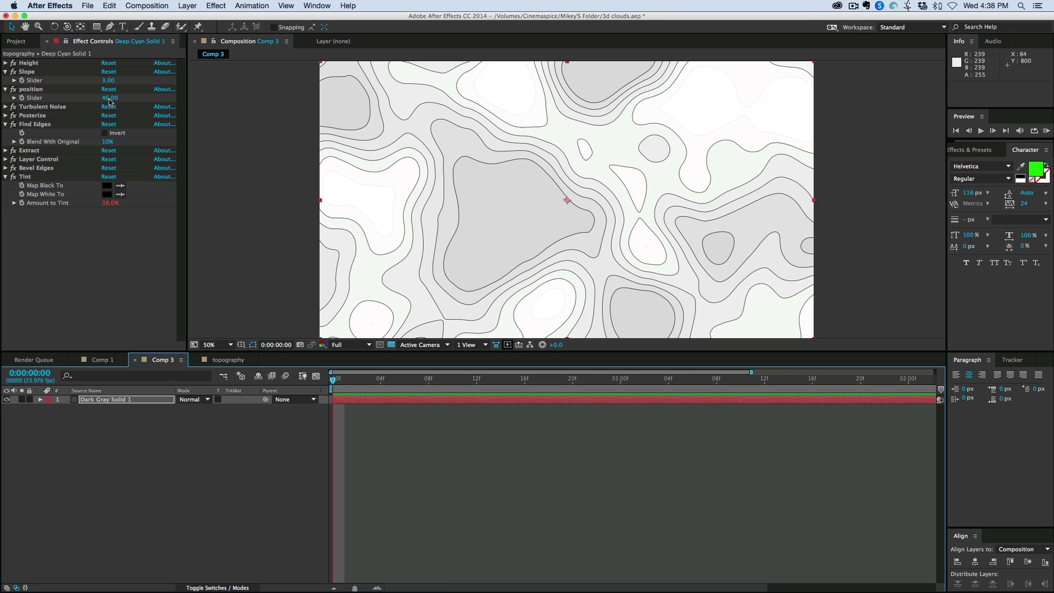
pyautogui.click(40, 400)
pyautogui.moveTo(187, 461); pyautogui.dragTo(334, 378)
pyautogui.click(227, 360)
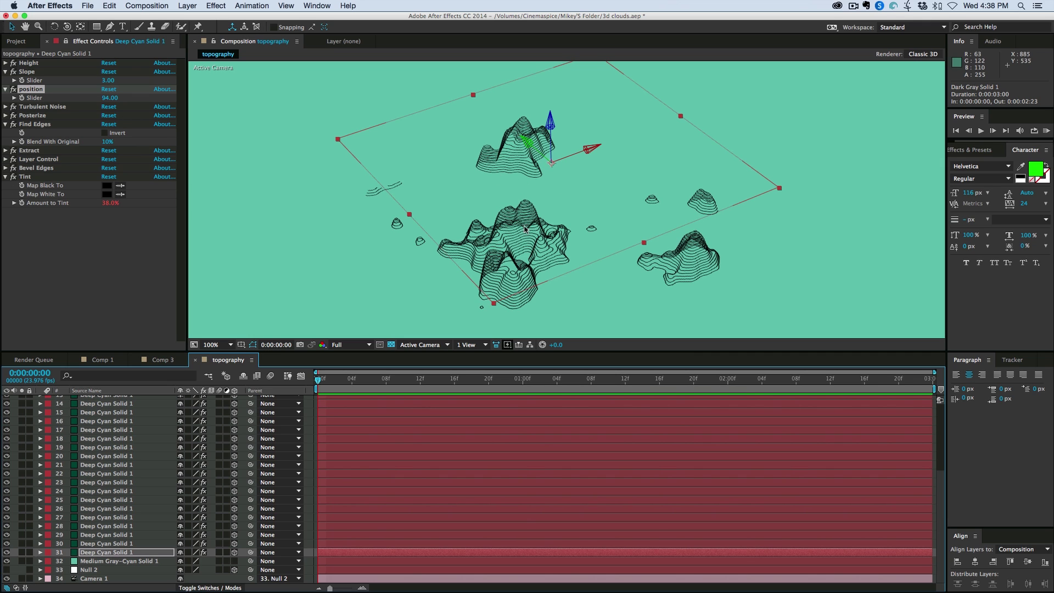
pyautogui.moveTo(111, 97); pyautogui.dragTo(89, 99)
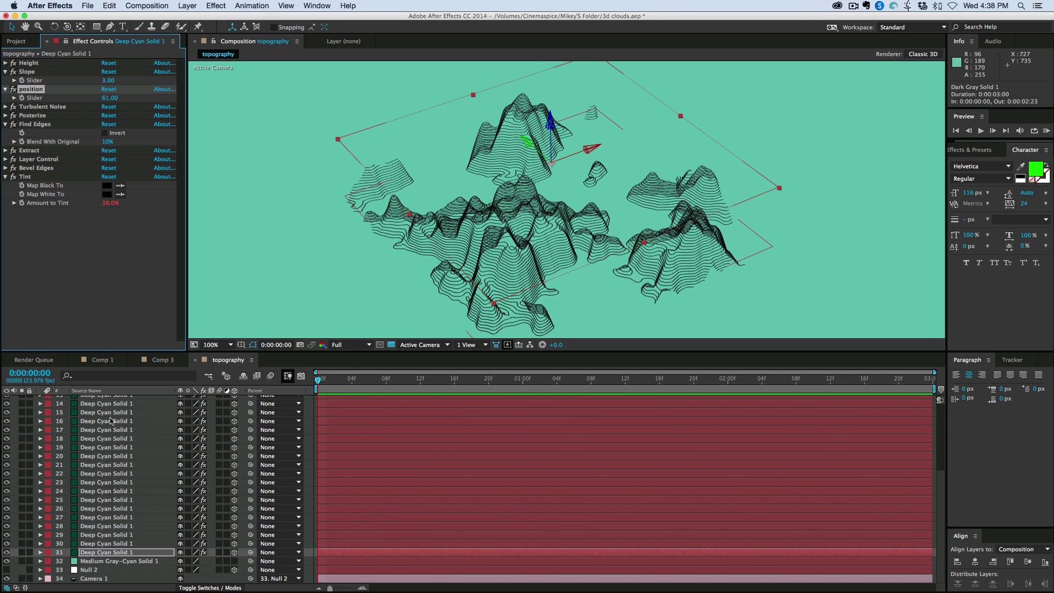
# Create a new comp with a comp-size light cyan solid as the background.
pyautogui.press('super+n')
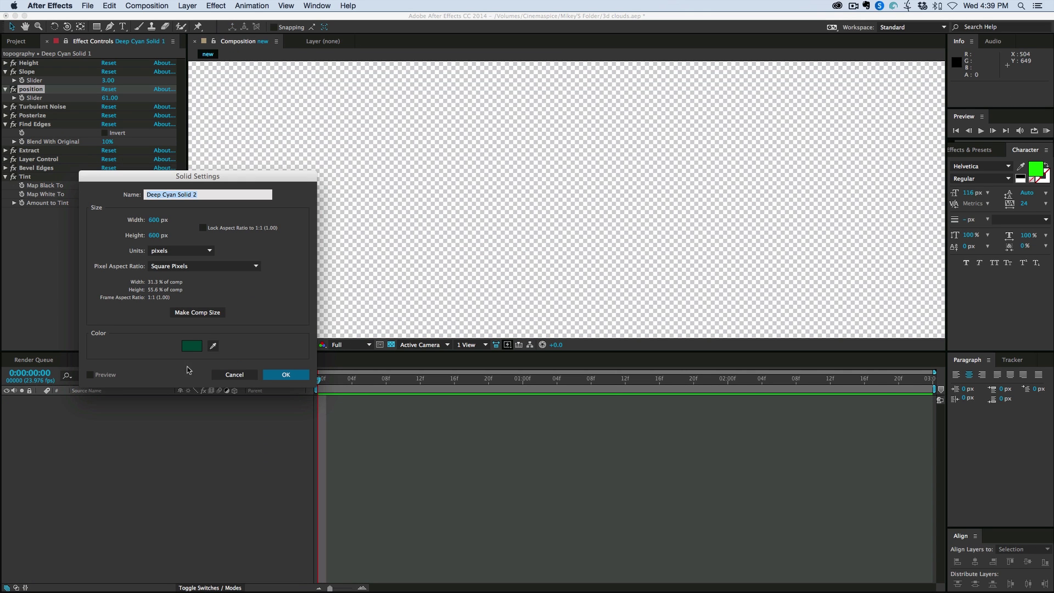
pyautogui.click(192, 345)
pyautogui.moveTo(277, 290); pyautogui.dragTo(276, 266)
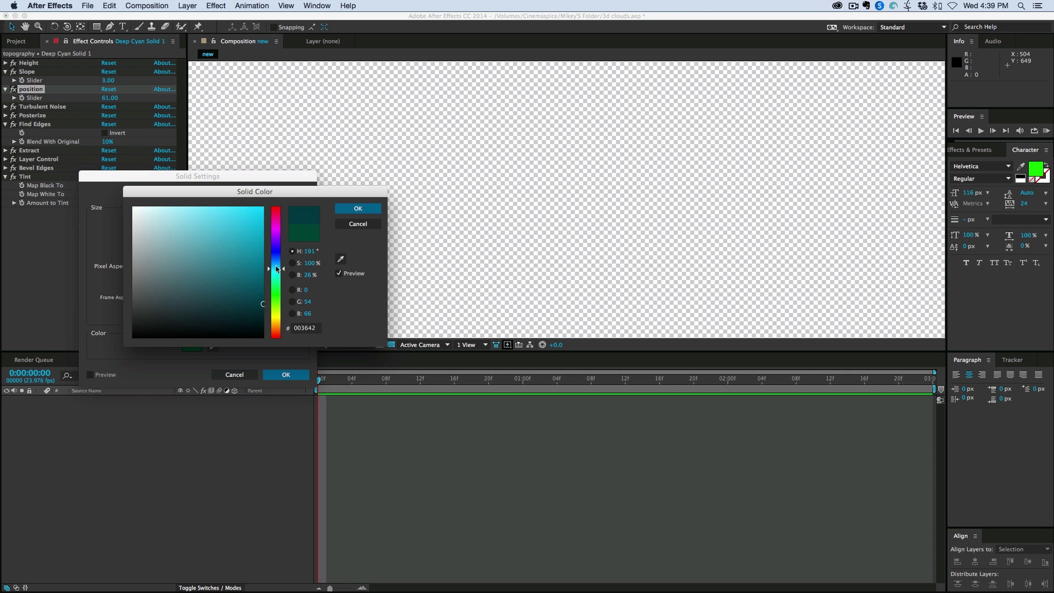
pyautogui.click(240, 229)
pyautogui.press('Return')
pyautogui.click(208, 313)
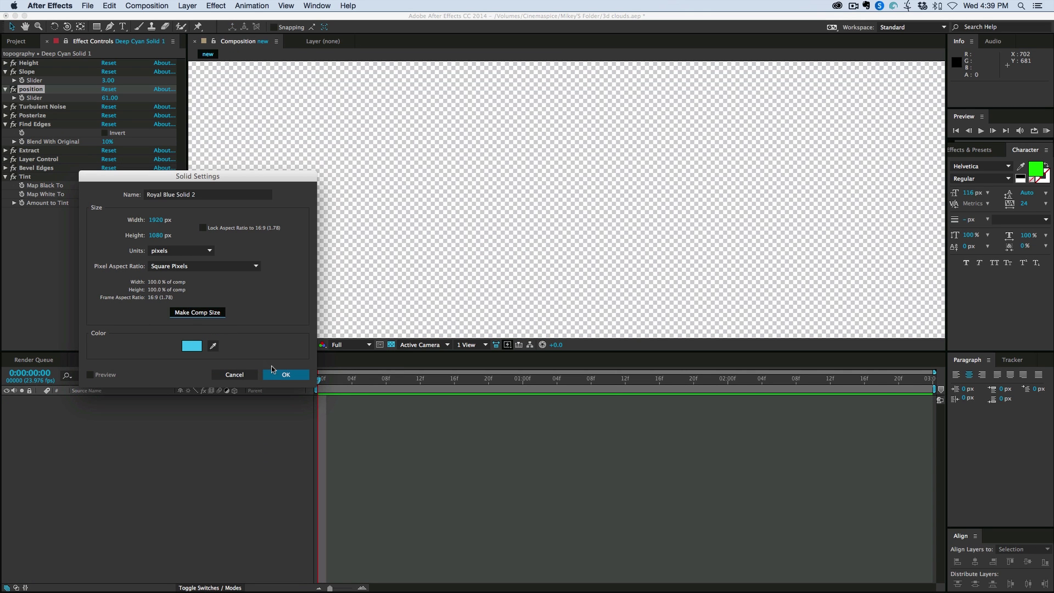
pyautogui.click(284, 374)
pyautogui.press(',')
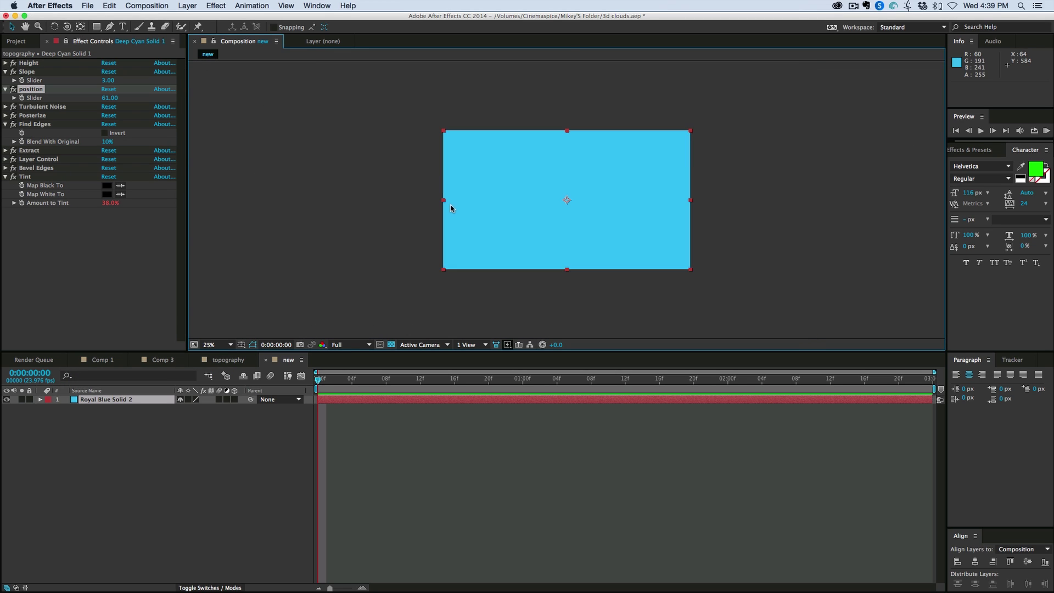
pyautogui.press('.')
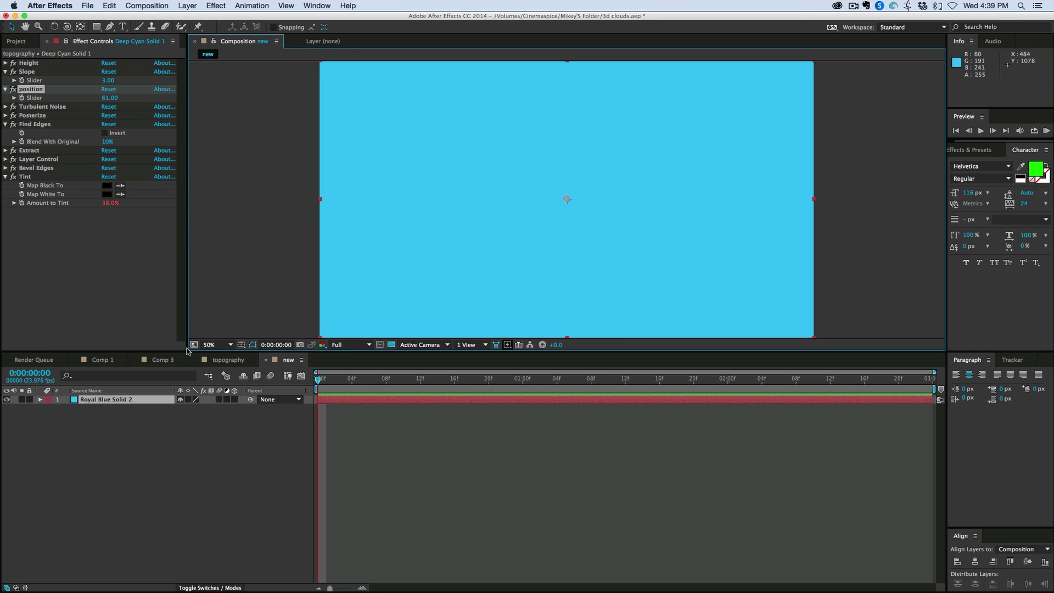
pyautogui.moveTo(187, 353); pyautogui.dragTo(158, 410)
# Add a 600×600 dark blue solid, Deep Royal Blue Solid 1, and select it.
pyautogui.press('super+y')
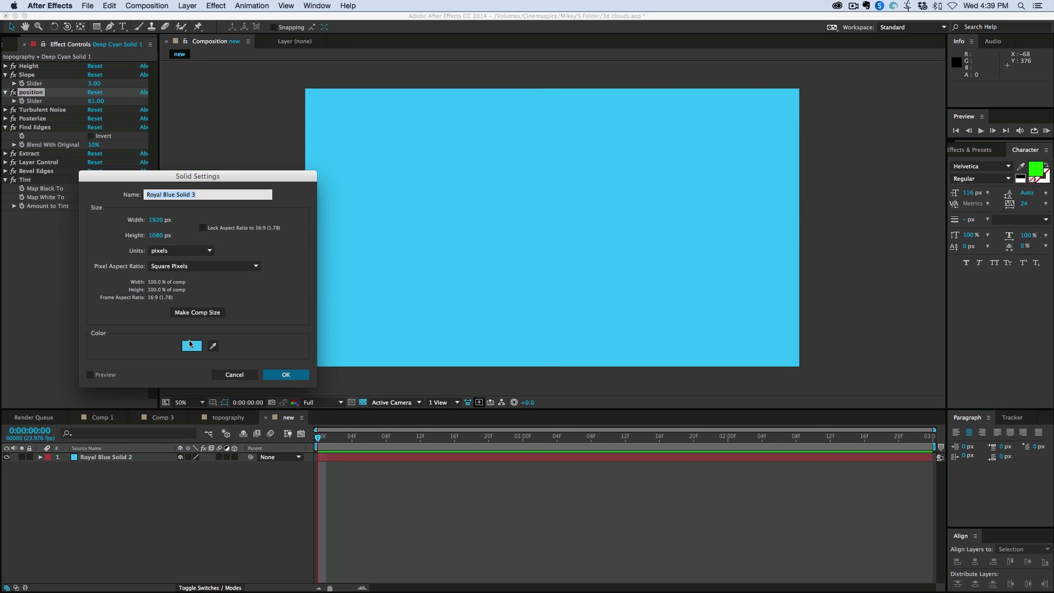
pyautogui.click(157, 219)
pyautogui.write('600')
pyautogui.press('Tab')
pyautogui.write('600')
pyautogui.click(199, 348)
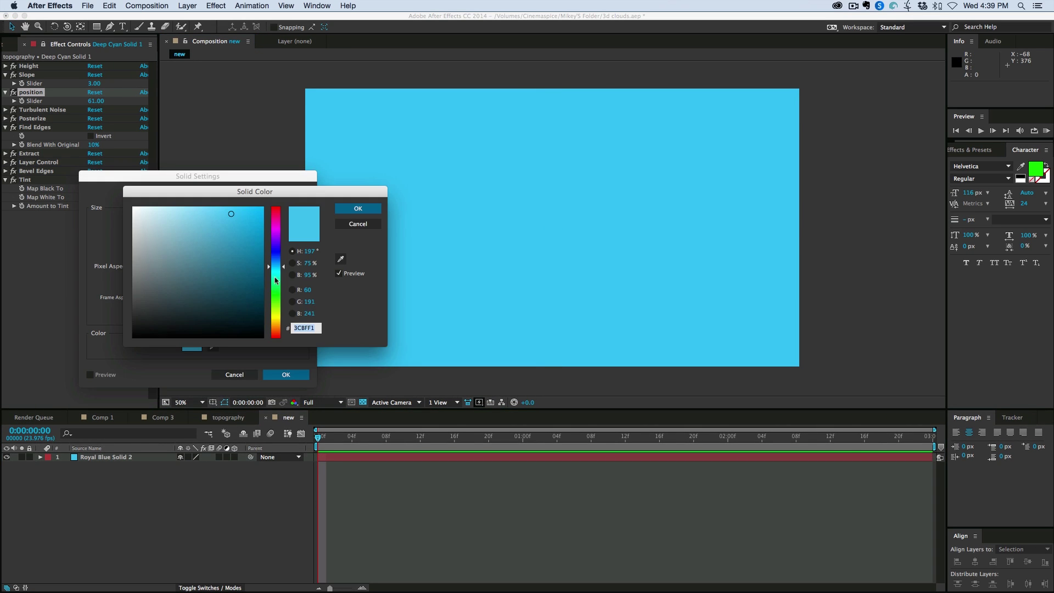
pyautogui.click(252, 279)
pyautogui.click(356, 213)
pyautogui.click(295, 375)
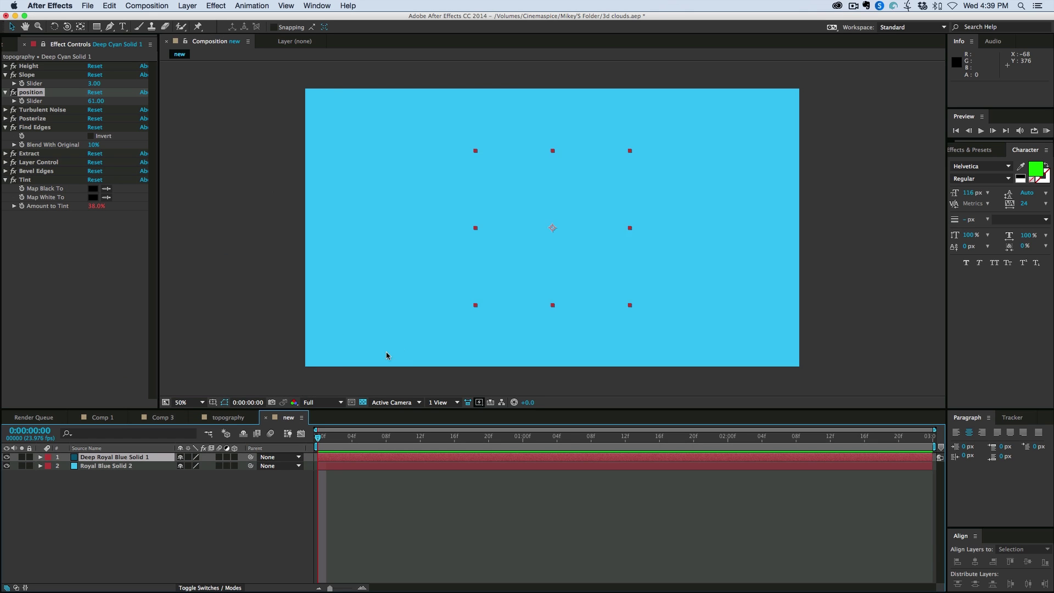
pyautogui.click(137, 474)
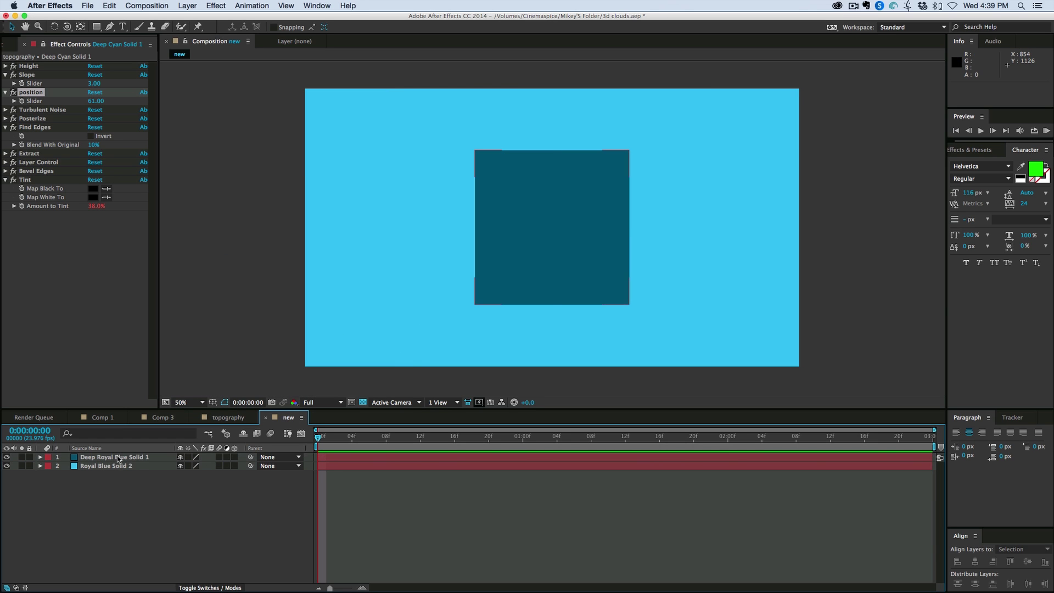
pyautogui.click(113, 457)
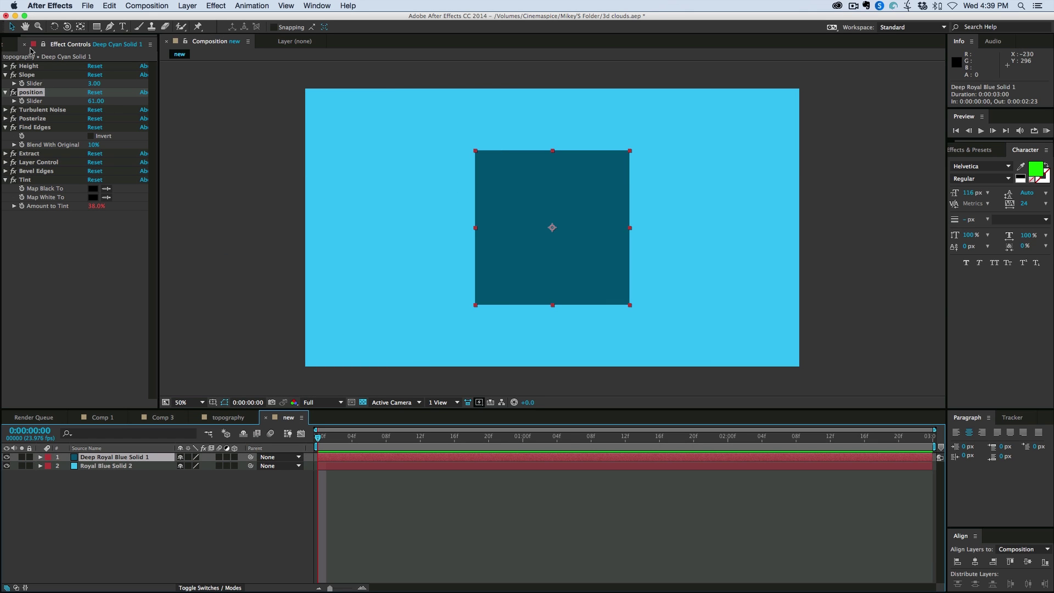
# Apply Noise & Grain > Turbulent Noise to the dark blue square.
pyautogui.click(216, 5)
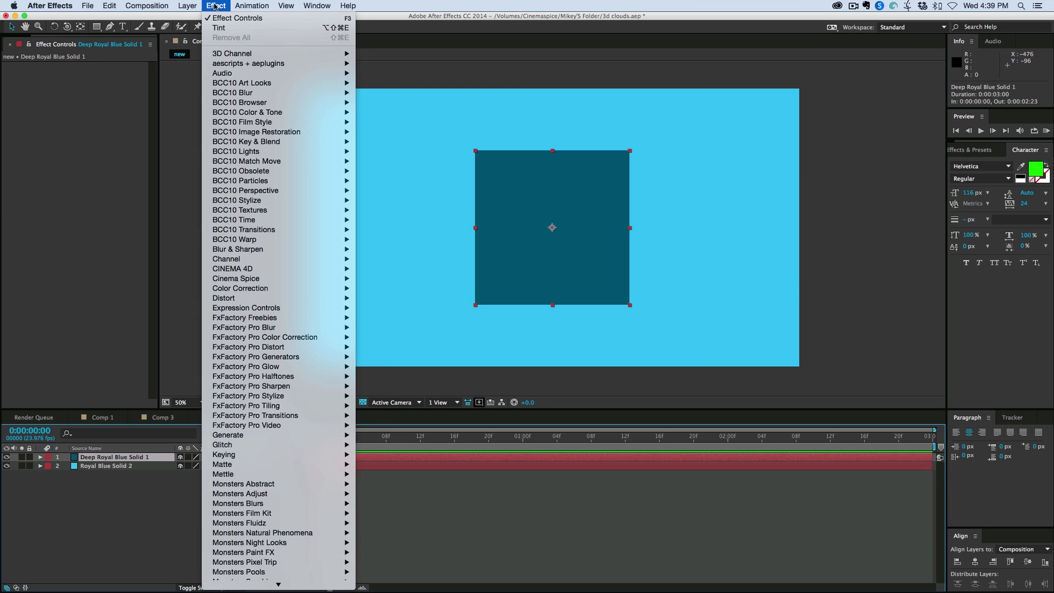
pyautogui.scroll(-5, 265, 433)
pyautogui.moveTo(265, 426)
pyautogui.moveTo(266, 349)
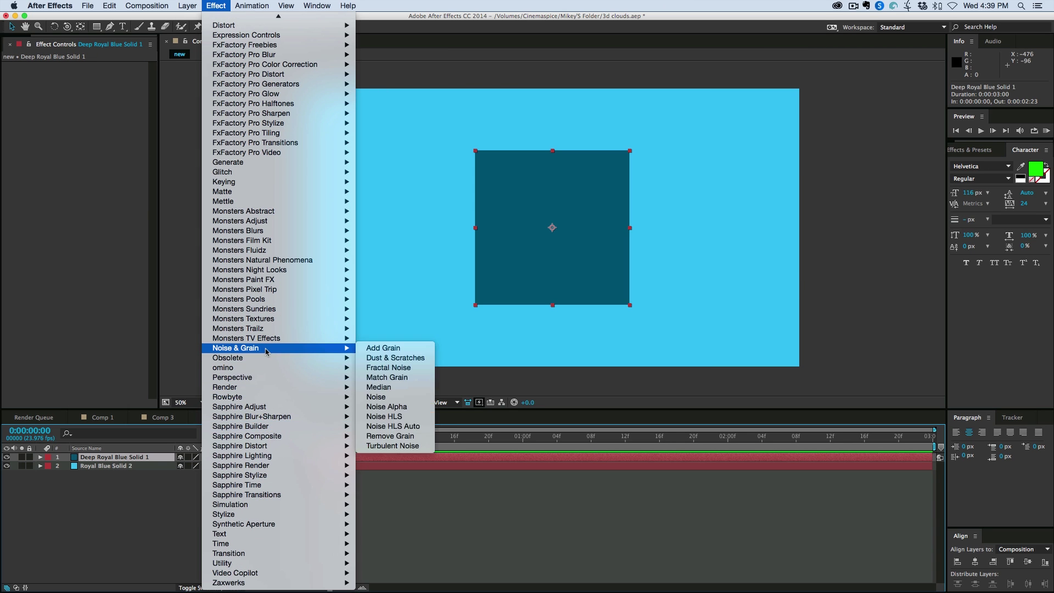
pyautogui.click(399, 446)
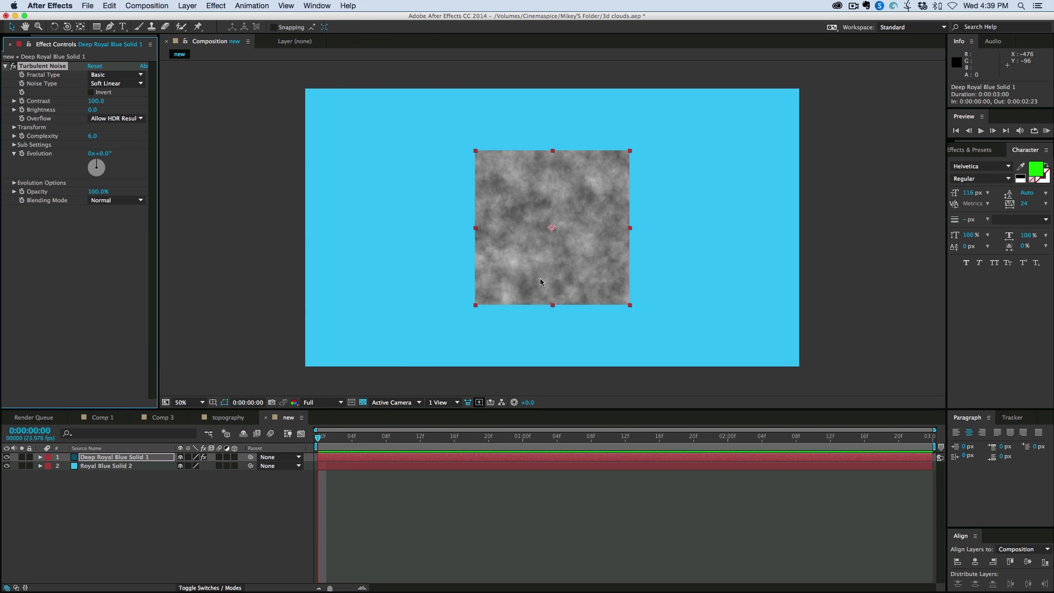
# Set the noise Contrast to 300, Complexity to 2 and Transform Scale to 200.
pyautogui.moveTo(185, 112); pyautogui.dragTo(216, 116)
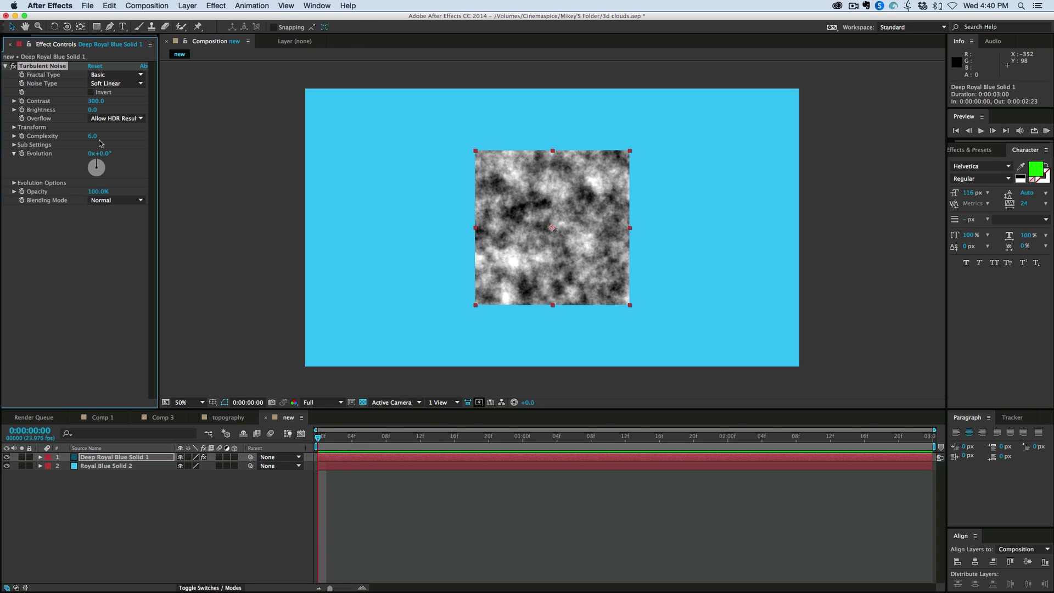
pyautogui.moveTo(91, 136); pyautogui.dragTo(66, 136)
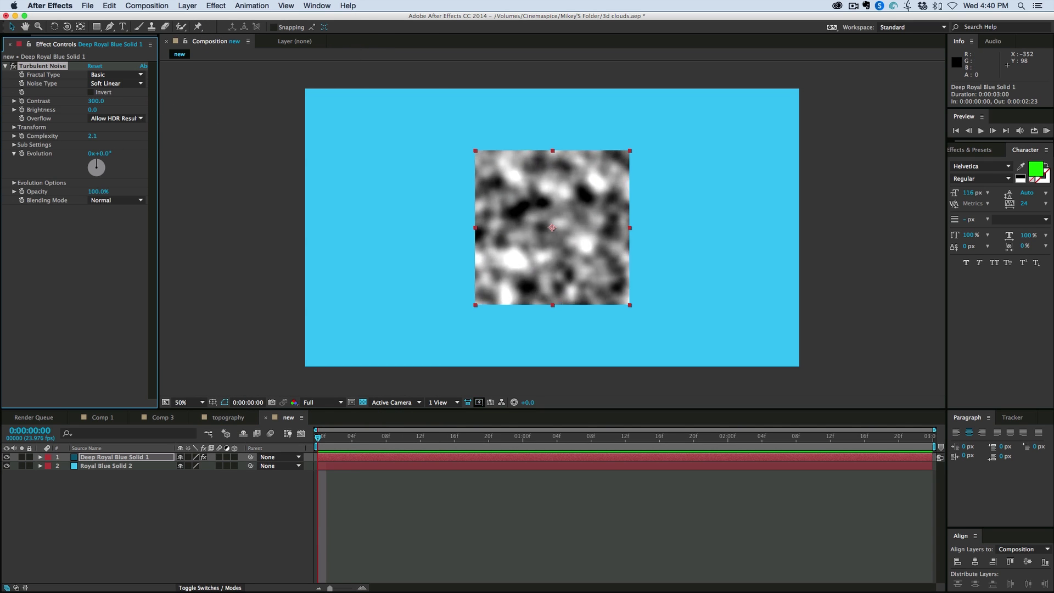
pyautogui.click(13, 126)
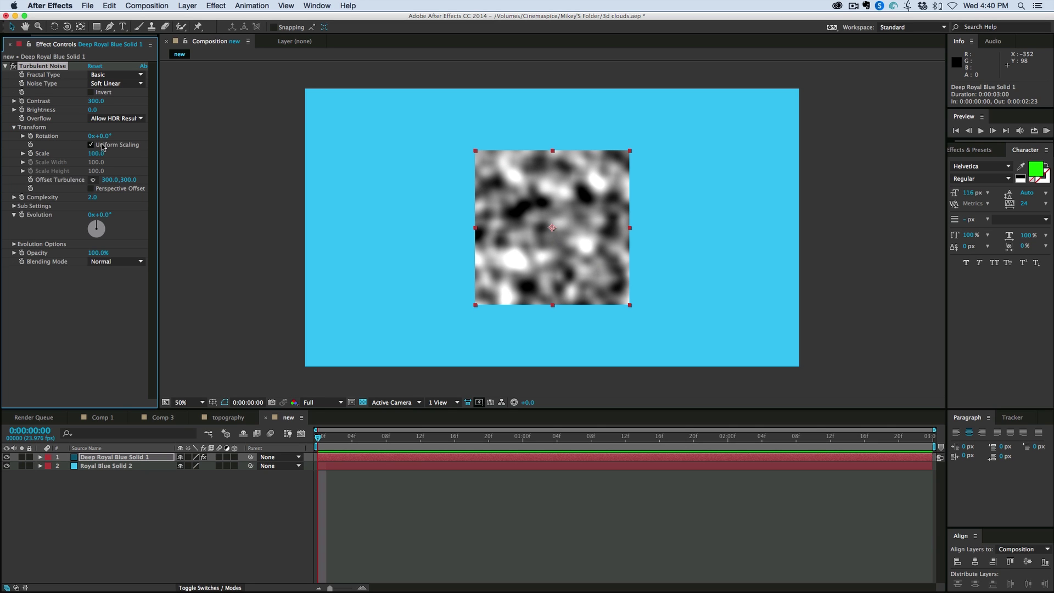
pyautogui.click(23, 153)
pyautogui.moveTo(95, 153); pyautogui.dragTo(146, 157)
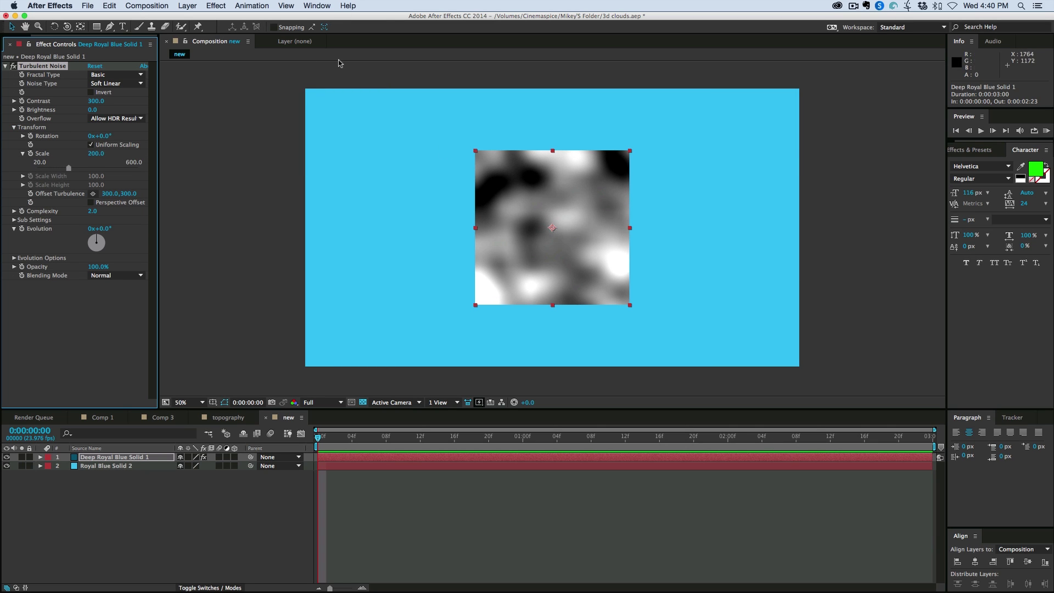
# Apply Posterize via the 'post' command search, fit the view, and set Level to 3.
pyautogui.click(348, 6)
pyautogui.write('poster')
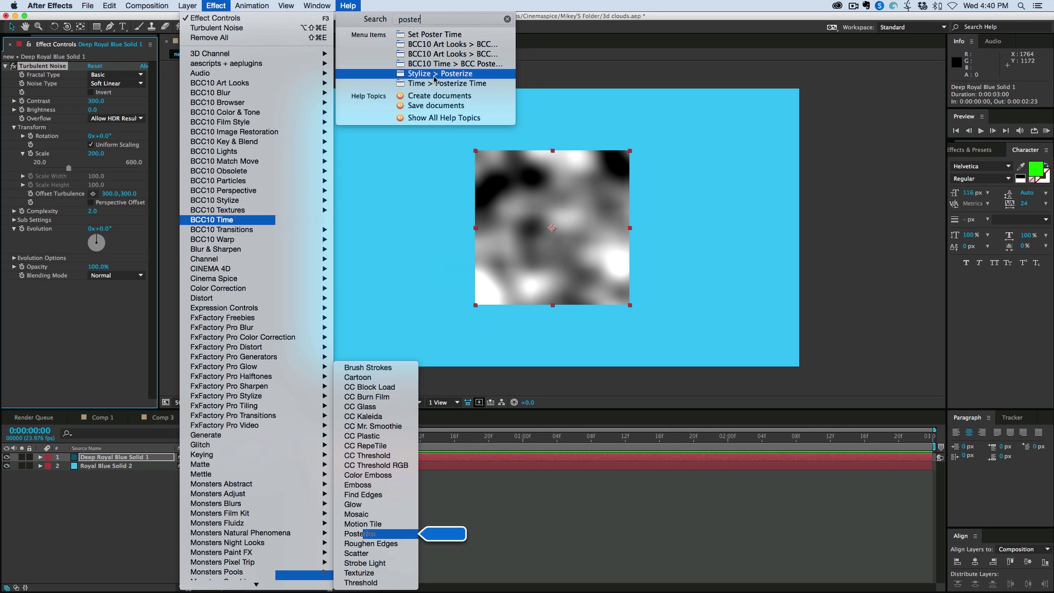
pyautogui.click(434, 74)
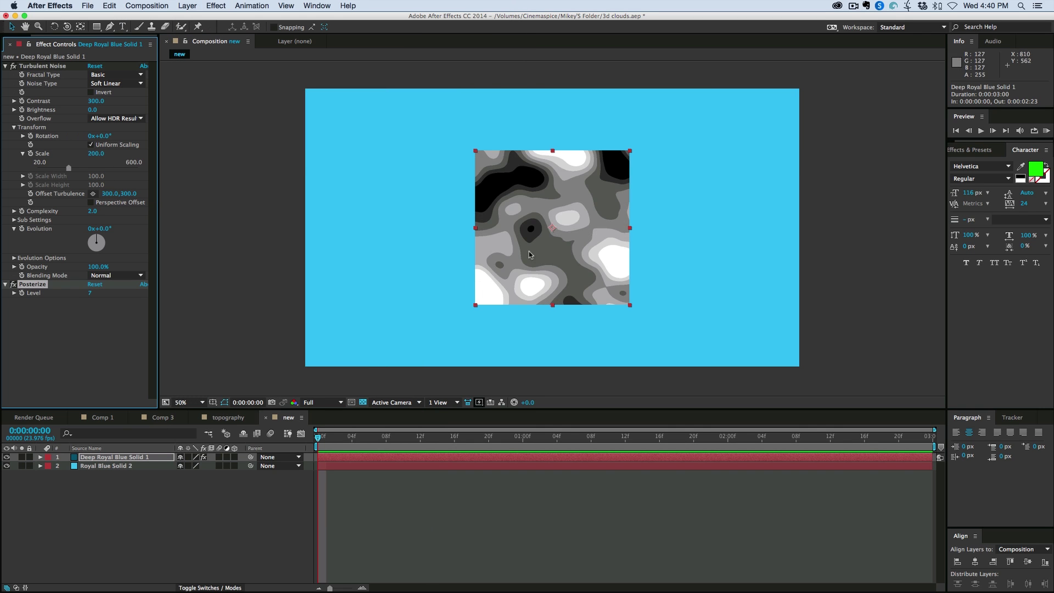
pyautogui.click(190, 402)
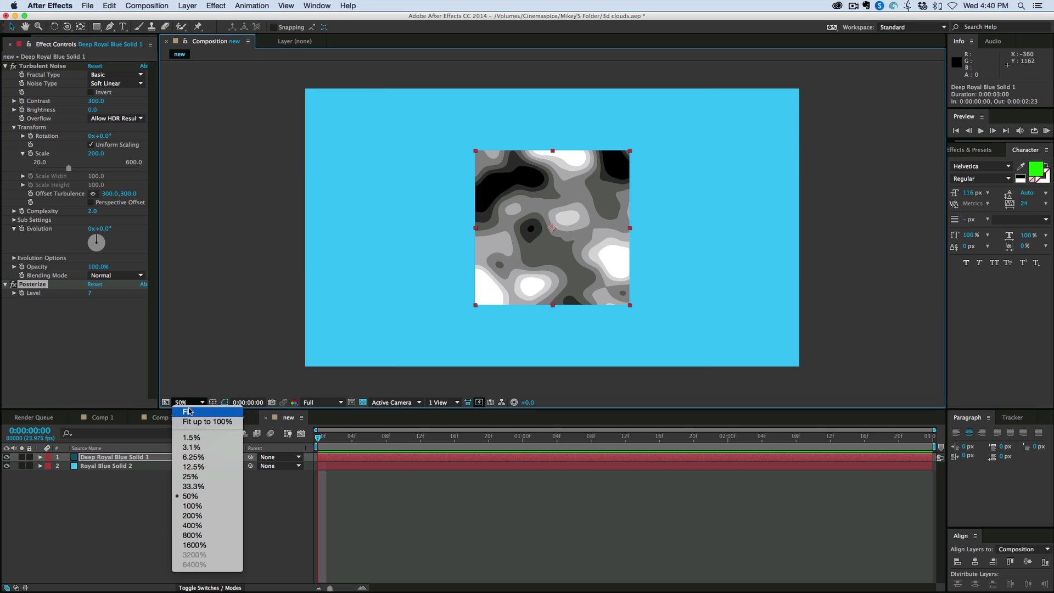
pyautogui.click(190, 416)
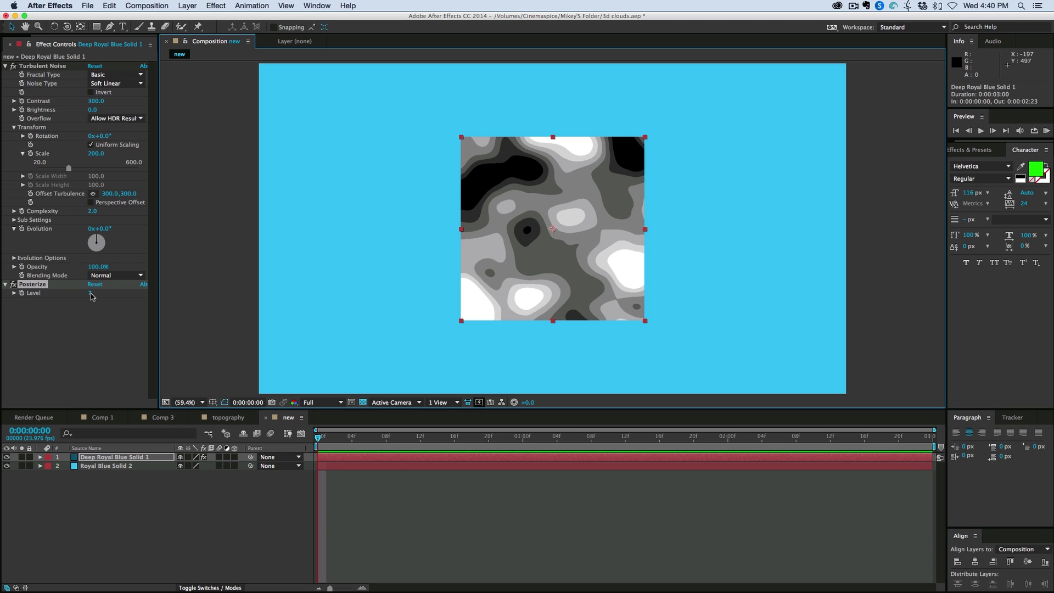
pyautogui.moveTo(92, 294); pyautogui.dragTo(67, 297)
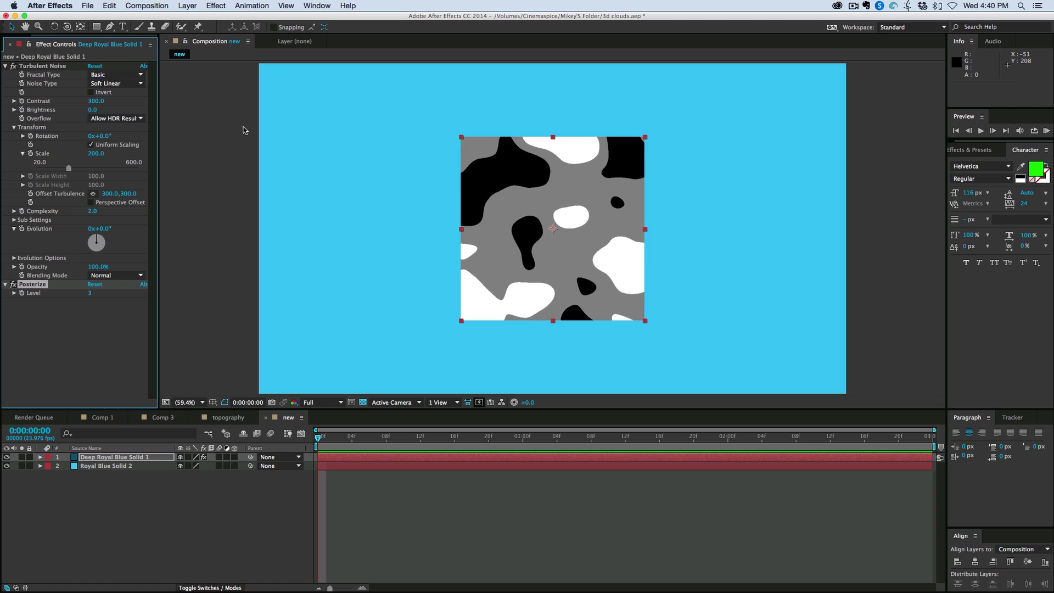
# Apply Find Edges with Invert ticked, then switch to the Comp 3 tab.
pyautogui.click(347, 6)
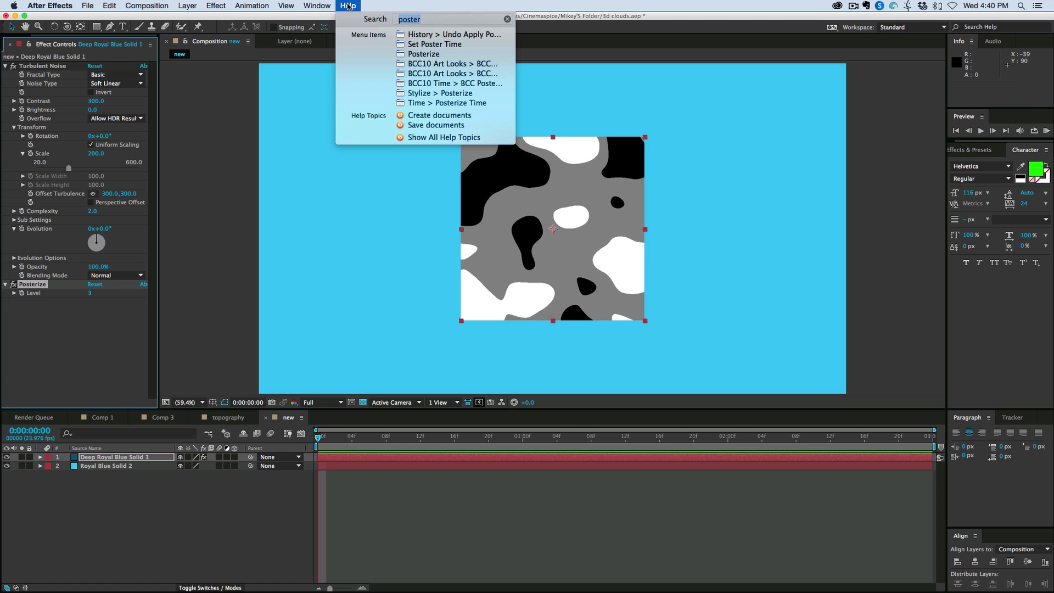
pyautogui.write('find')
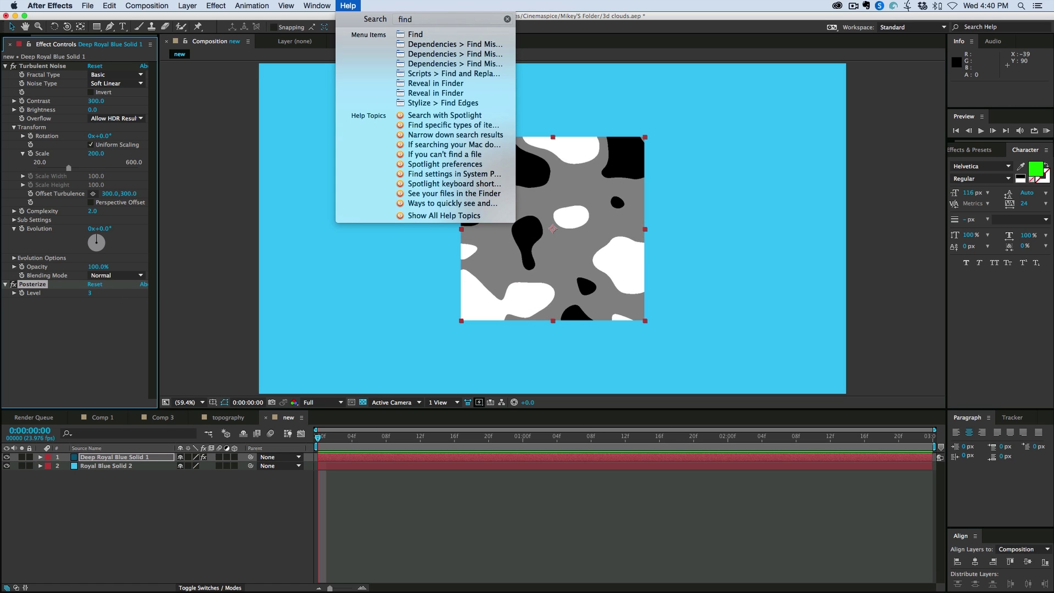
pyautogui.write(' ed')
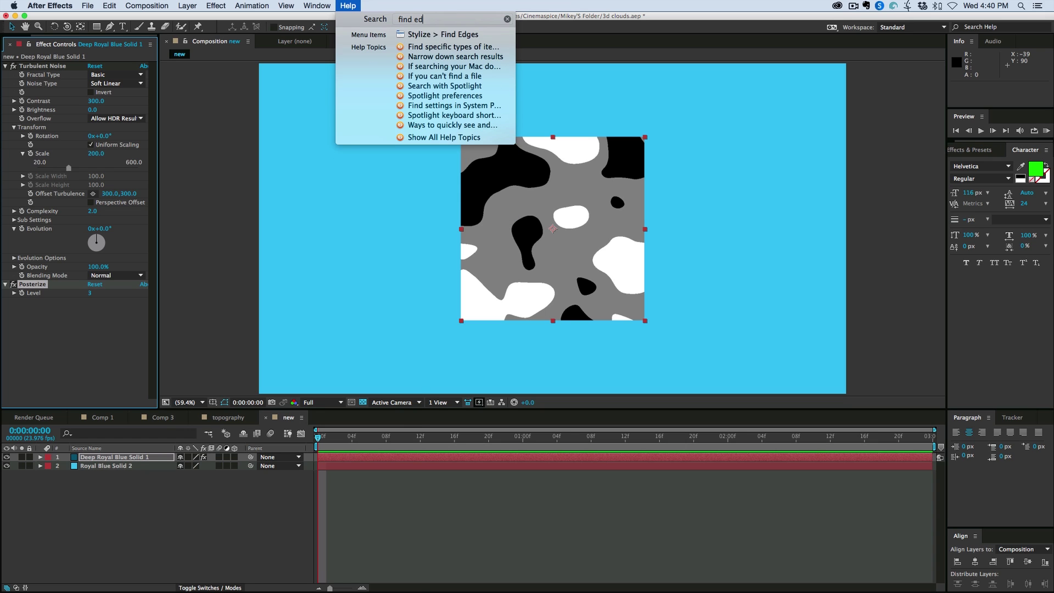
pyautogui.press('Down')
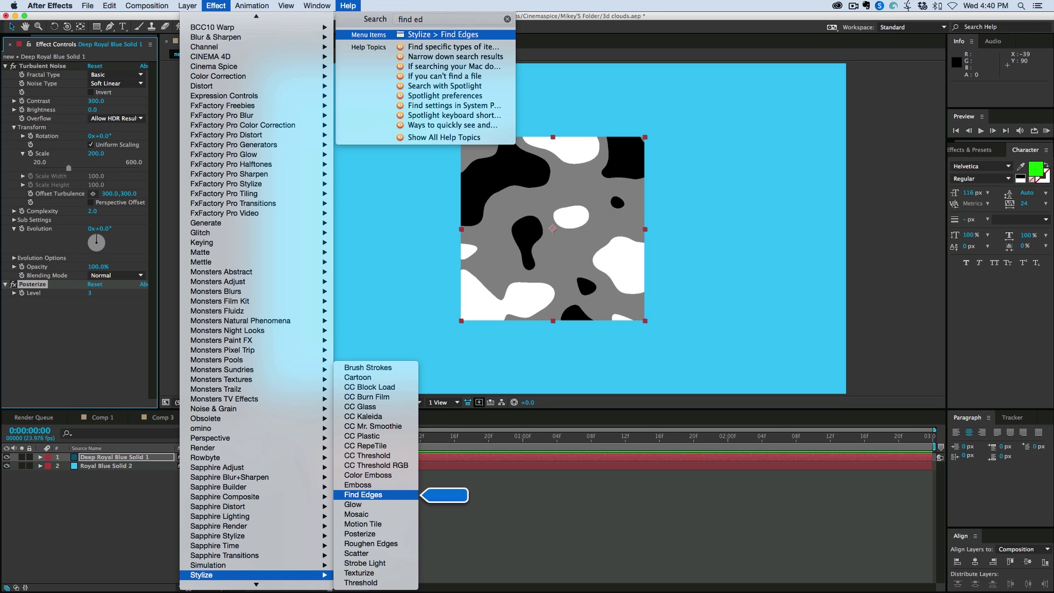
pyautogui.press('Return')
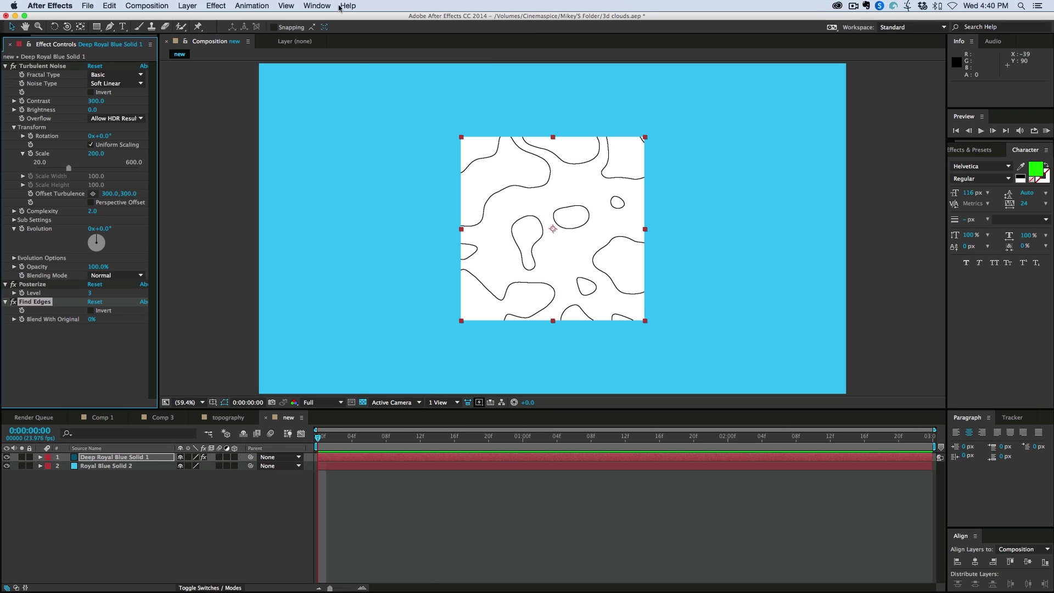
pyautogui.click(91, 311)
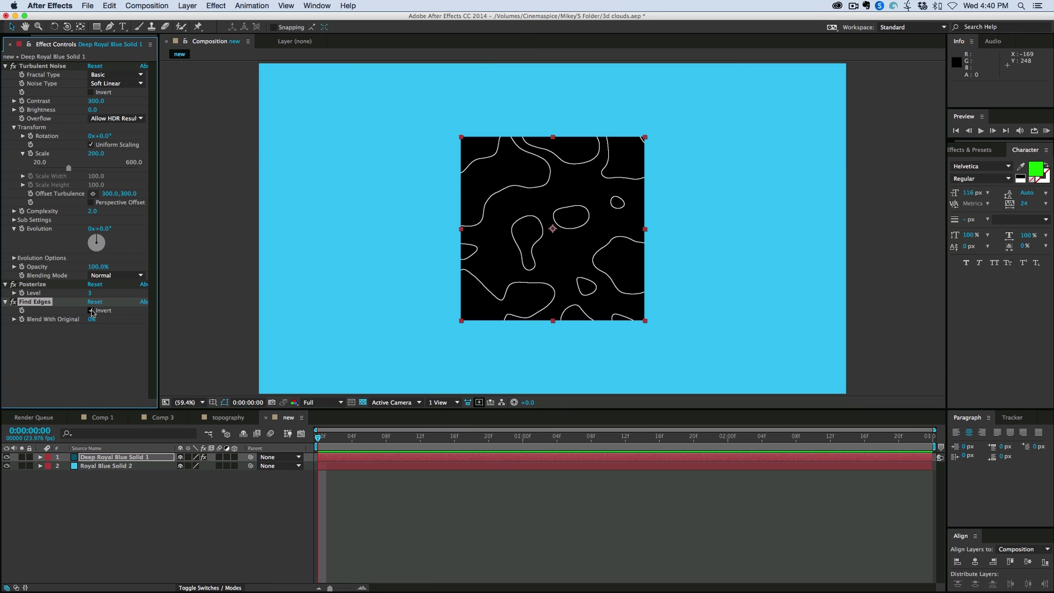
pyautogui.click(172, 418)
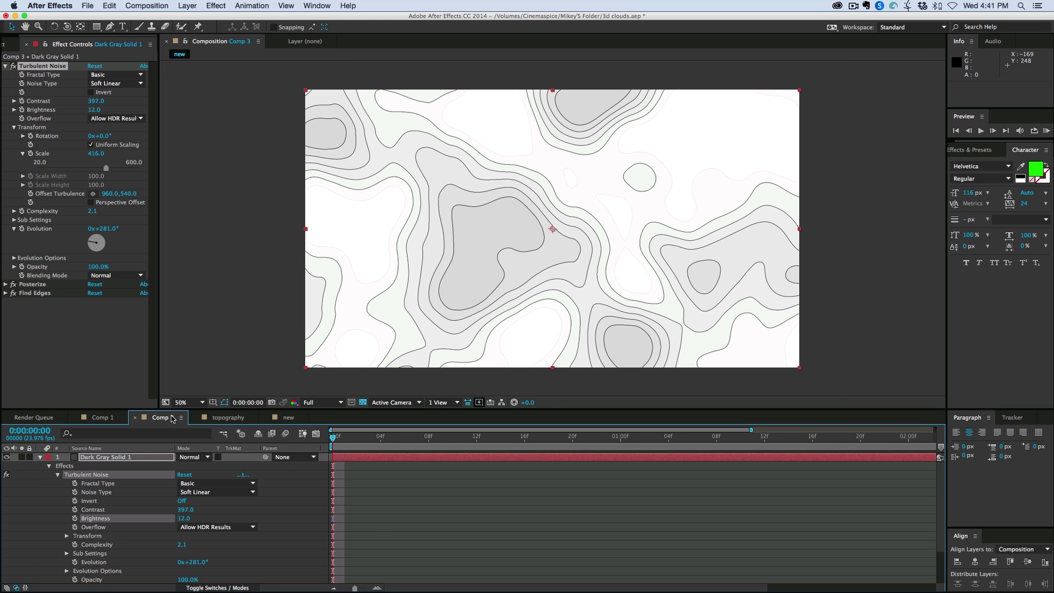
# In the new comp, untick Invert, blend Find Edges 26%, noise to 753, Posterize Level 7.
pyautogui.click(287, 417)
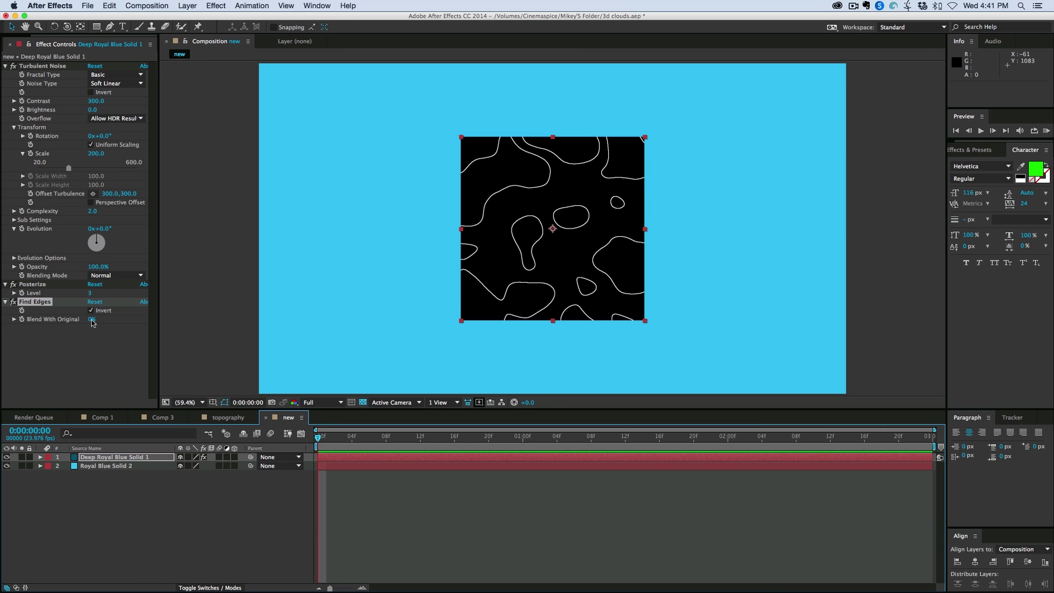
pyautogui.moveTo(92, 323); pyautogui.dragTo(117, 321)
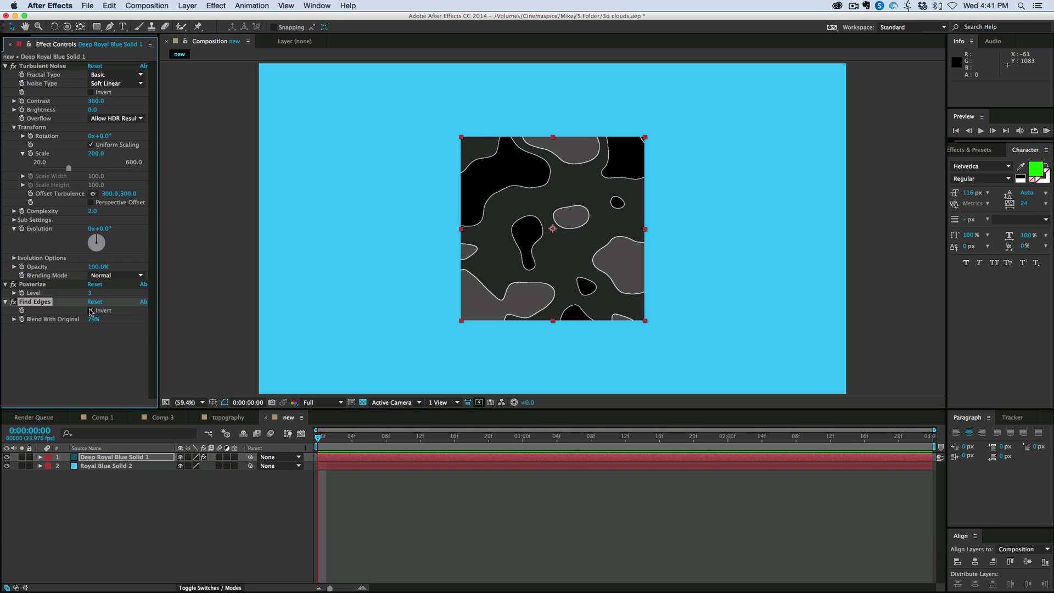
pyautogui.click(91, 311)
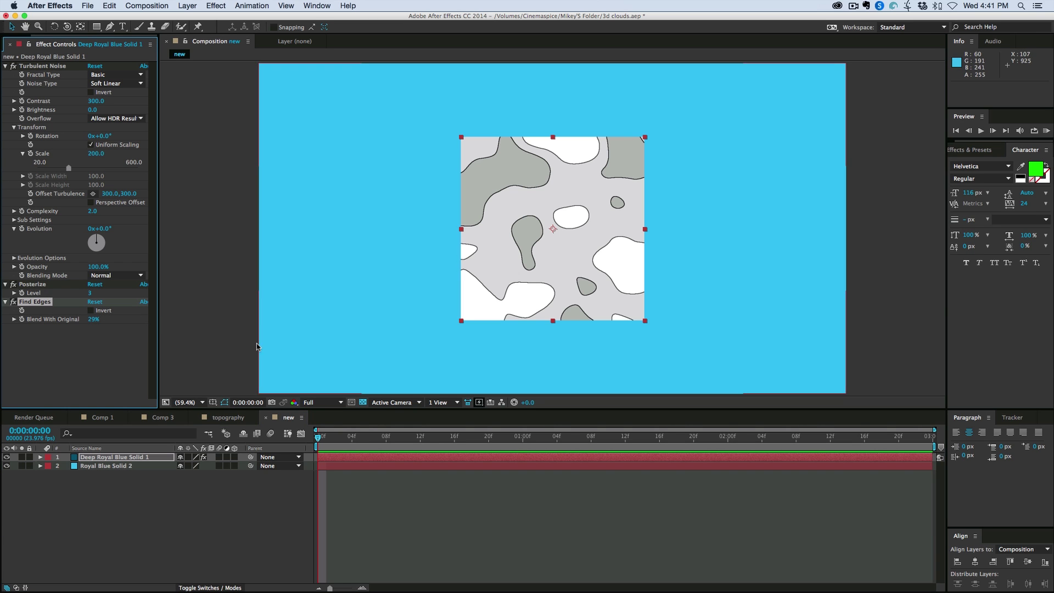
pyautogui.moveTo(95, 322); pyautogui.dragTo(92, 321)
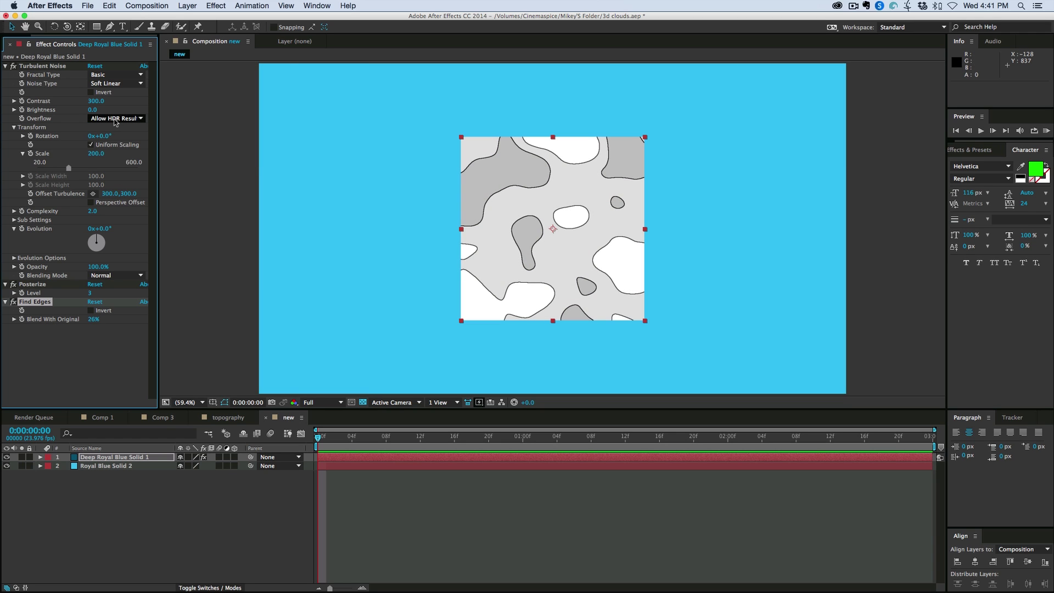
pyautogui.moveTo(92, 109)
pyautogui.mouseDown()
pyautogui.moveTo(117, 112)
pyautogui.moveTo(71, 112)
pyautogui.moveTo(96, 111)
pyautogui.mouseUp()
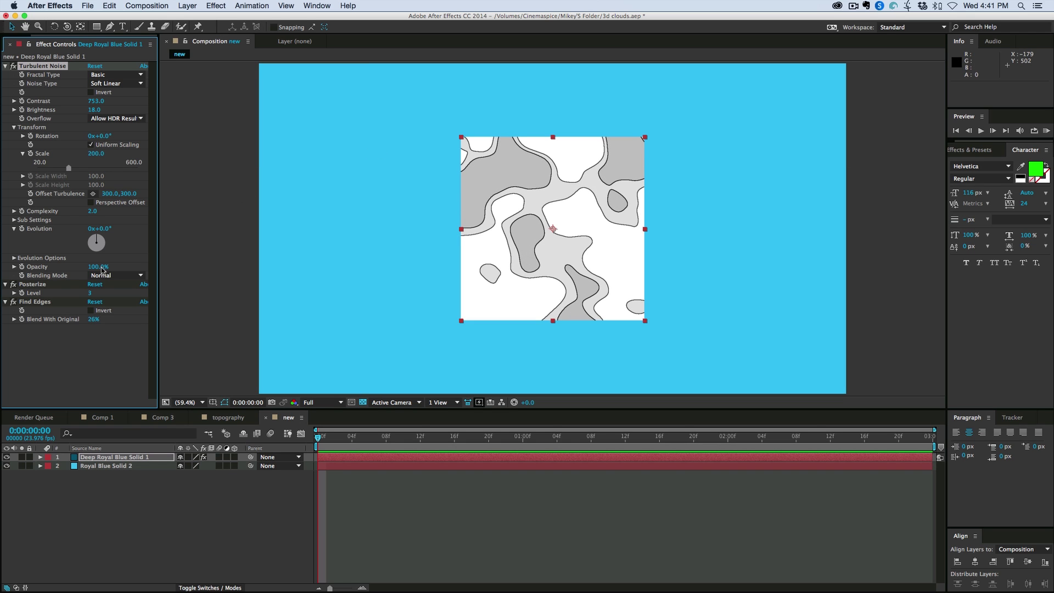
pyautogui.moveTo(92, 296)
pyautogui.mouseDown()
pyautogui.moveTo(143, 297)
pyautogui.moveTo(100, 295)
pyautogui.mouseUp()
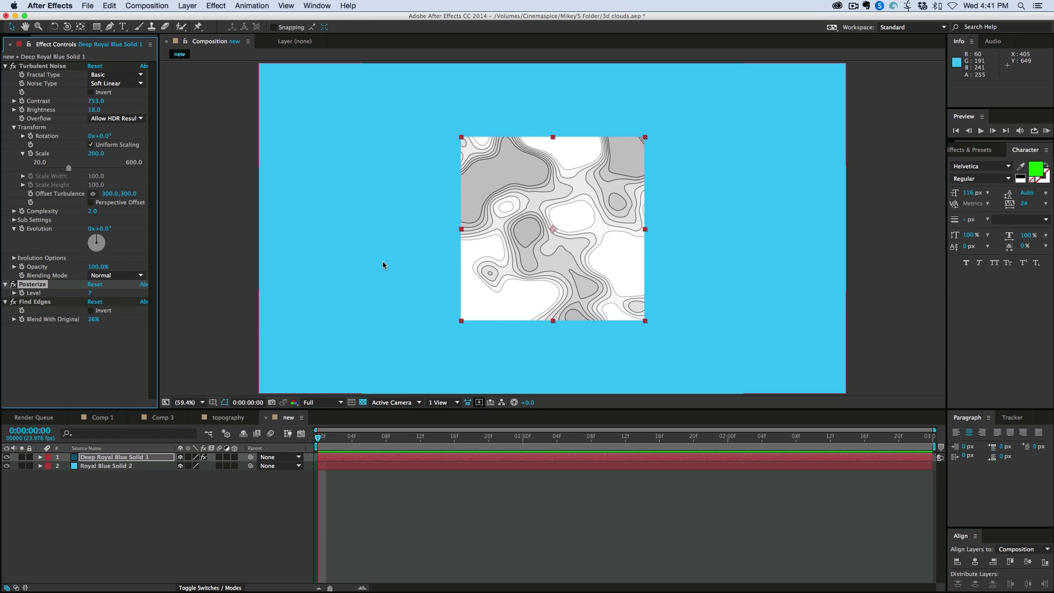
# Set Posterize Level to 2 and Find Edges Blend With Original to 7%.
pyautogui.click(90, 294)
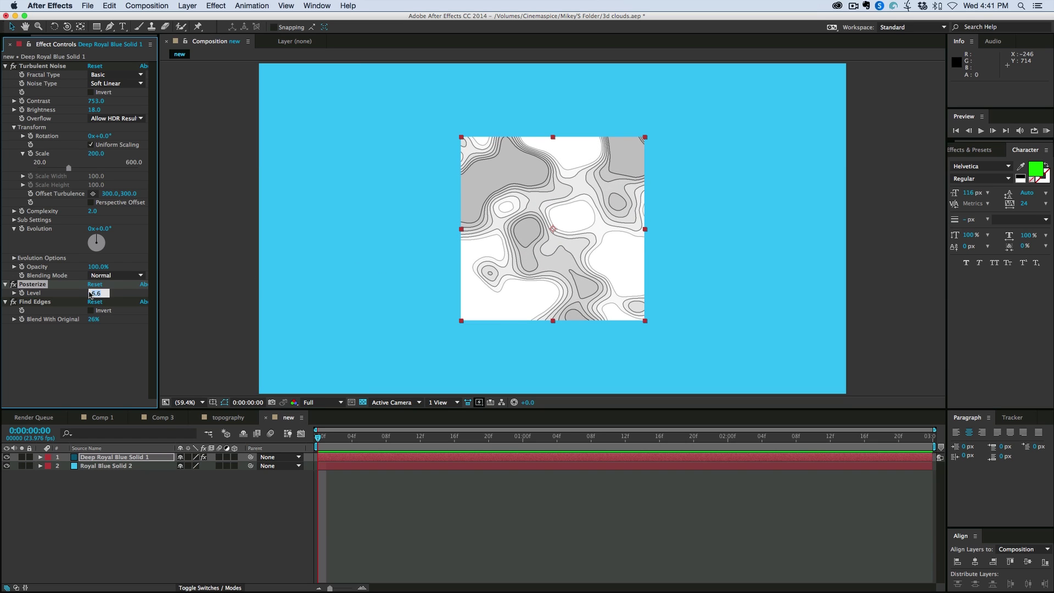
pyautogui.press('Return')
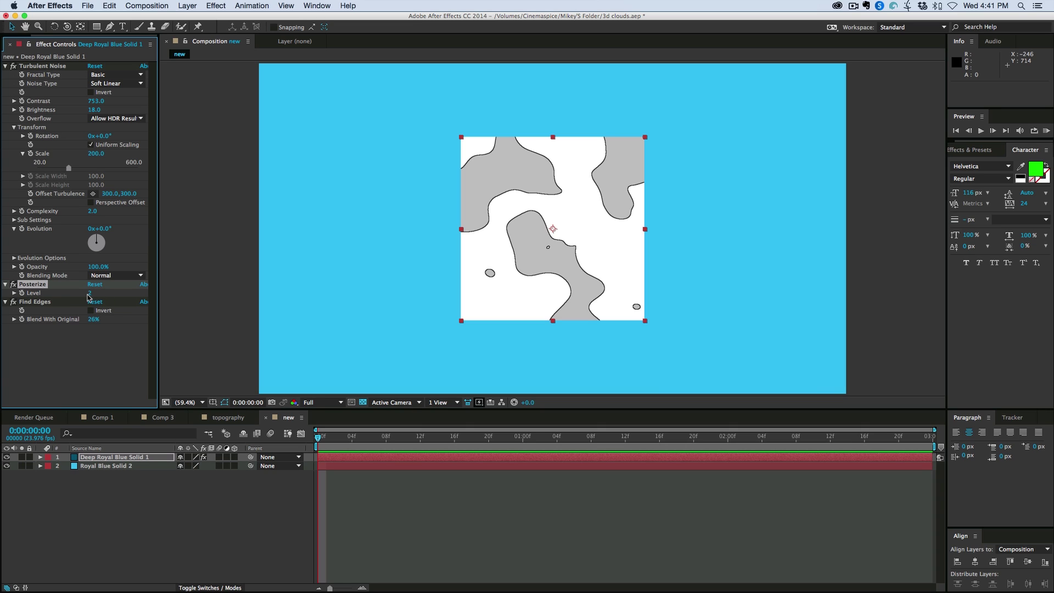
pyautogui.moveTo(93, 319); pyautogui.dragTo(80, 321)
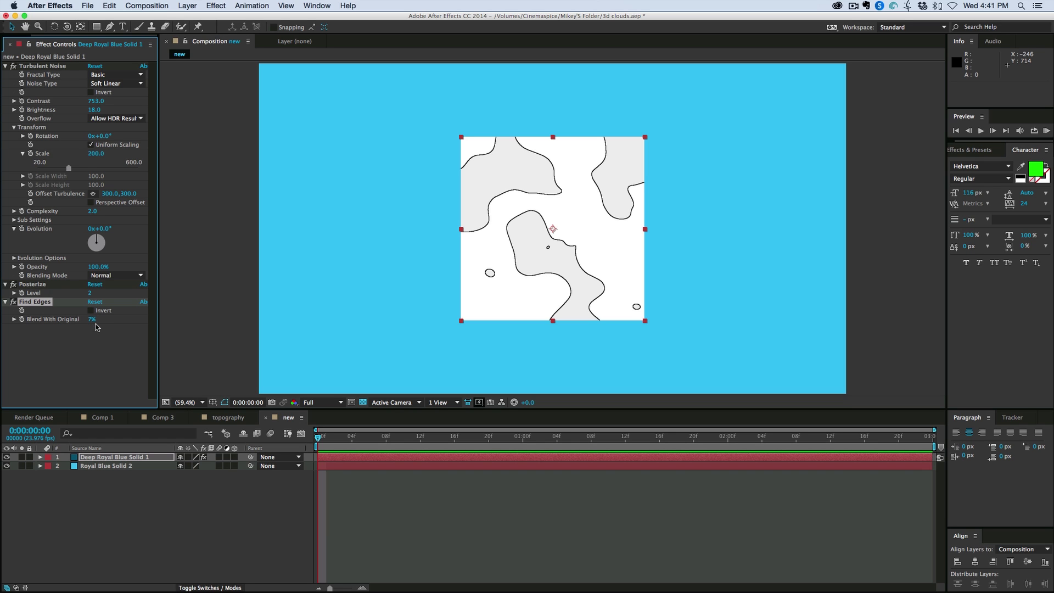
# Apply Keying > Extract with White Point 247 and collapse the effects.
pyautogui.click(220, 6)
pyautogui.scroll(-15, 254, 250)
pyautogui.moveTo(254, 252)
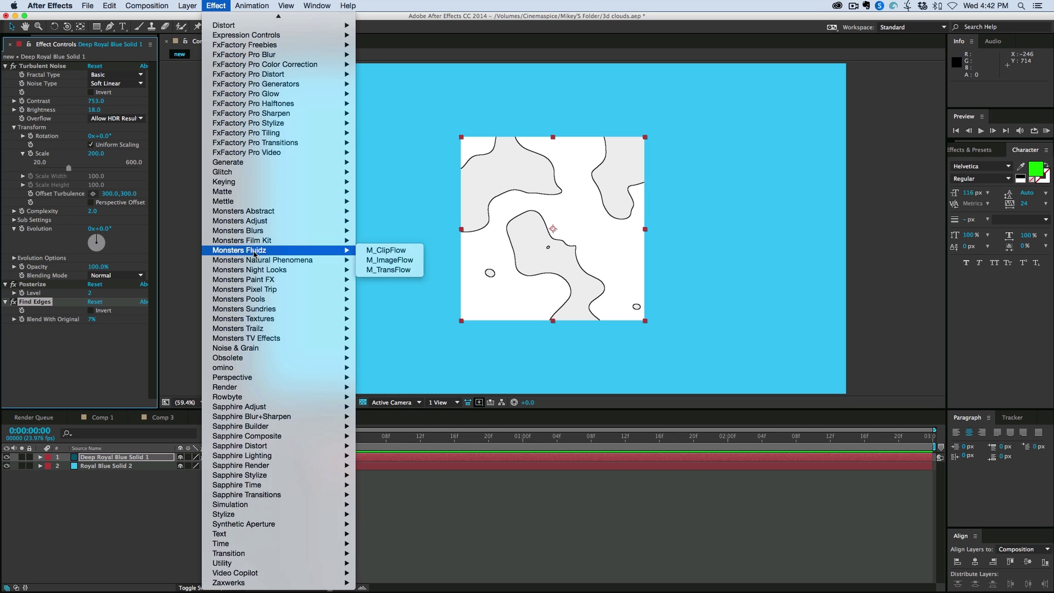
pyautogui.moveTo(252, 184)
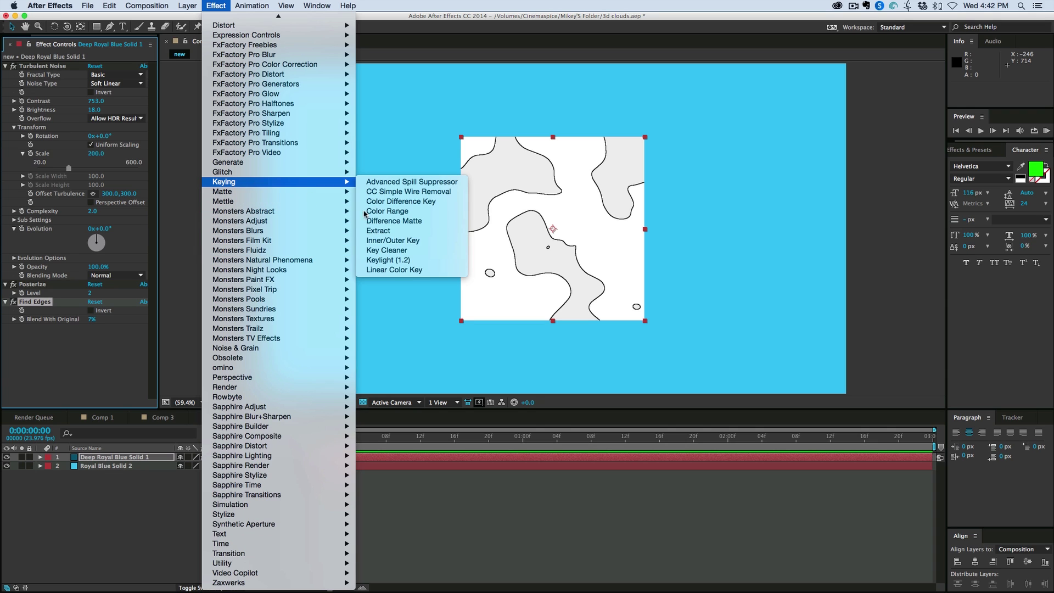
pyautogui.click(406, 233)
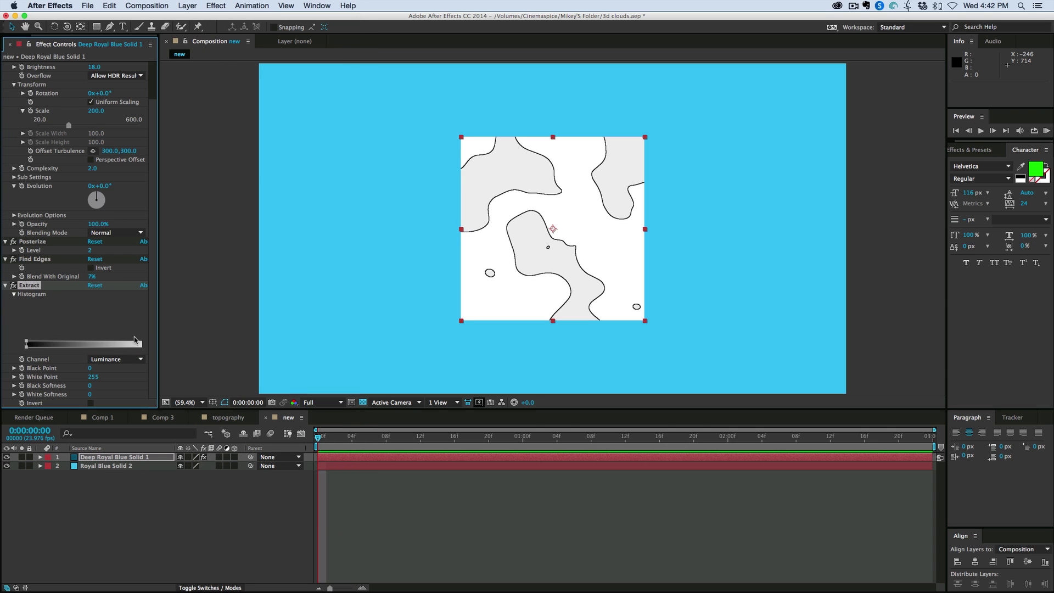
pyautogui.moveTo(158, 345)
pyautogui.mouseDown()
pyautogui.moveTo(187, 346)
pyautogui.moveTo(154, 344)
pyautogui.mouseUp()
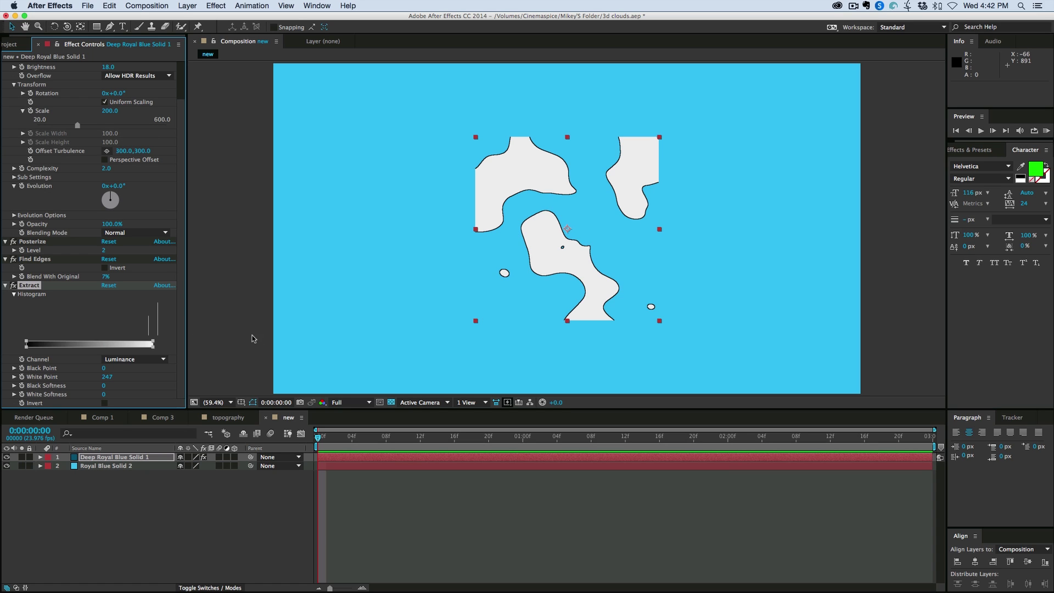
pyautogui.keyDown('alt'); pyautogui.click(5, 285); pyautogui.keyUp('alt')
pyautogui.click(324, 482)
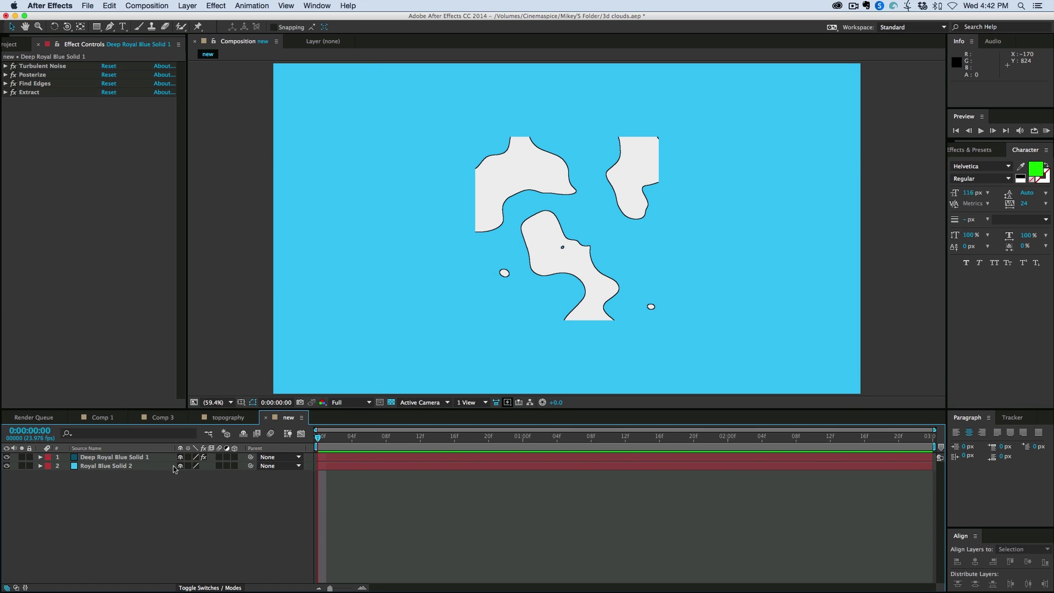
pyautogui.click(114, 457)
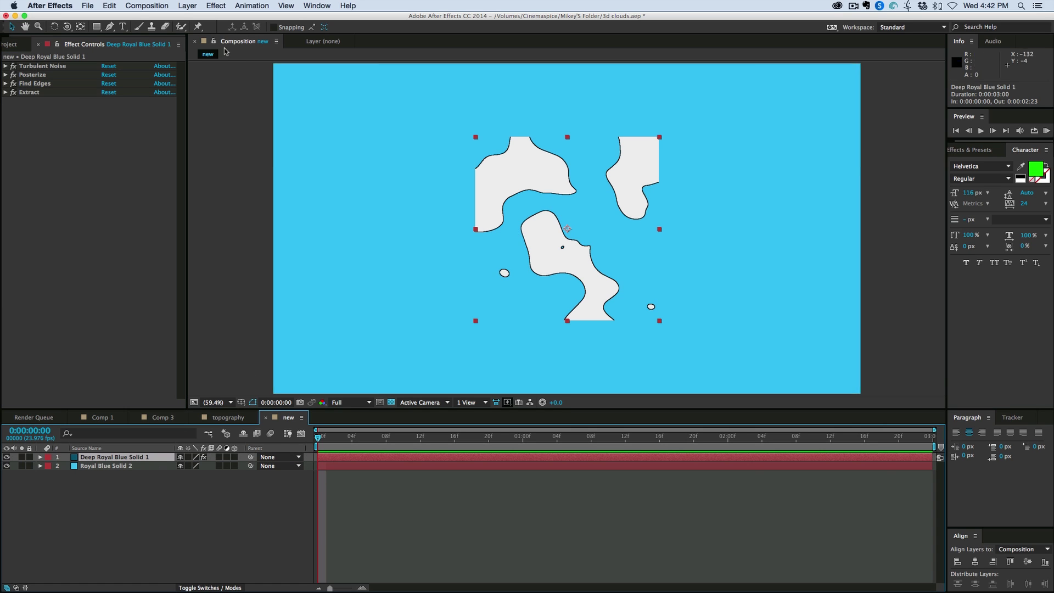
# Add a Null Object and a Camera layer to the comp.
pyautogui.click(186, 6)
pyautogui.moveTo(193, 19)
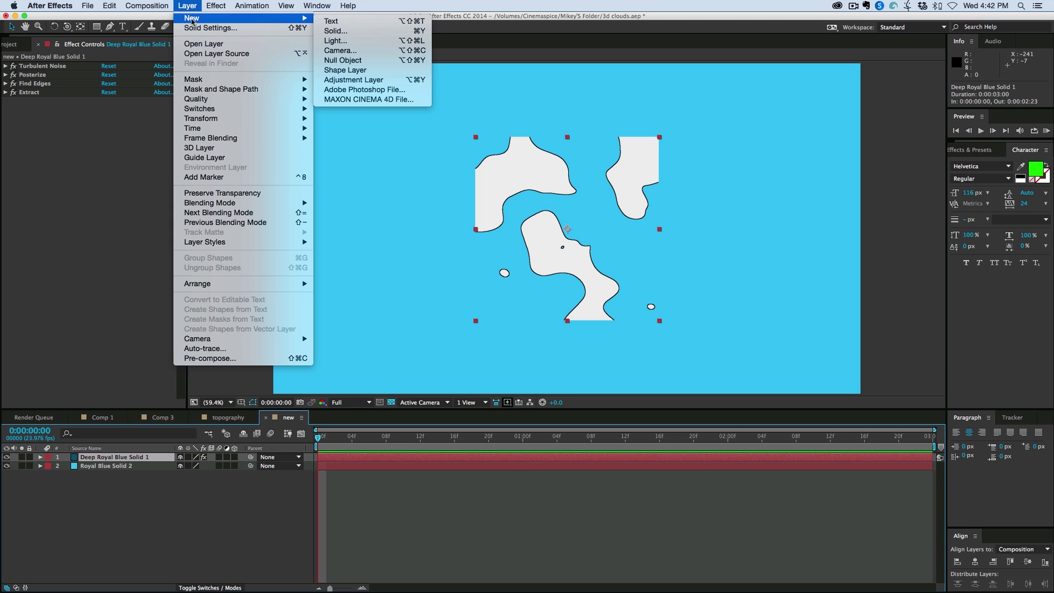
pyautogui.click(351, 48)
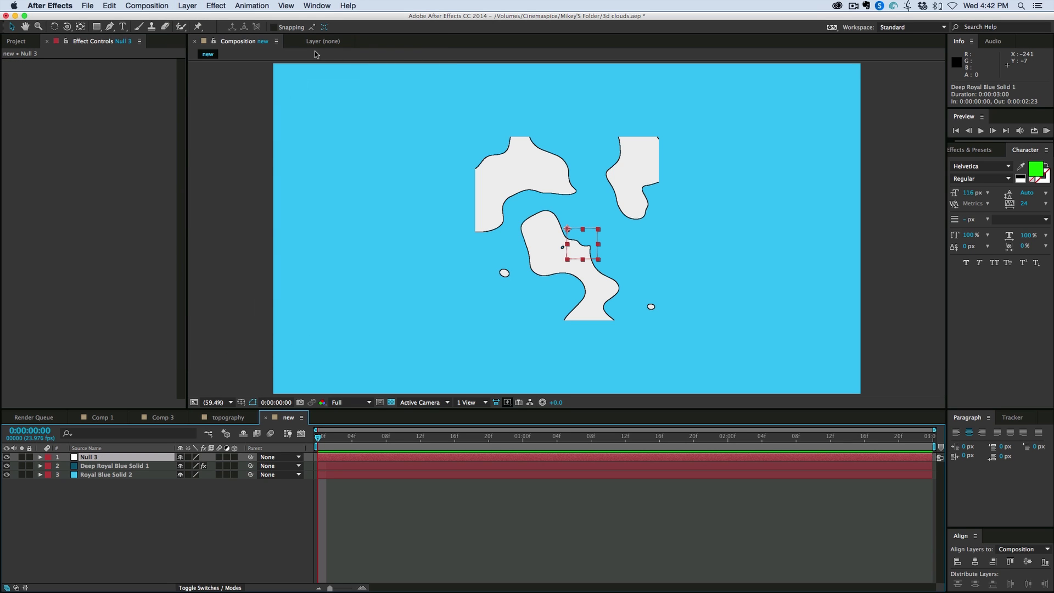
pyautogui.click(187, 6)
pyautogui.moveTo(193, 18)
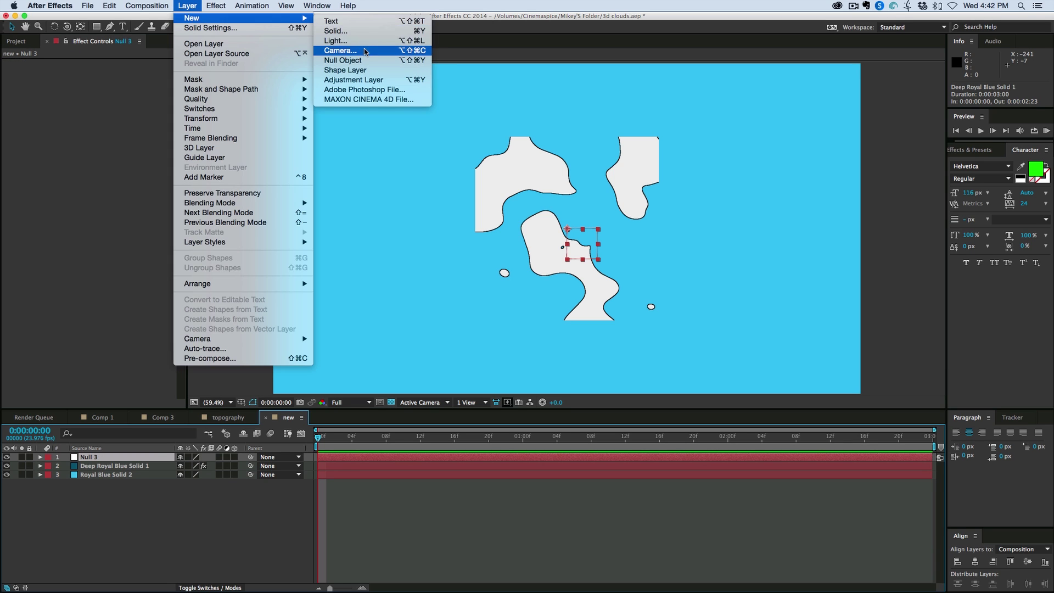
pyautogui.click(335, 47)
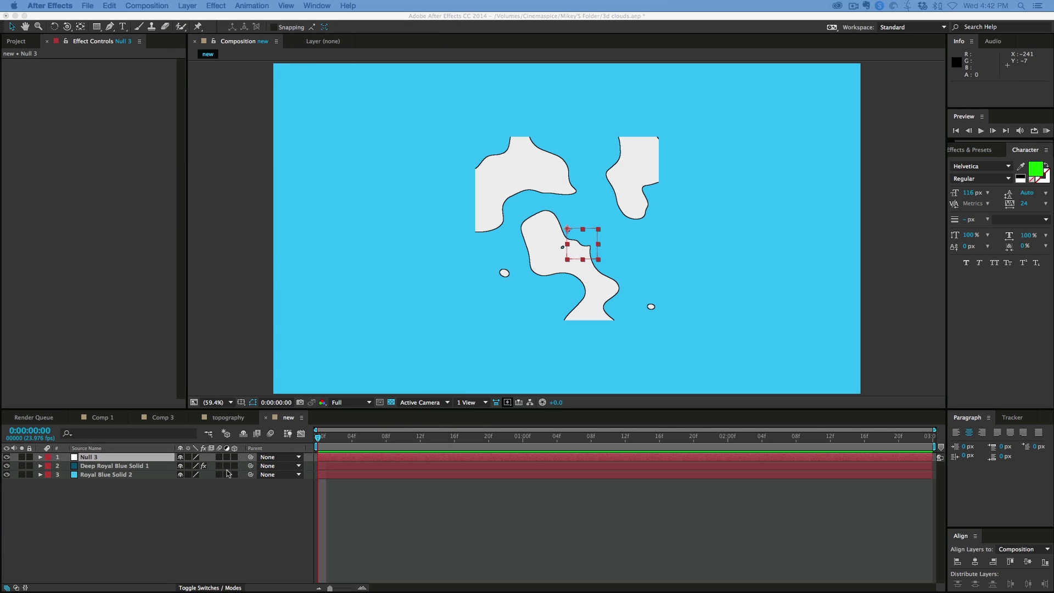
pyautogui.press('Return')
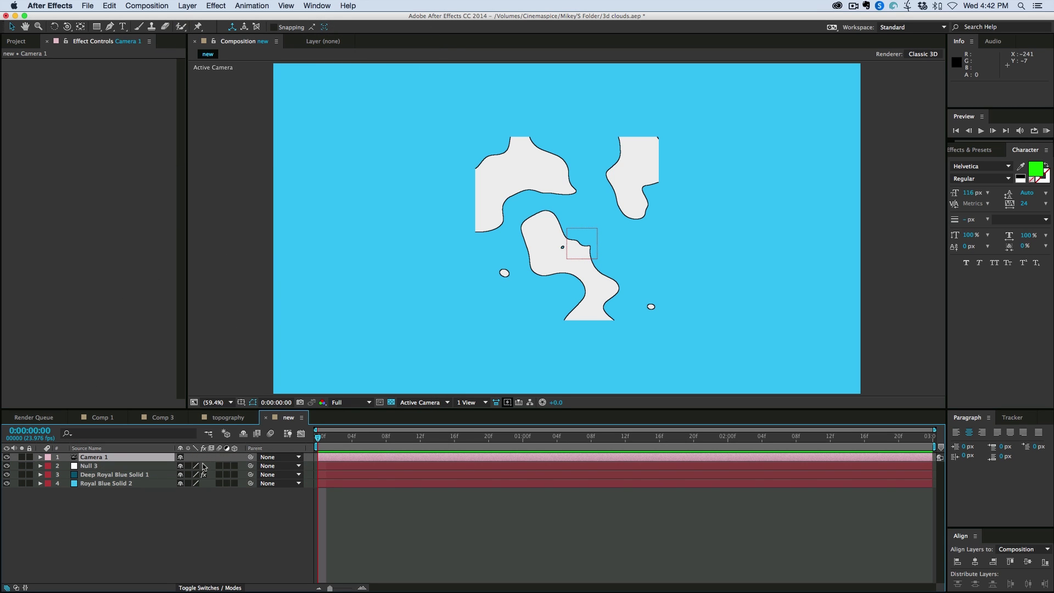
# Make the cloud solid and Null 3 3D, and parent Camera 1 to Null 3.
pyautogui.click(118, 475)
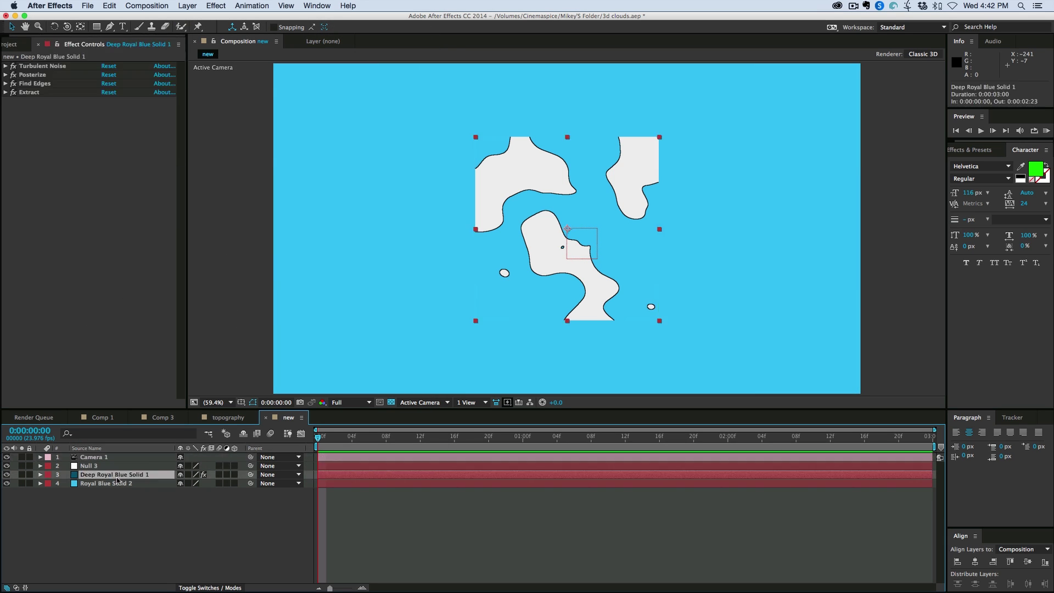
pyautogui.click(235, 474)
pyautogui.click(235, 466)
pyautogui.moveTo(251, 457); pyautogui.dragTo(109, 468)
pyautogui.click(110, 467)
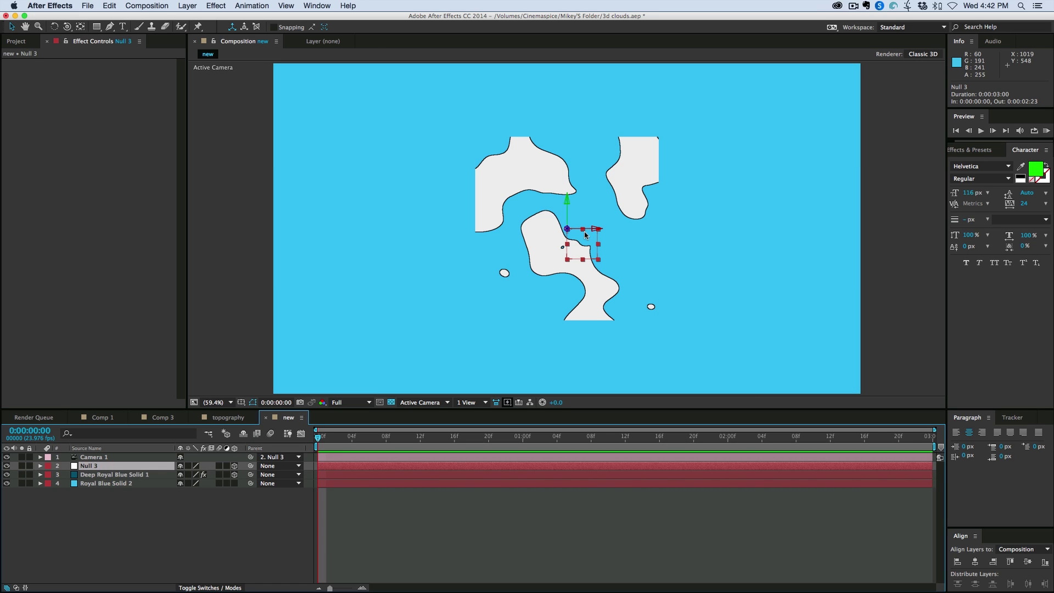
# Tilt Null 3 to 78° X Rotation, undoing the accidental orientation change.
pyautogui.press('w')
pyautogui.press('r')
pyautogui.moveTo(189, 483); pyautogui.dragTo(238, 476)
pyautogui.press('super+z')
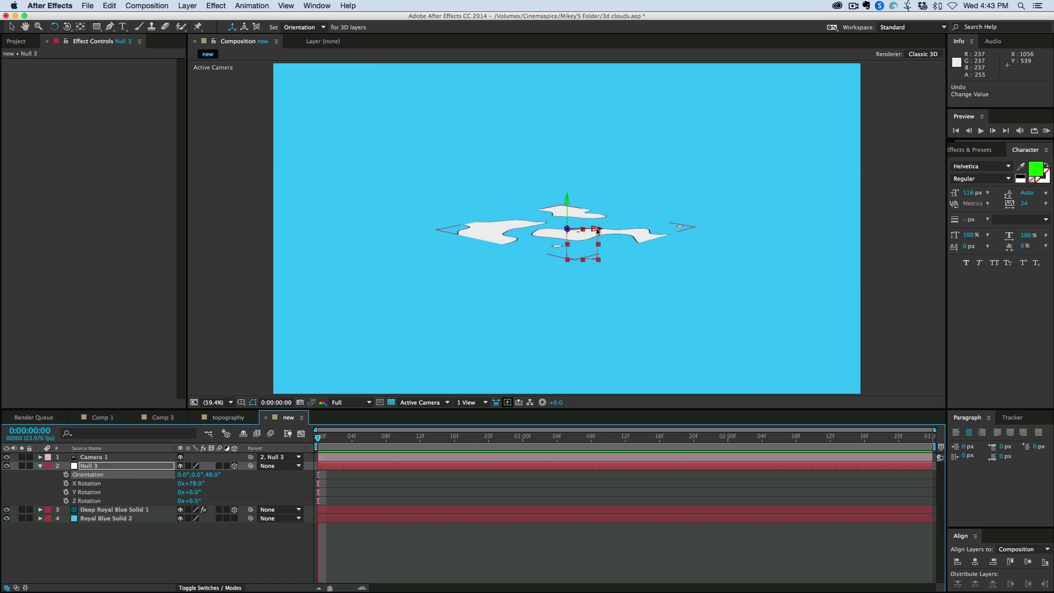
# Give Deep Royal Blue Solid 1's Position the expression value-[0,0,index*5].
pyautogui.click(41, 467)
pyautogui.click(113, 564)
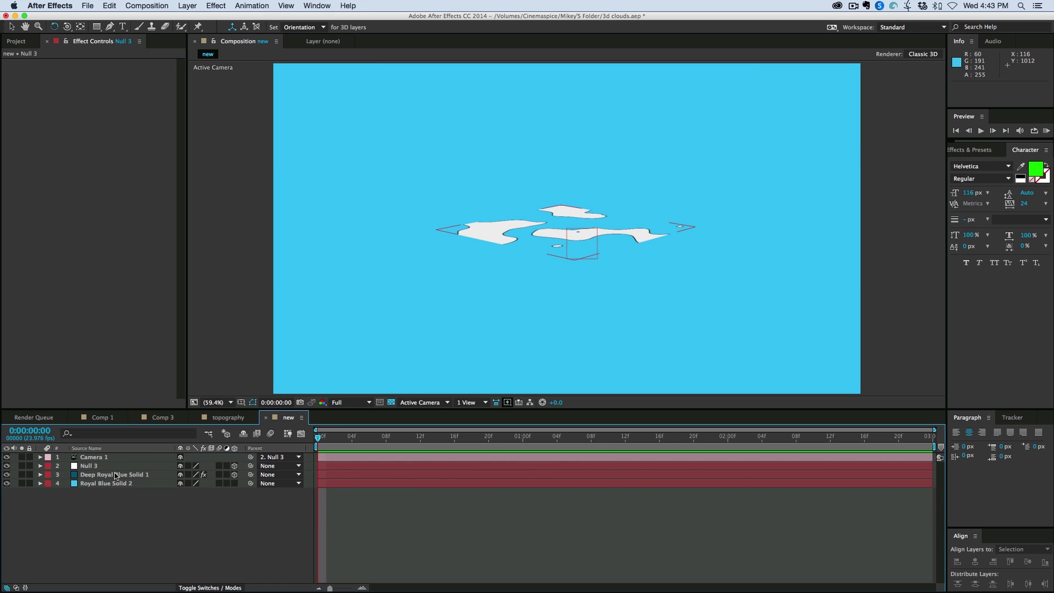
pyautogui.click(115, 476)
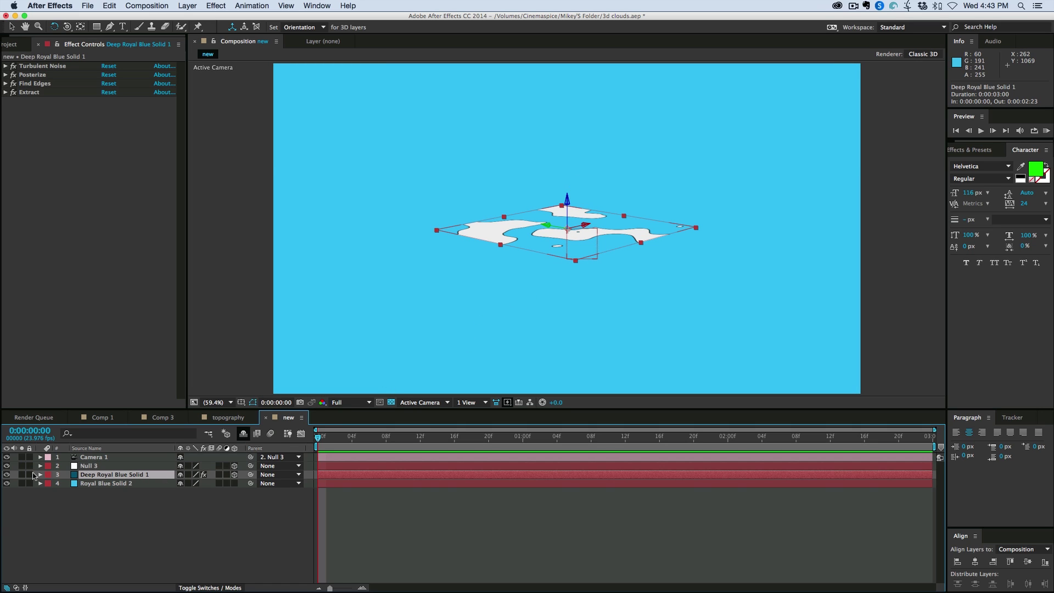
pyautogui.press('p')
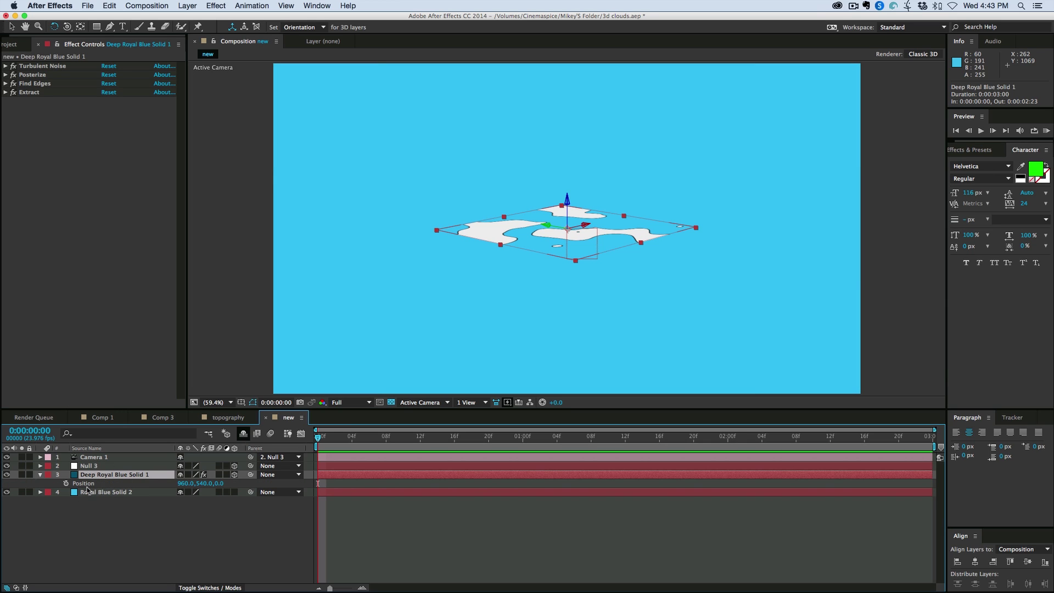
pyautogui.keyDown('alt'); pyautogui.click(66, 483); pyautogui.keyUp('alt')
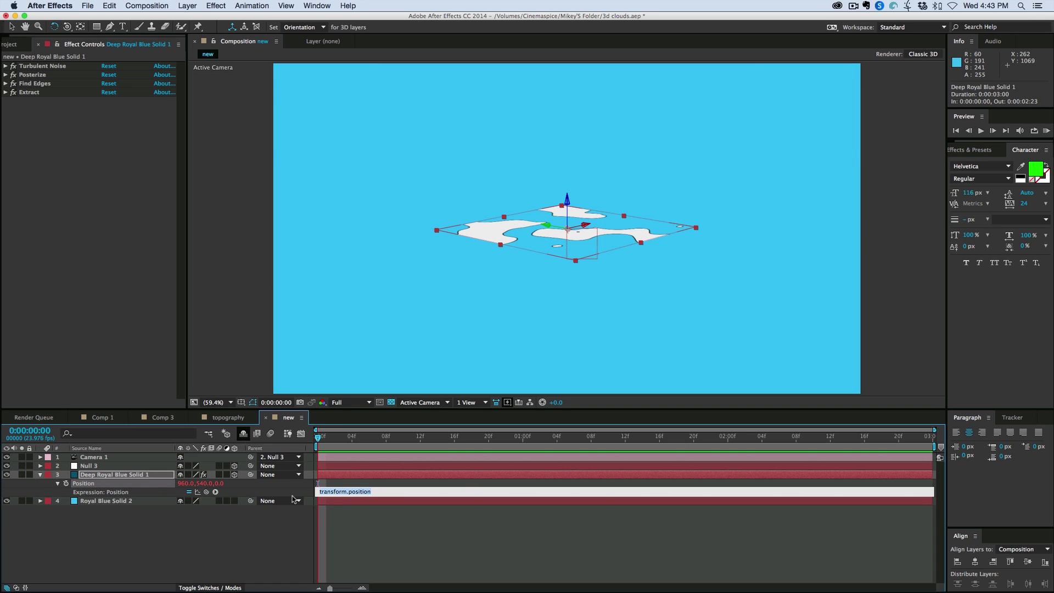
pyautogui.write('value+[')
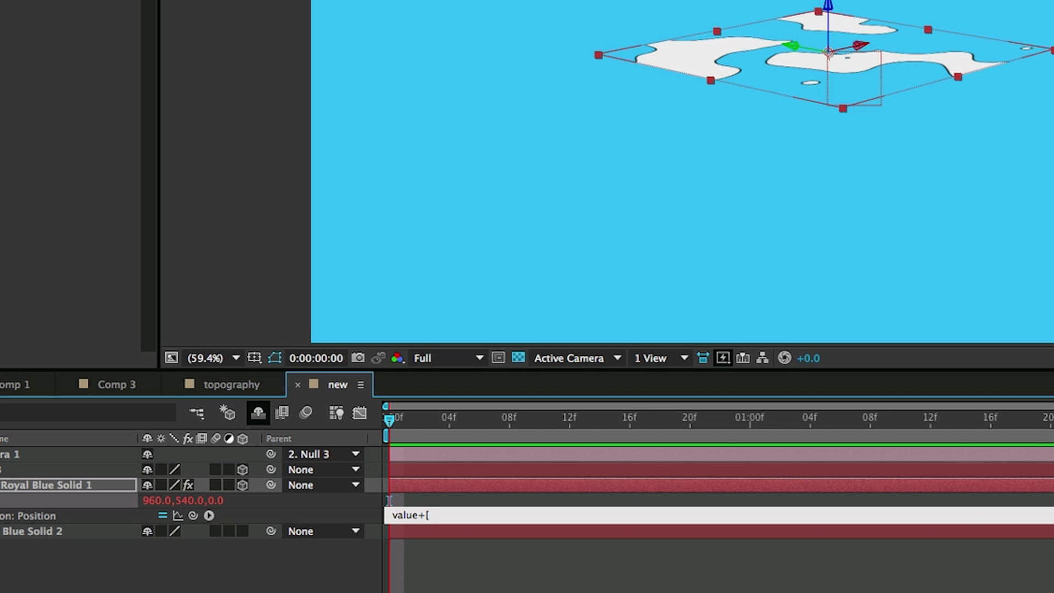
pyautogui.write('0,0,index*5')
pyautogui.click(571, 589)
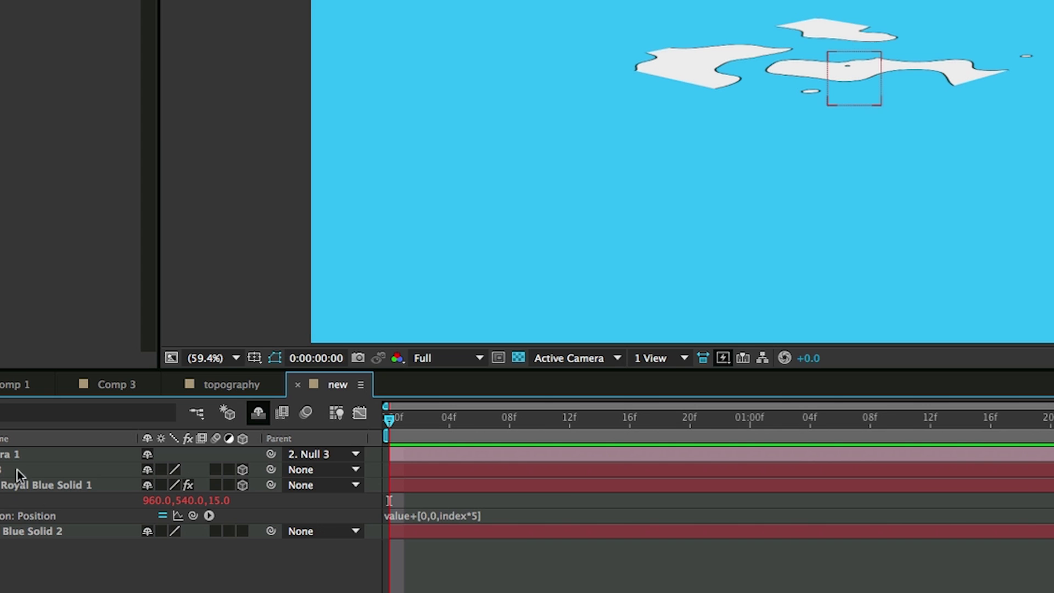
pyautogui.click(413, 514)
pyautogui.click(428, 516)
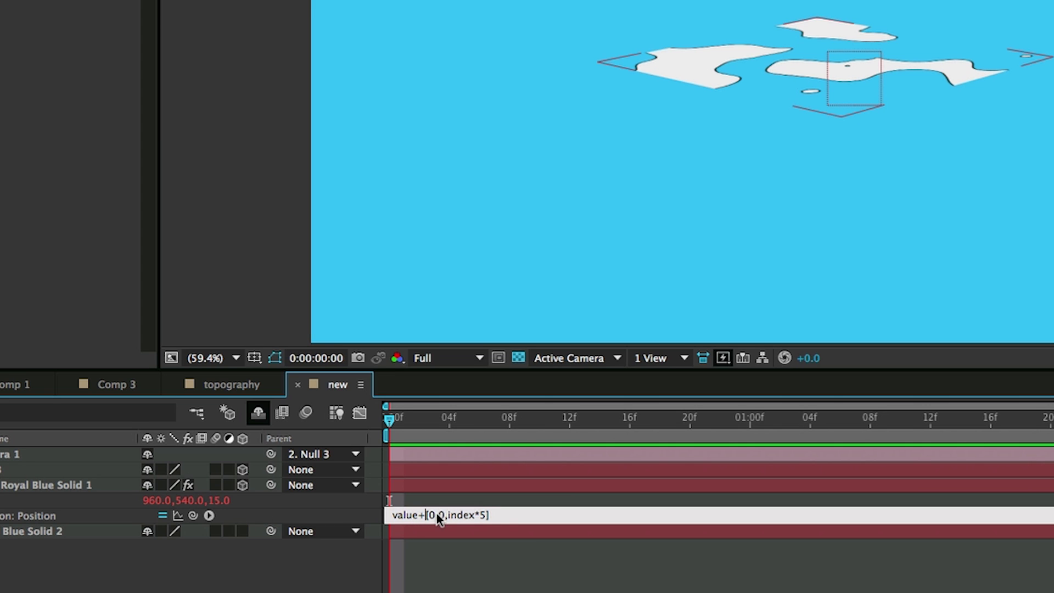
pyautogui.write('-')
pyautogui.click(40, 485)
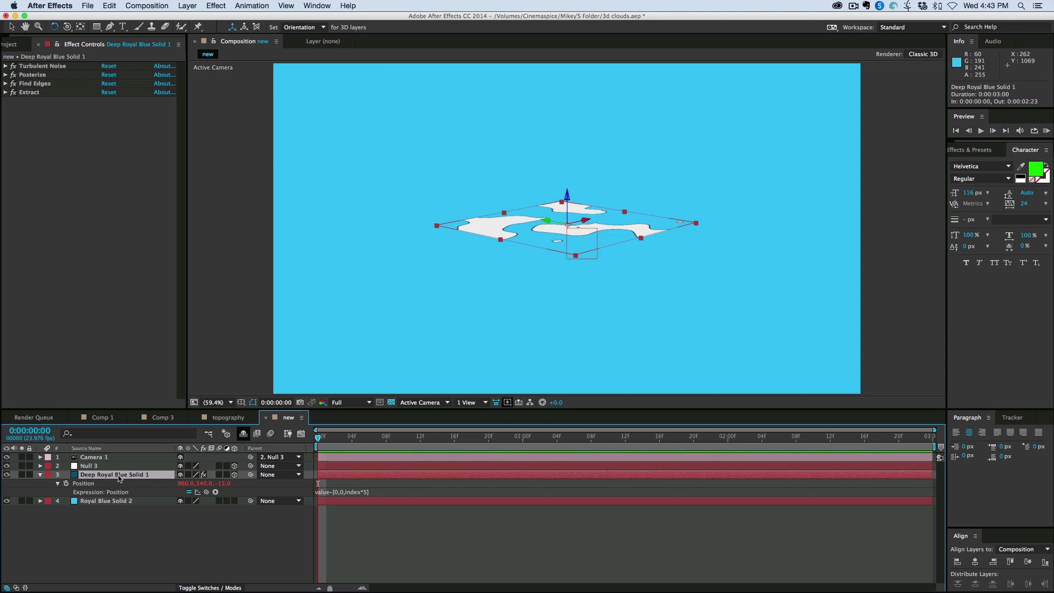
# Duplicate the solid into over twenty stacked copies, disable Draft 3D, and orbit the camera.
pyautogui.press('super+d')
pyautogui.press('super+d')
pyautogui.press('super+d')
pyautogui.press('super+d')
pyautogui.press('super+d')
pyautogui.press('super+d')
pyautogui.press('super+d')
pyautogui.press('super+d')
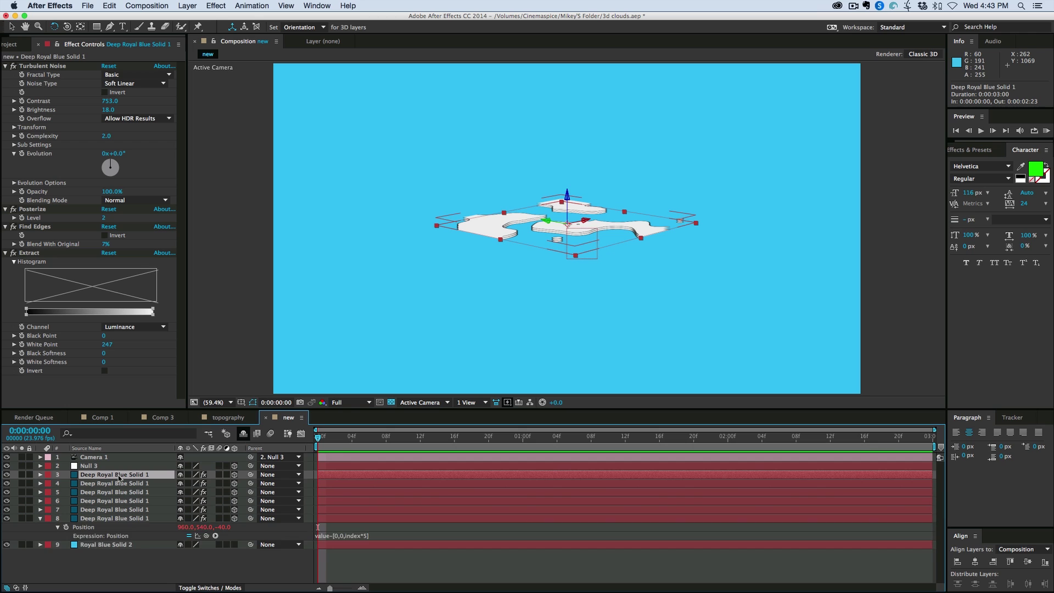
pyautogui.press('super+d')
pyautogui.press('super+d')
pyautogui.press('super+d')
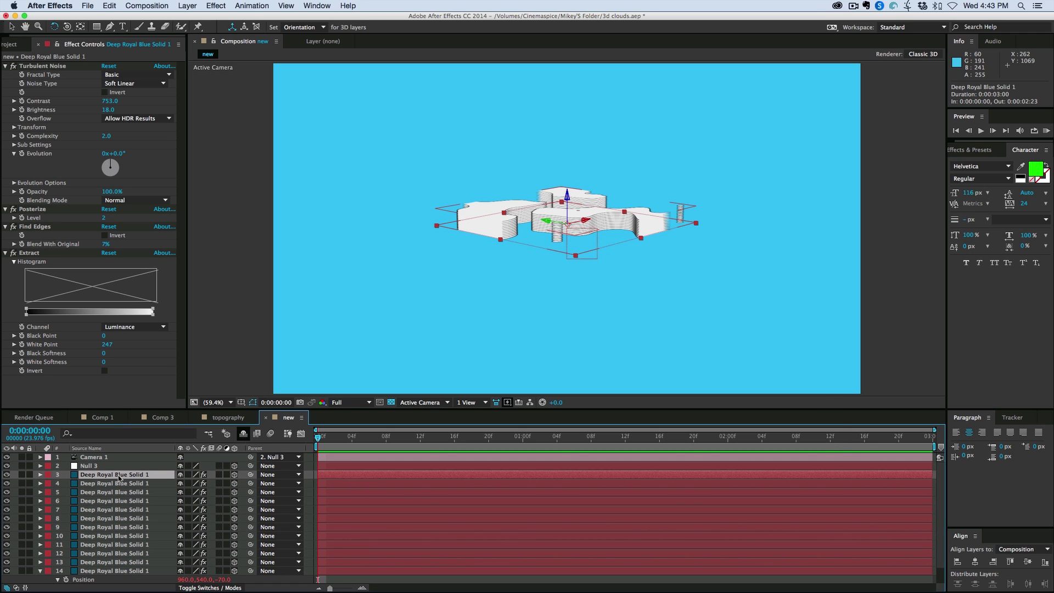
pyautogui.keyDown('shift'); pyautogui.click(110, 561); pyautogui.keyUp('shift')
pyautogui.press('super+d')
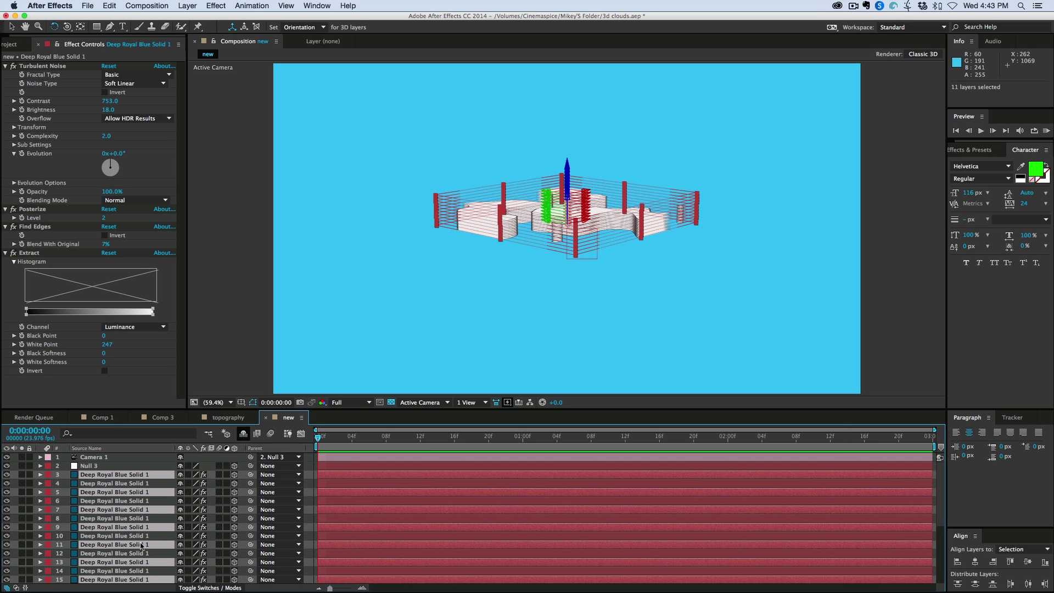
pyautogui.click(243, 433)
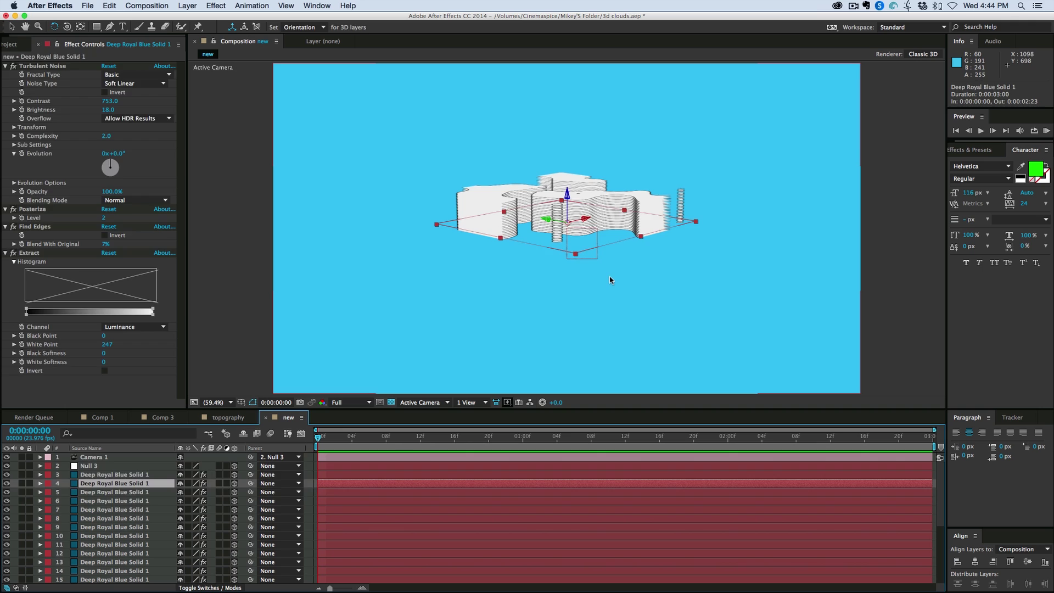
pyautogui.press('c')
pyautogui.press('r')
pyautogui.moveTo(575, 282); pyautogui.dragTo(549, 248)
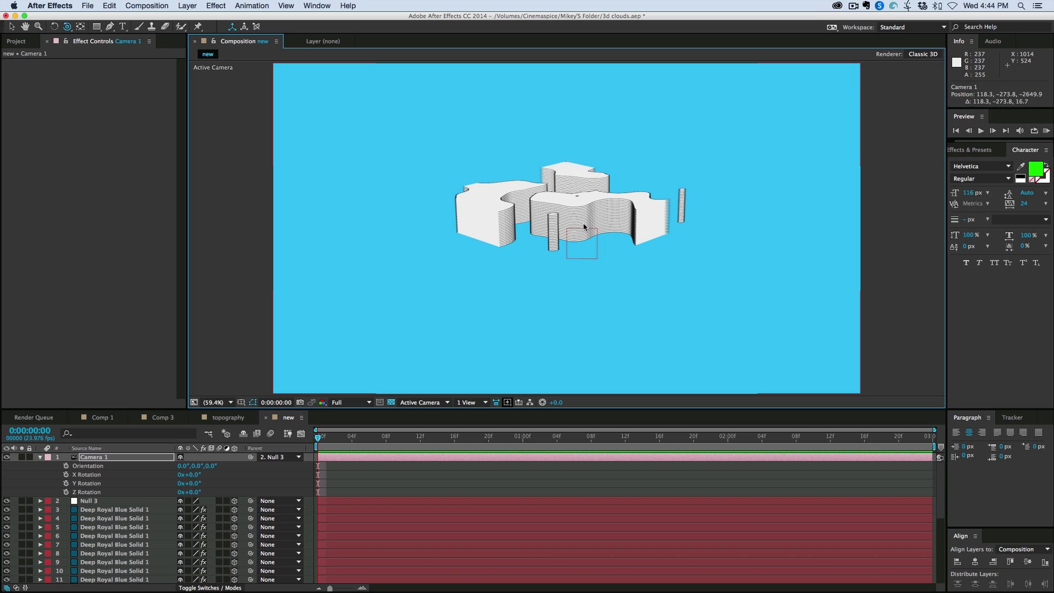
pyautogui.click(39, 457)
# Delete all the duplicate solid layers, keeping one noise layer.
pyautogui.click(117, 477)
pyautogui.scroll(-5, 118, 522)
pyautogui.click(119, 552)
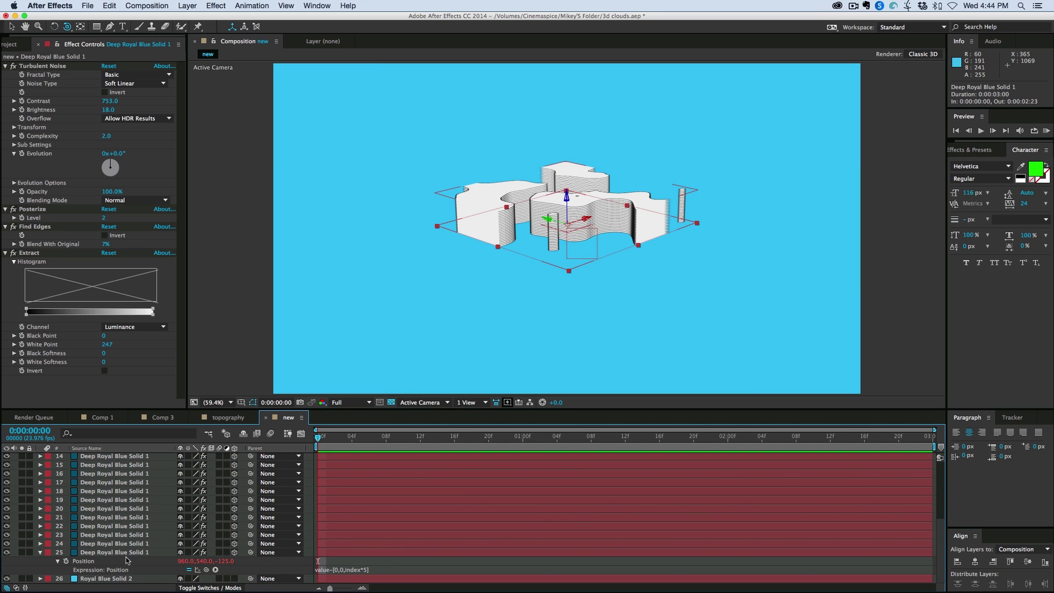
pyautogui.keyDown('shift'); pyautogui.click(119, 549); pyautogui.keyUp('shift')
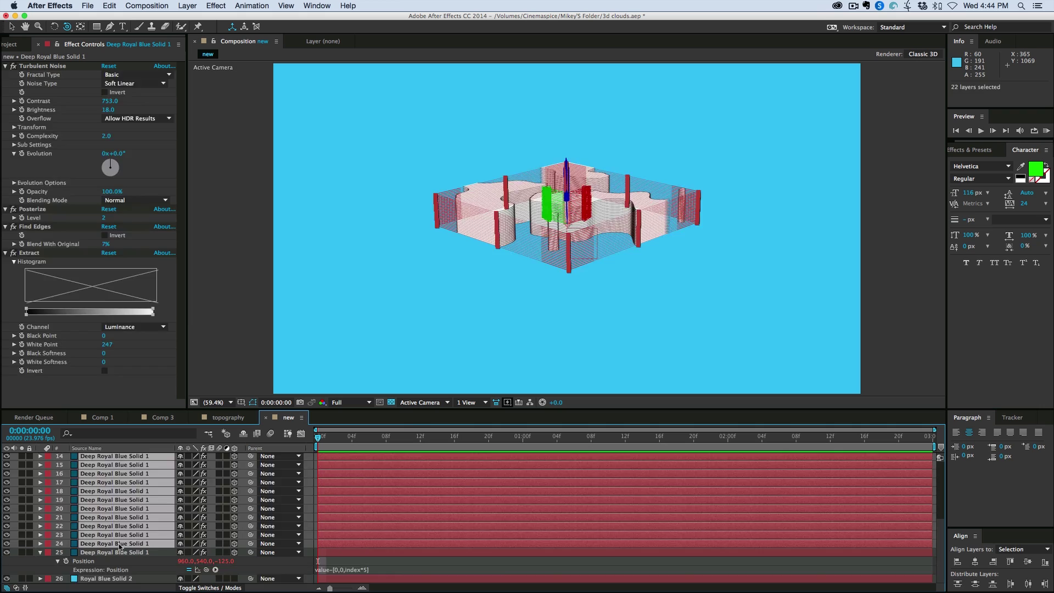
pyautogui.press('Delete')
# Move Camera 1 and Null 3 below Royal Blue Solid 2, then select Deep Royal Blue Solid 1.
pyautogui.click(105, 466)
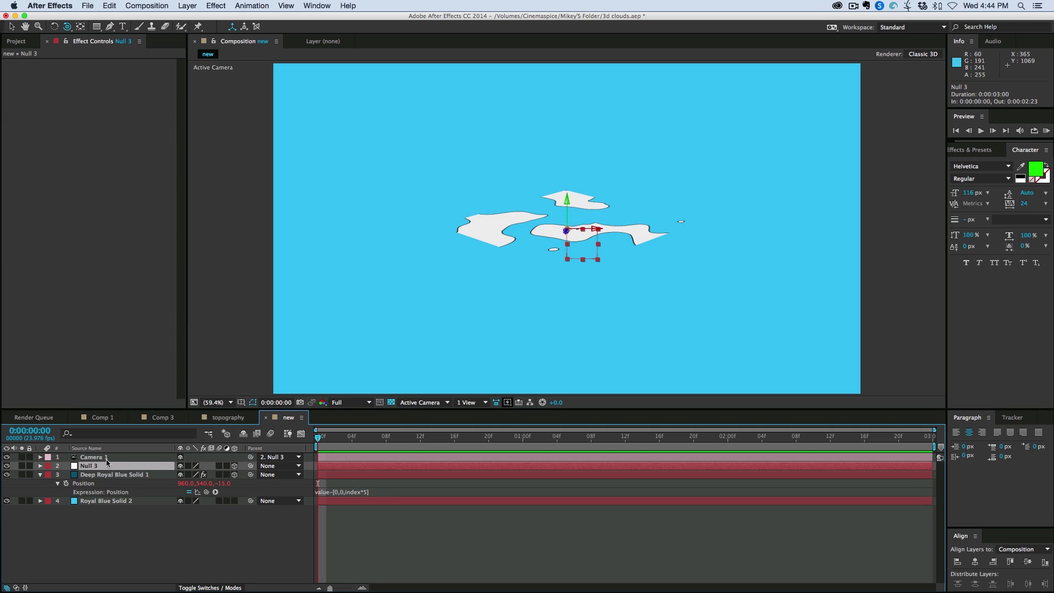
pyautogui.click(107, 458)
pyautogui.keyDown('shift'); pyautogui.click(110, 466); pyautogui.keyUp('shift')
pyautogui.moveTo(110, 466); pyautogui.dragTo(107, 508)
pyautogui.click(124, 515)
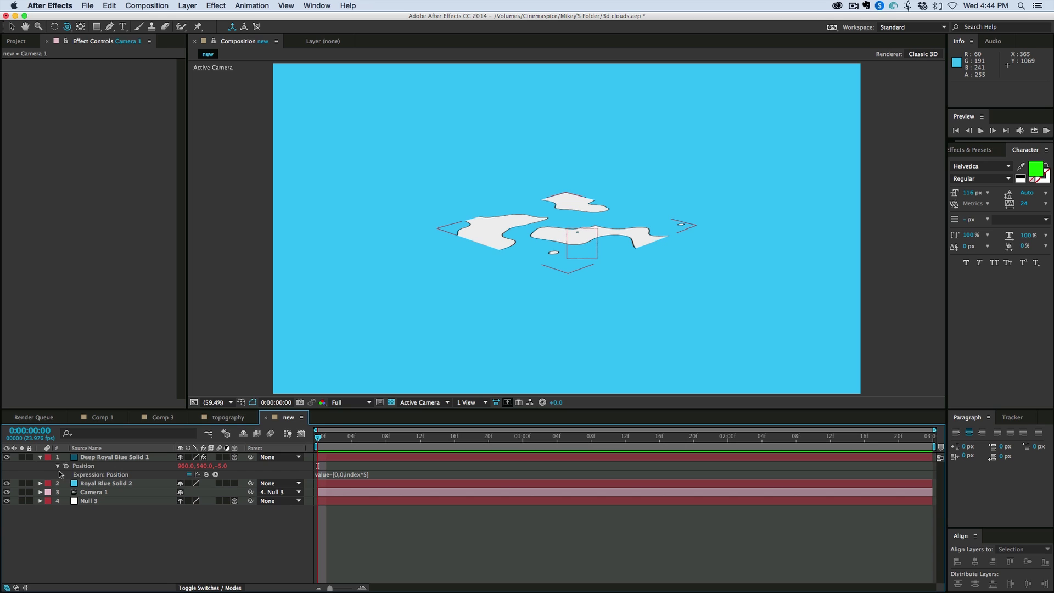
pyautogui.click(121, 457)
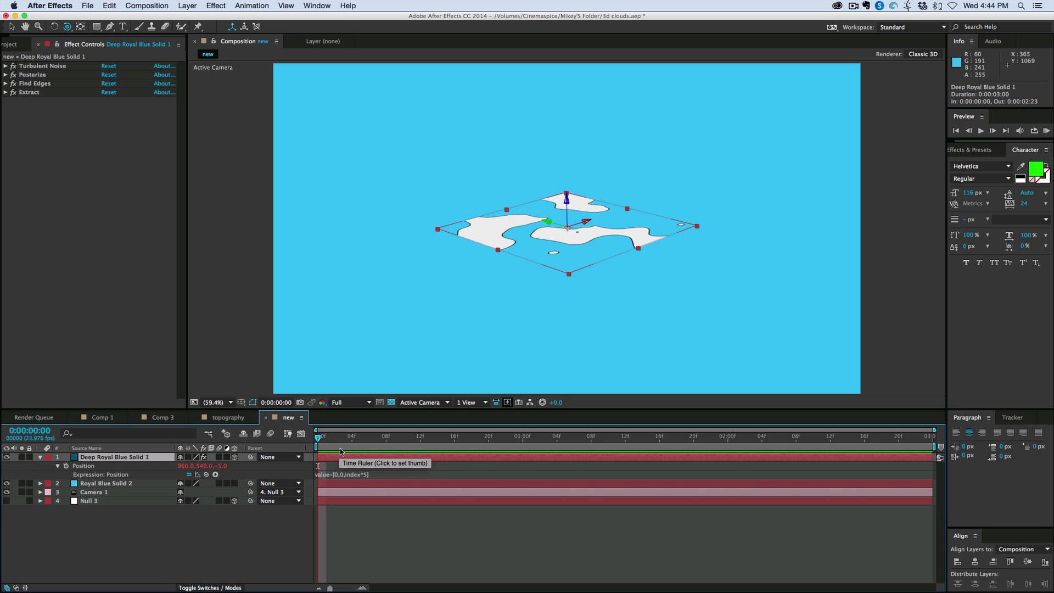
# Give the Turbulent Noise Brightness the expression value+index*5.
pyautogui.click(5, 66)
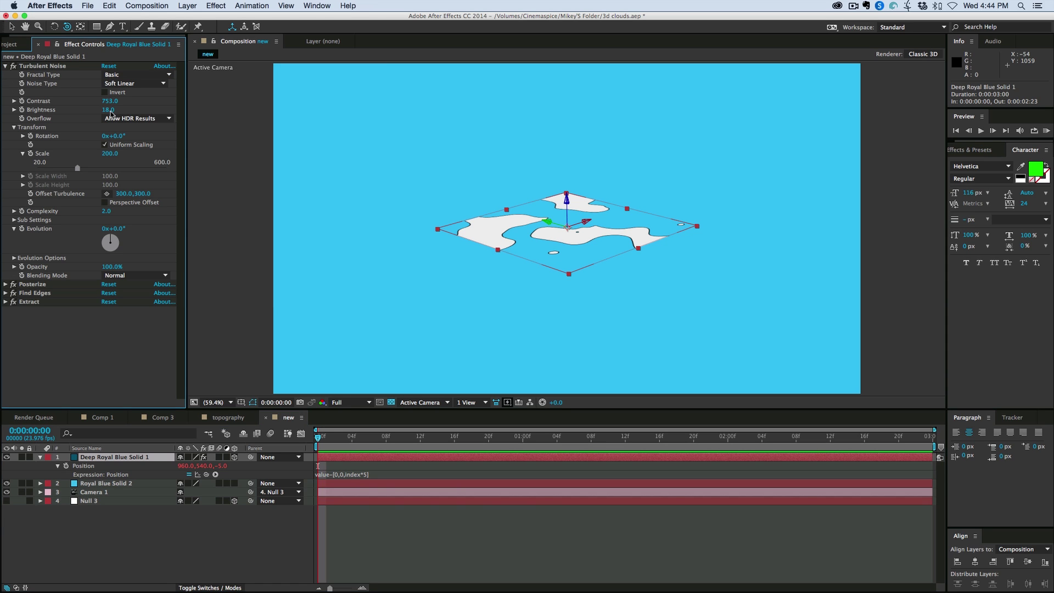
pyautogui.moveTo(110, 113); pyautogui.dragTo(53, 115)
pyautogui.keyDown('alt'); pyautogui.click(22, 110); pyautogui.keyUp('alt')
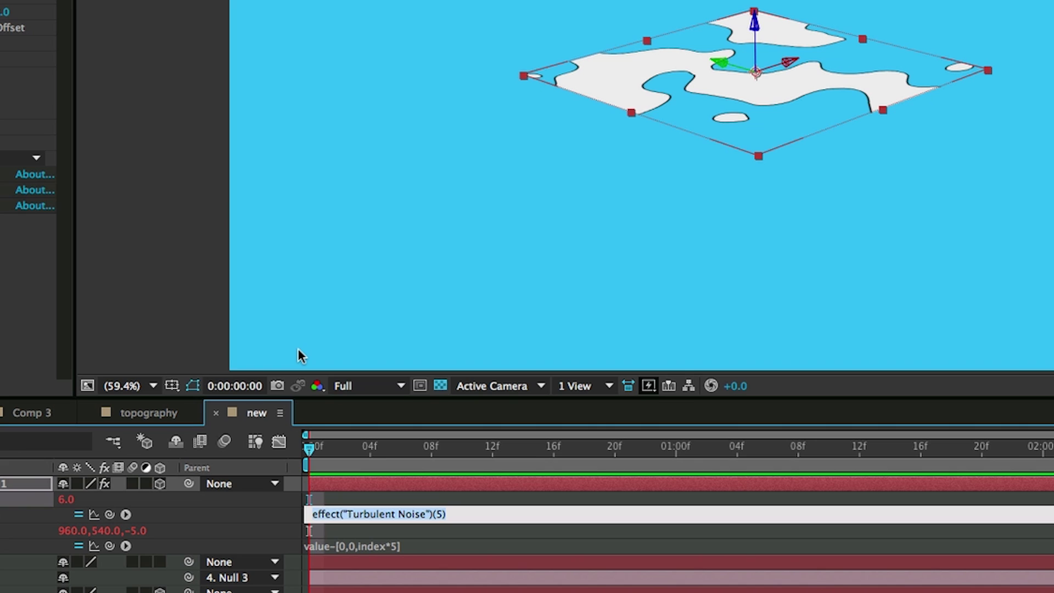
pyautogui.write('vaul')
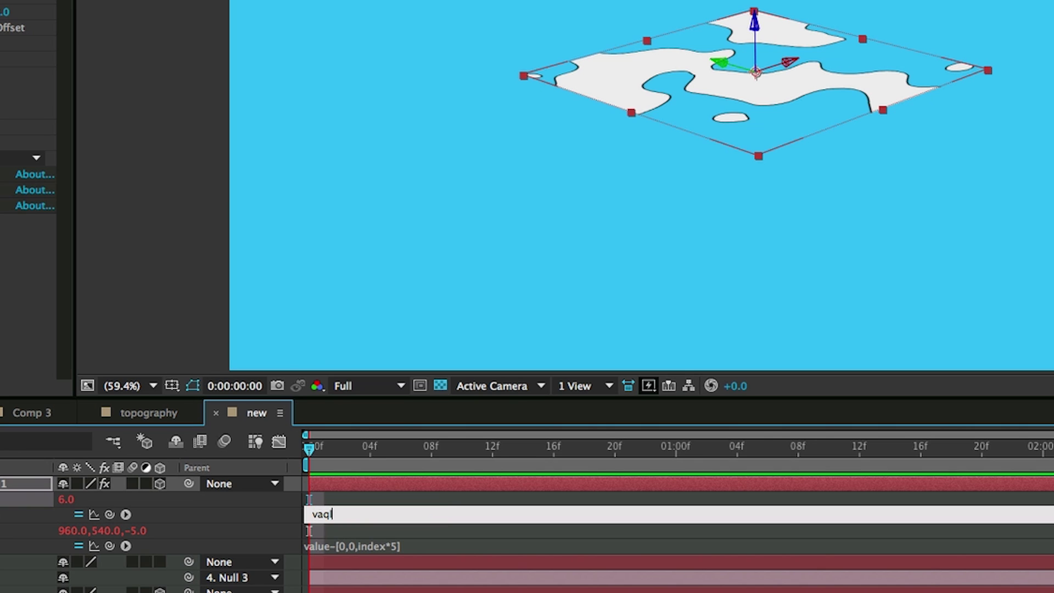
pyautogui.press('BackSpace')
pyautogui.press('BackSpace')
pyautogui.write('lue+index')
pyautogui.press('KP_Enter')
# Duplicate the solid into a stack of copies and orbit the camera to view it from above.
pyautogui.press('super+d')
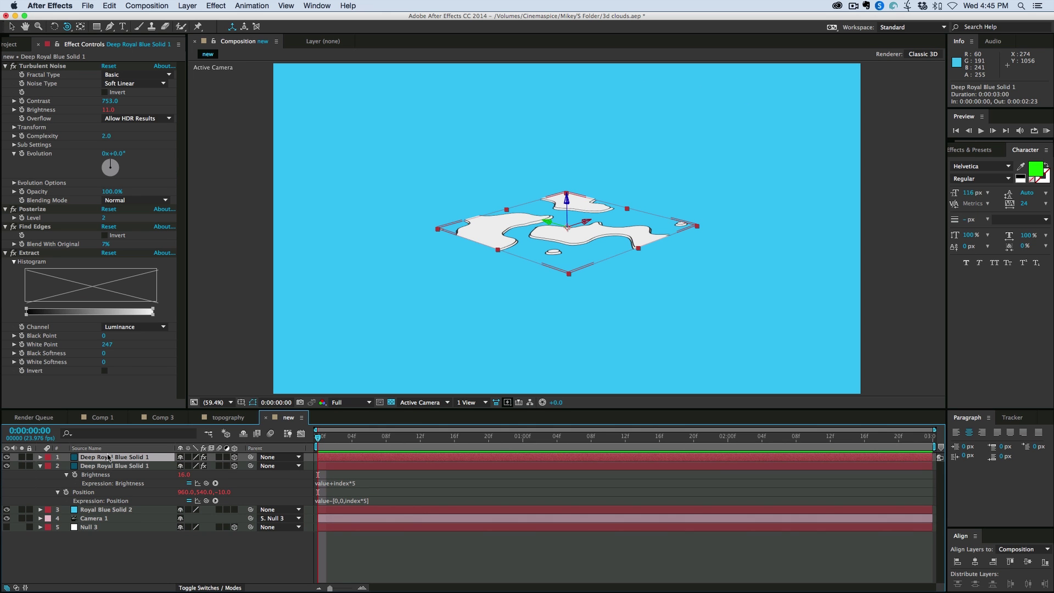
pyautogui.press('super+d')
pyautogui.press('super+d')
pyautogui.press('super+d')
pyautogui.press('super+d')
pyautogui.press('super+d')
pyautogui.press('super+d')
pyautogui.press('super+d')
pyautogui.press('super+d')
pyautogui.press('super+d')
pyautogui.press('super+d')
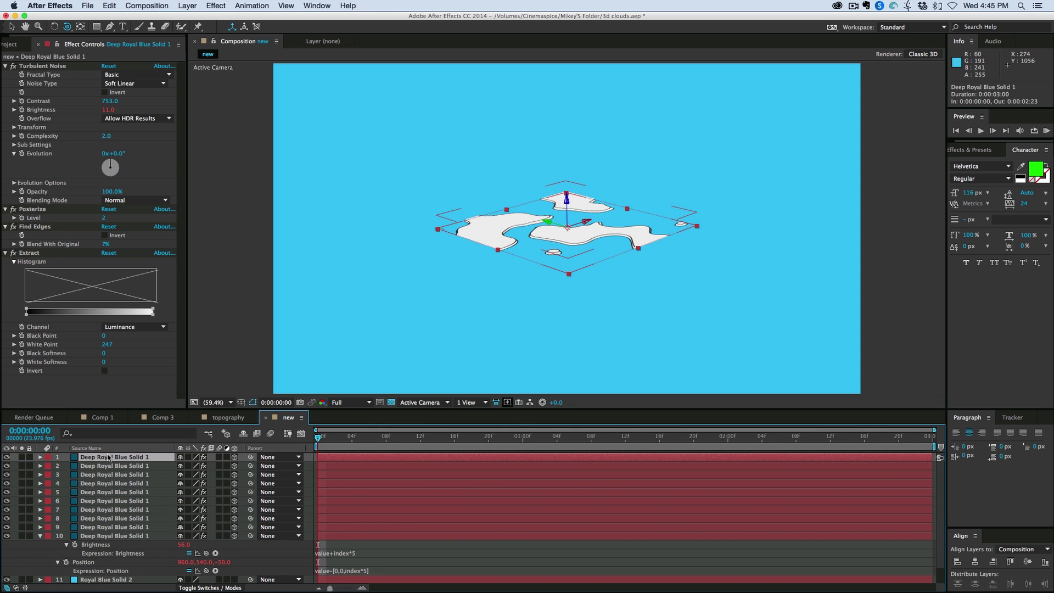
pyautogui.press('super+d')
pyautogui.press('super+d')
pyautogui.press('super+d')
pyautogui.press('super+d')
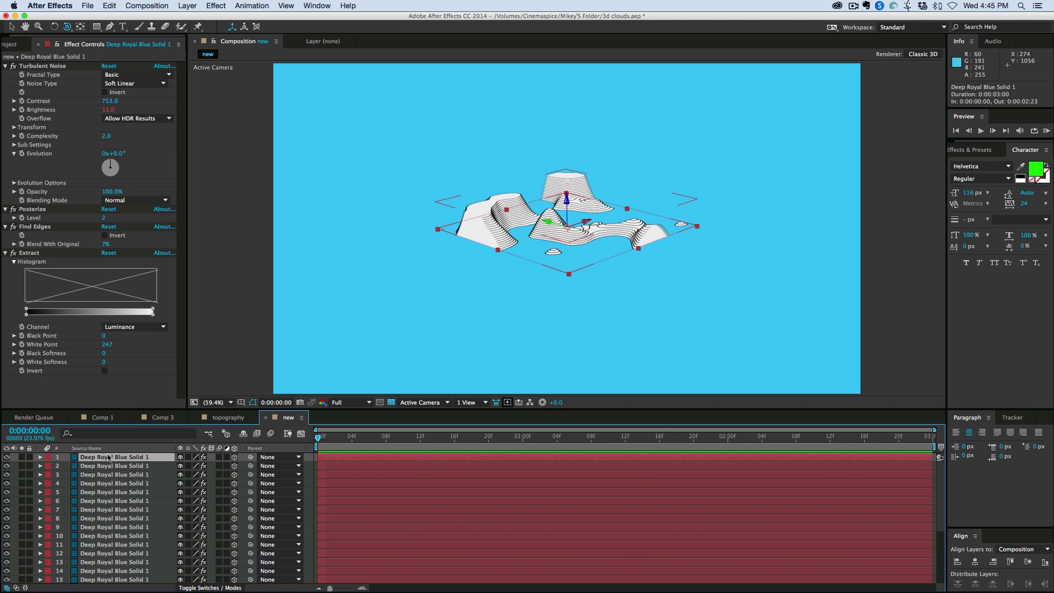
pyautogui.moveTo(262, 377); pyautogui.dragTo(619, 207)
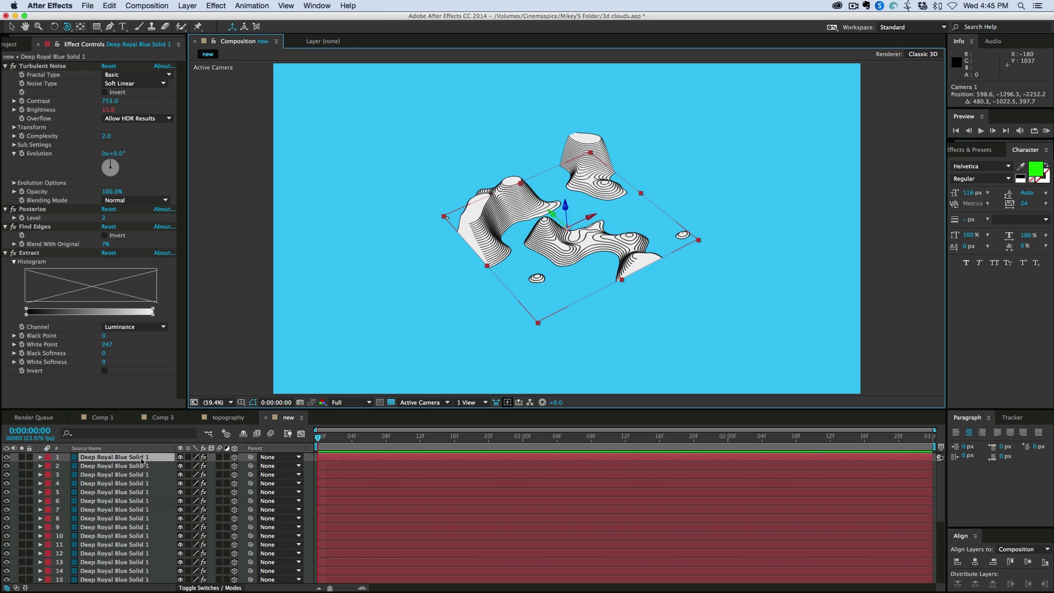
pyautogui.scroll(-5, 132, 495)
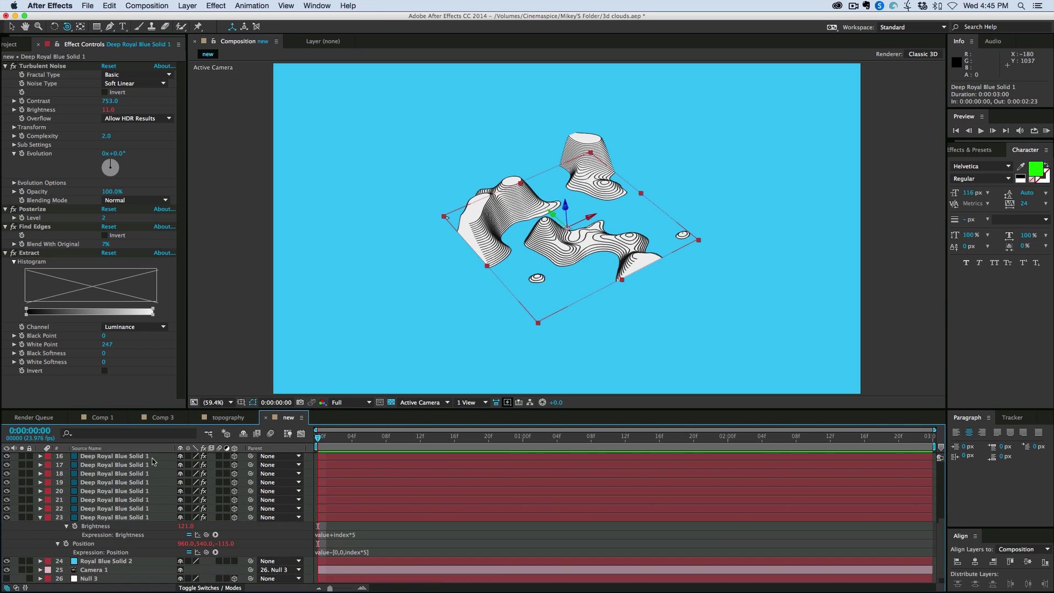
# Delete duplicate solid layers 2–23, leaving the single noise solid selected.
pyautogui.keyDown('shift'); pyautogui.click(123, 510); pyautogui.keyUp('shift')
pyautogui.press('Delete')
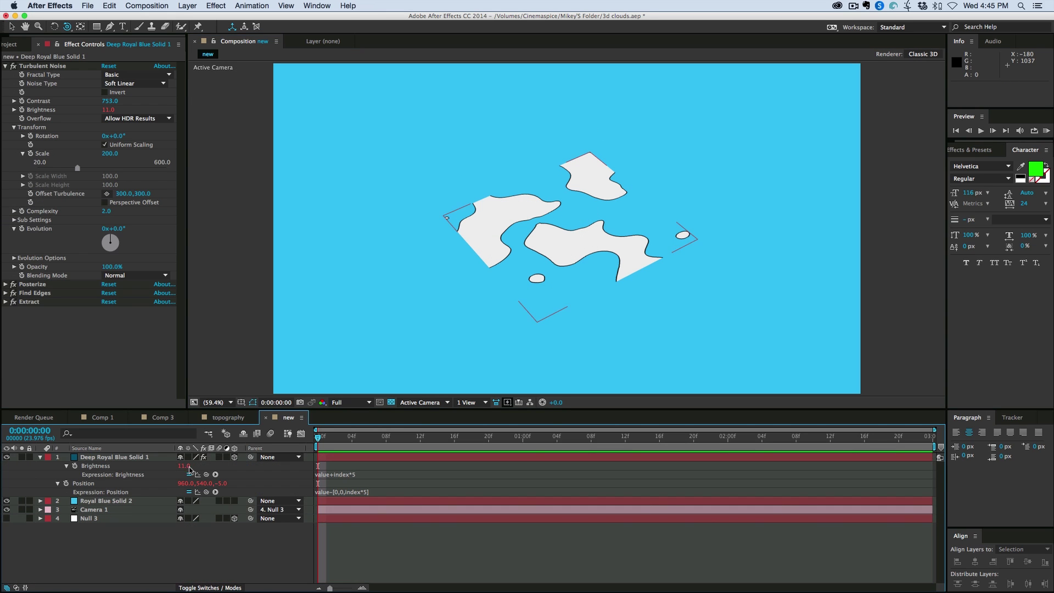
pyautogui.click(123, 459)
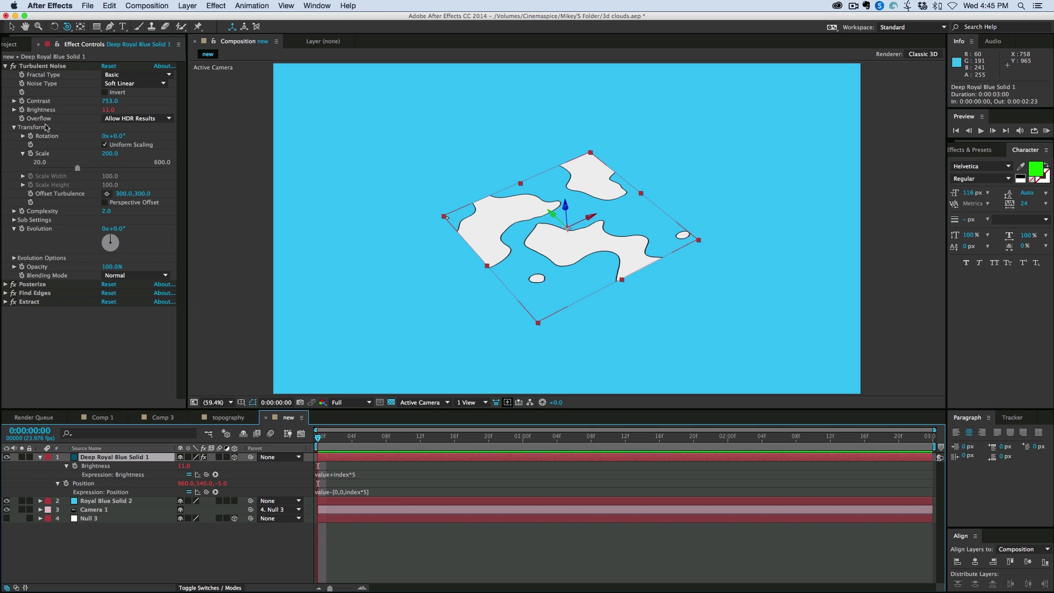
pyautogui.click(5, 66)
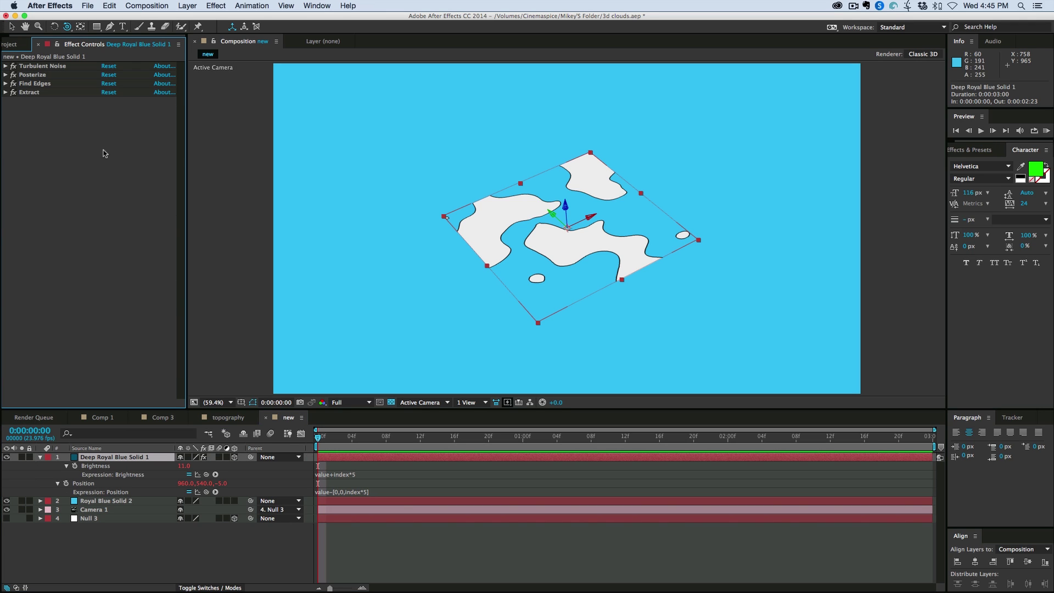
pyautogui.click(407, 554)
pyautogui.click(385, 458)
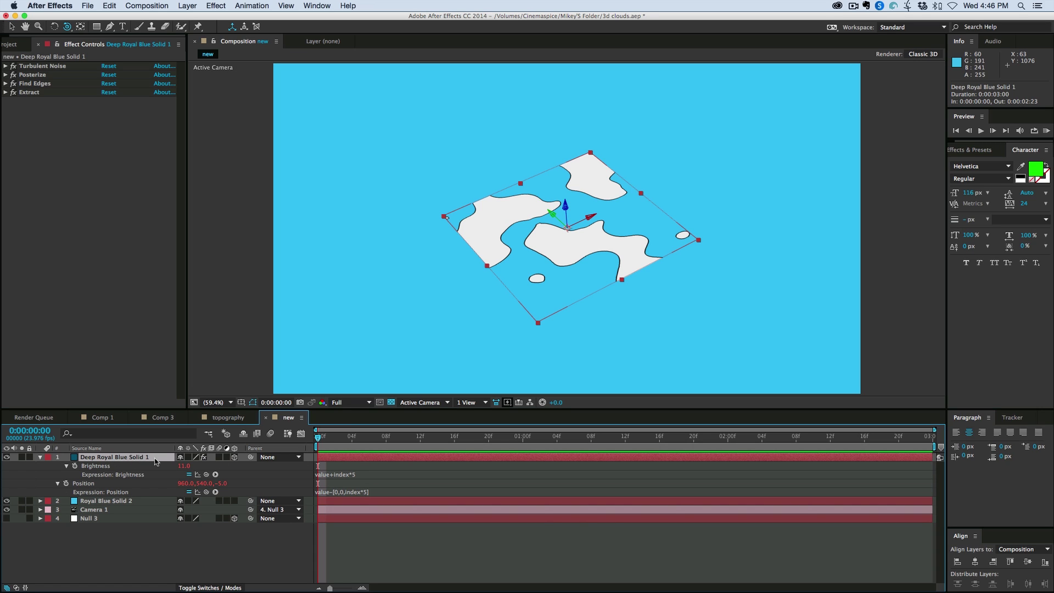
# Add a Layer Control effect to the solid with its Layer set to 1. Deep Royal Blue Solid 1.
pyautogui.click(219, 7)
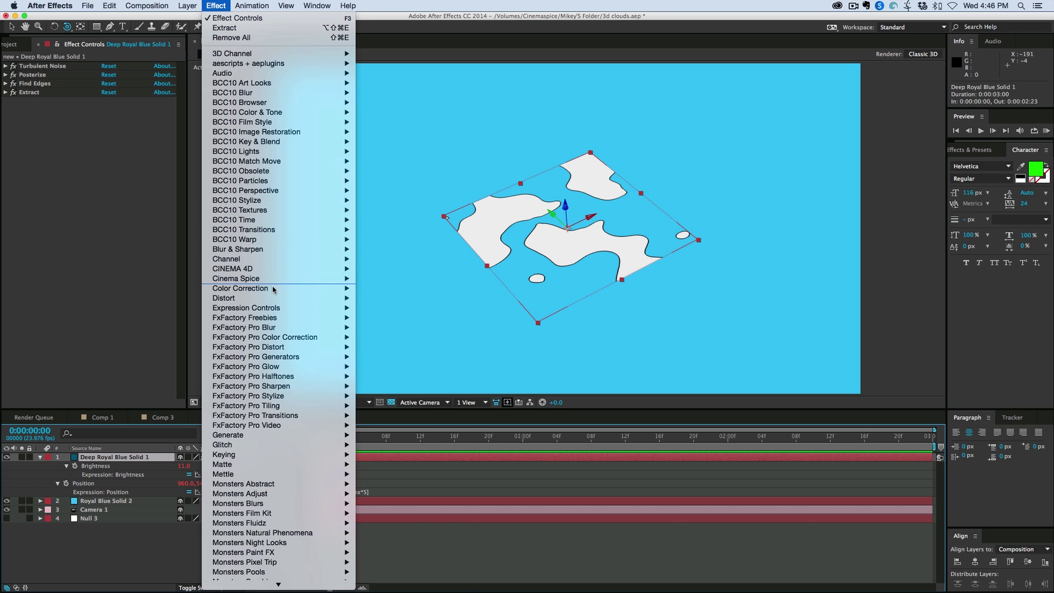
pyautogui.moveTo(270, 309)
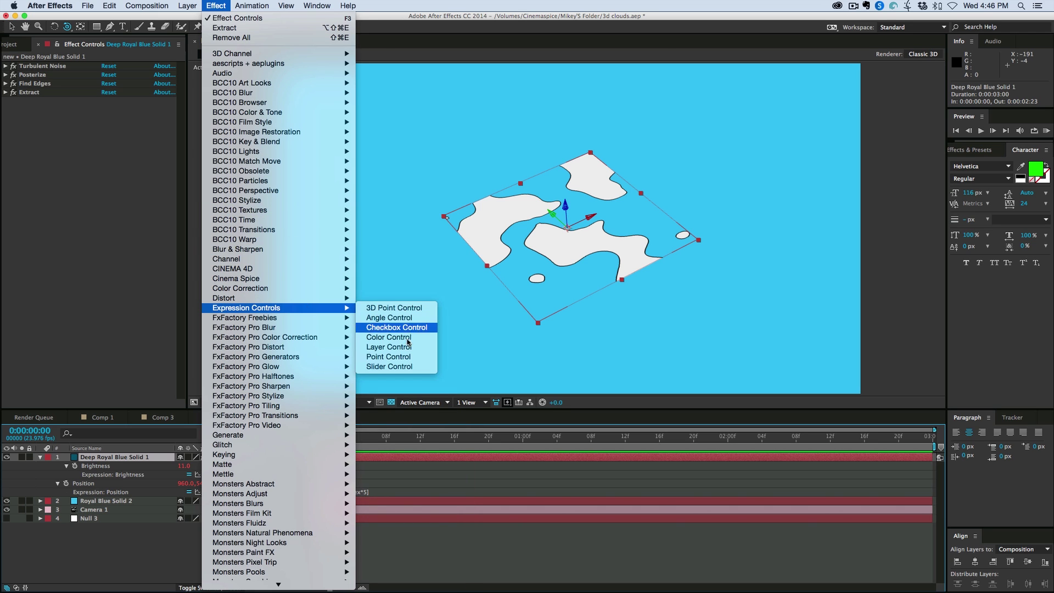
pyautogui.click(388, 347)
pyautogui.press('v')
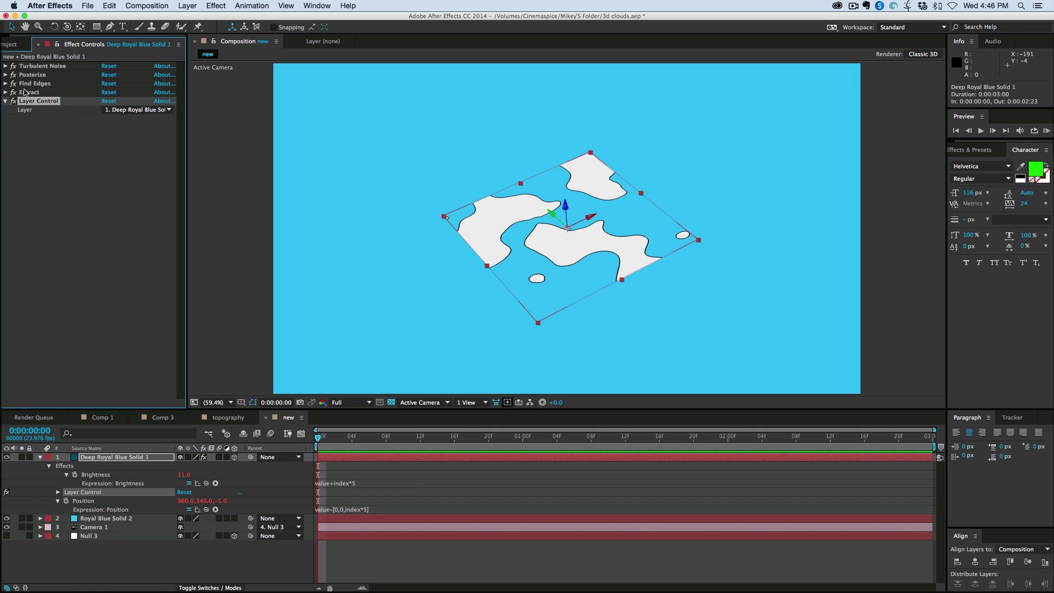
pyautogui.click(128, 112)
pyautogui.click(134, 140)
pyautogui.click(121, 459)
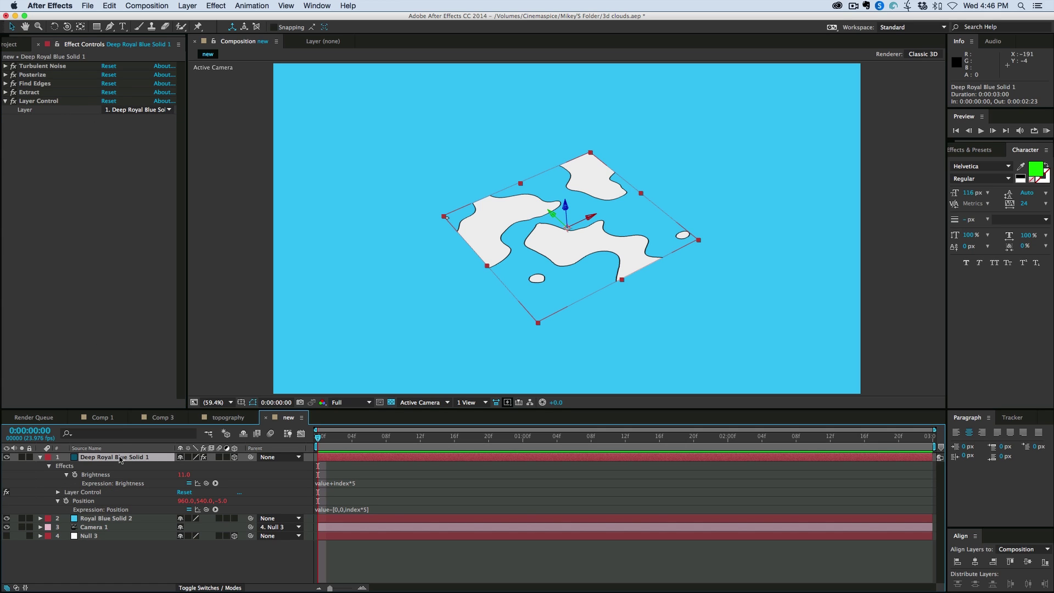
pyautogui.click(125, 112)
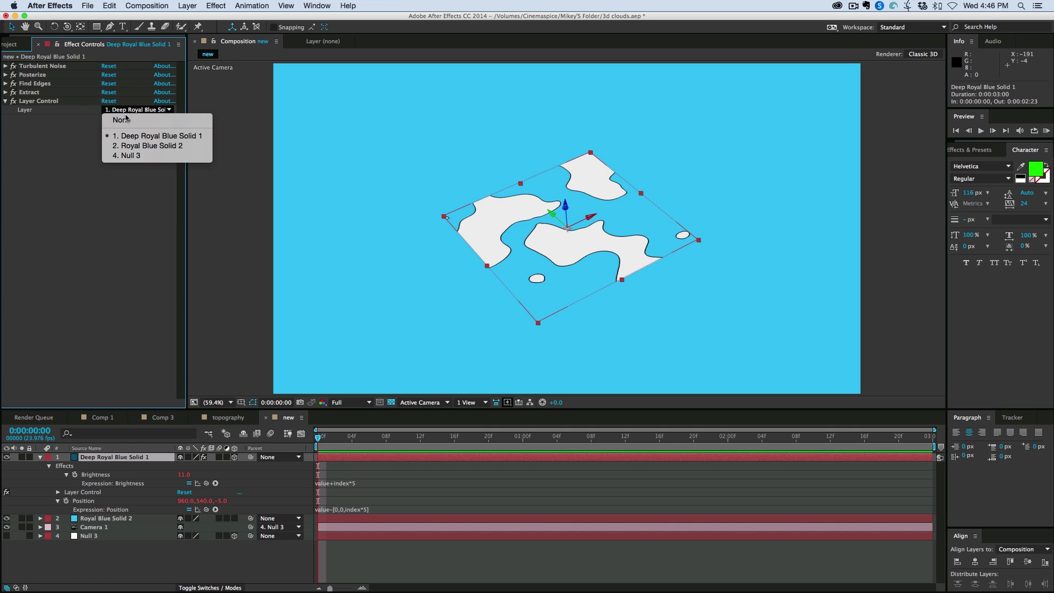
pyautogui.click(63, 160)
pyautogui.click(123, 458)
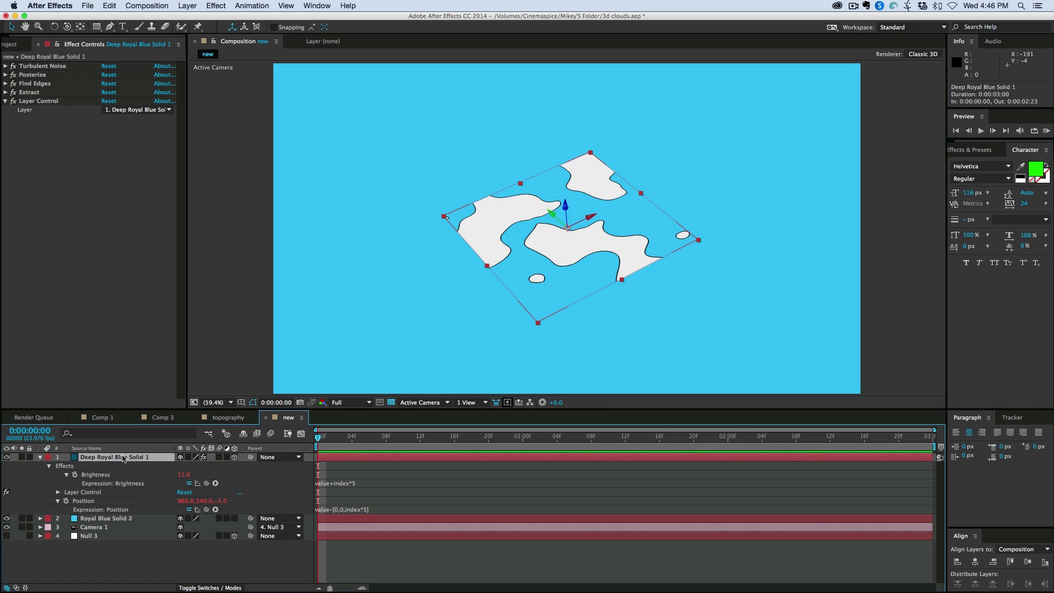
# Duplicate the solid to check the copy's layer reference, then delete the test copy.
pyautogui.press('super+d')
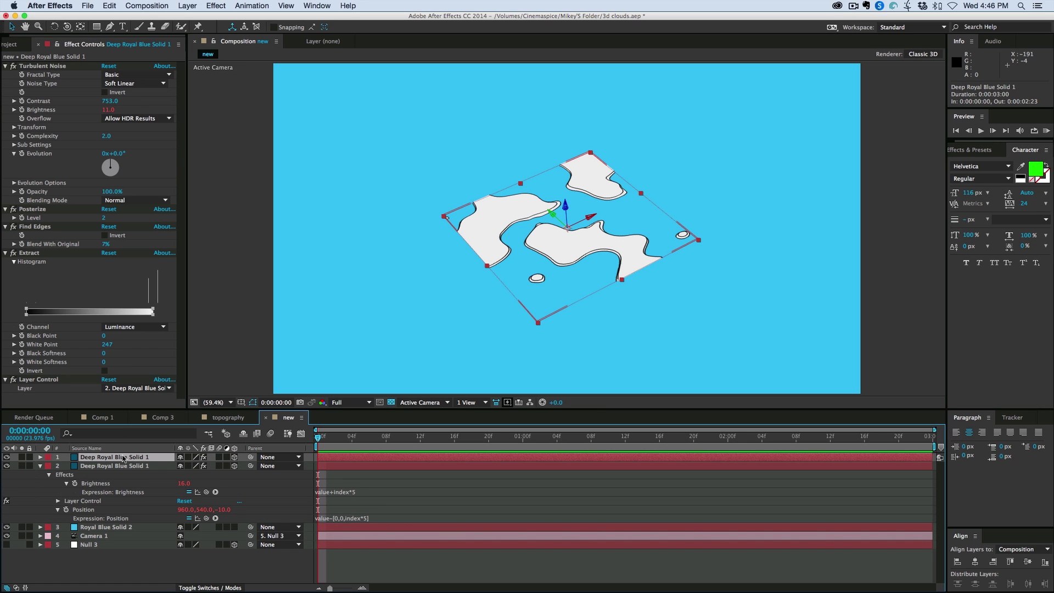
pyautogui.click(138, 388)
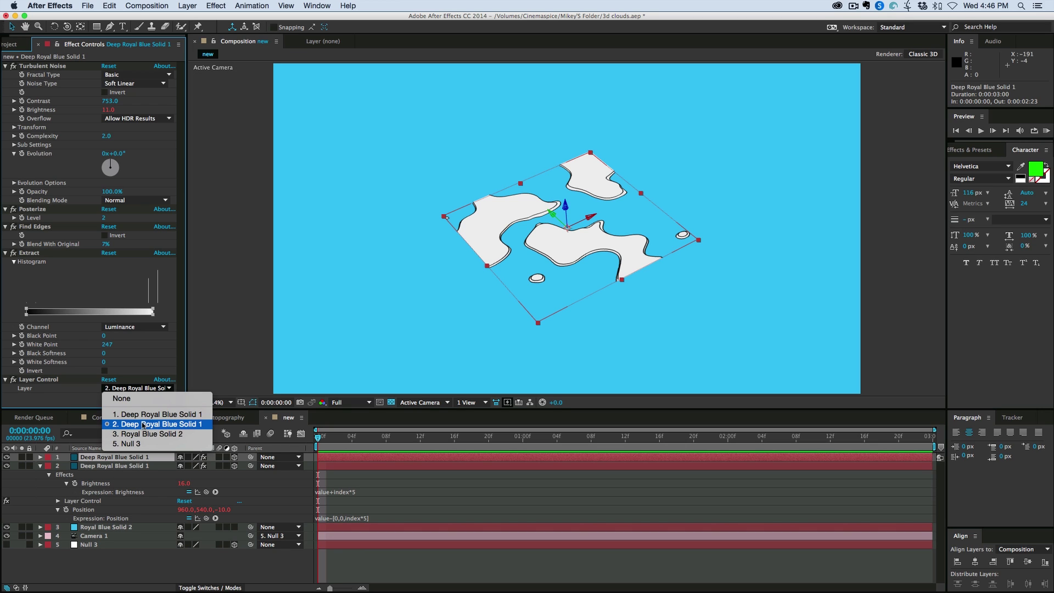
pyautogui.click(131, 468)
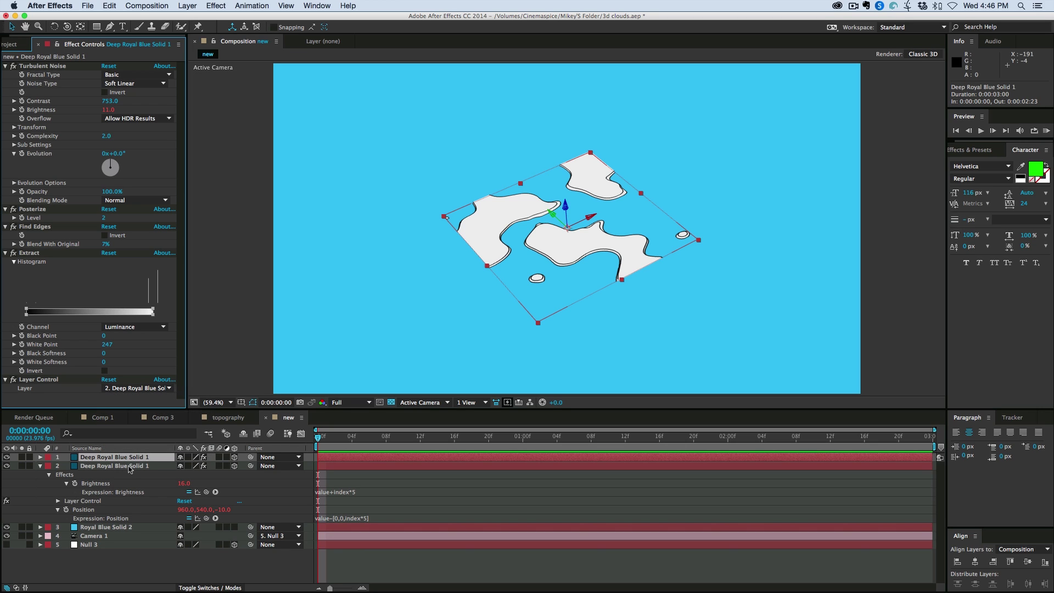
pyautogui.click(129, 469)
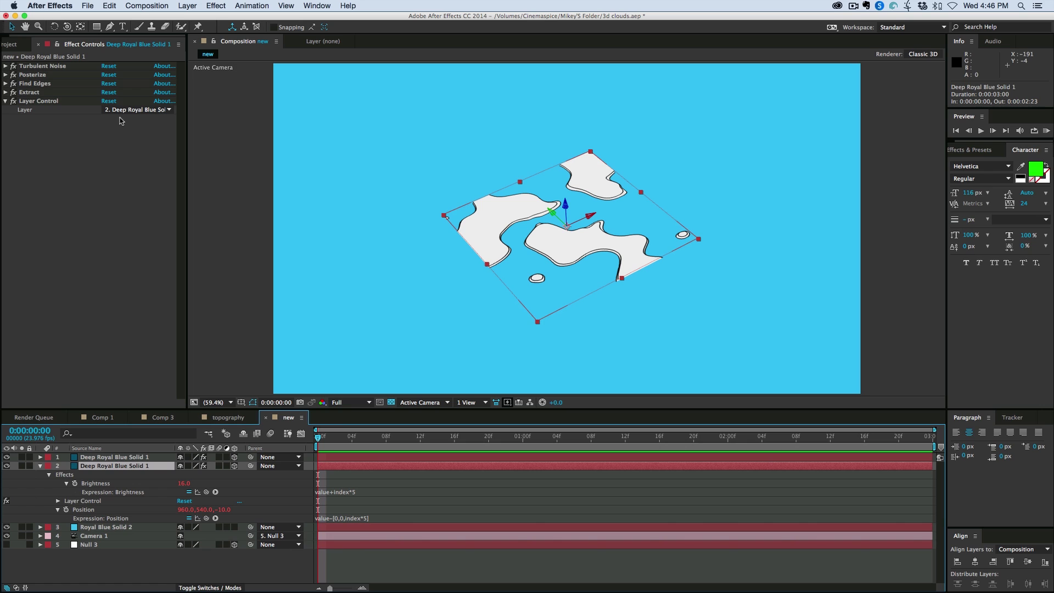
pyautogui.click(115, 458)
pyautogui.press('Delete')
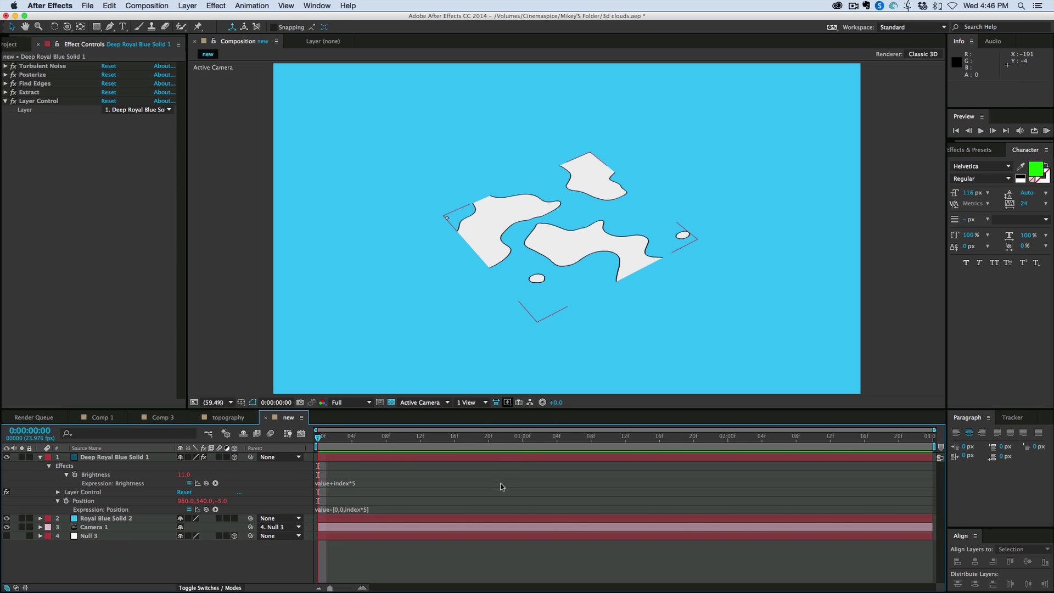
pyautogui.click(365, 483)
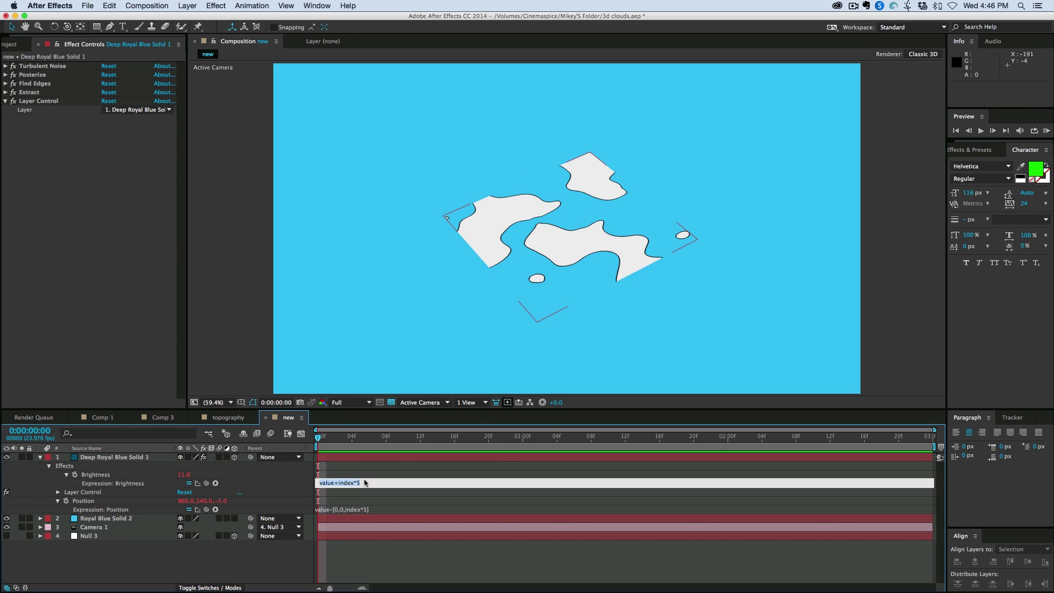
pyautogui.click(367, 515)
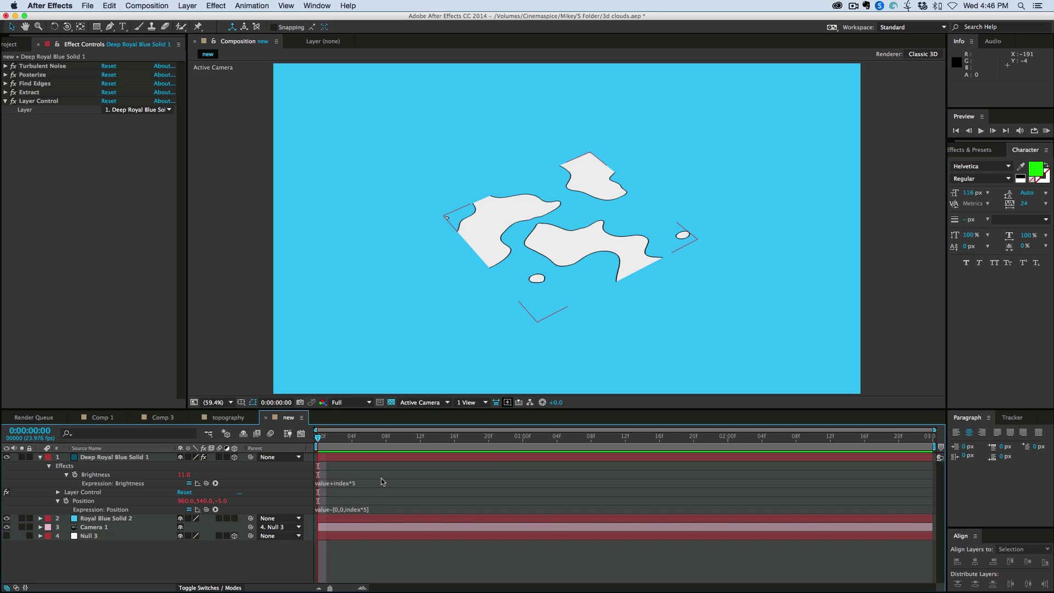
pyautogui.click(389, 458)
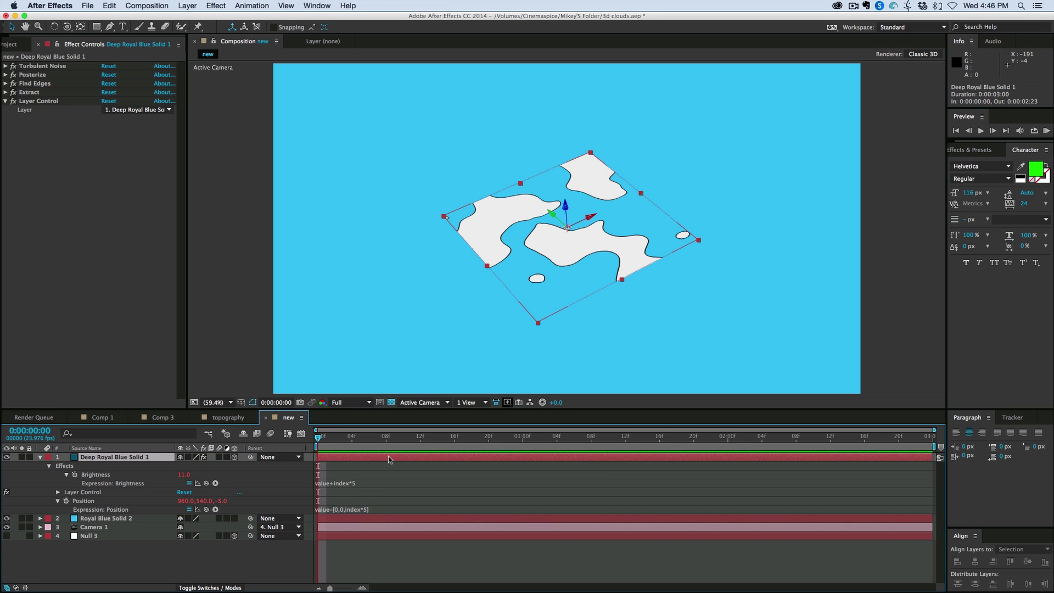
# Add a Slider Control named height above Turbulent Noise.
pyautogui.click(209, 7)
pyautogui.moveTo(260, 309)
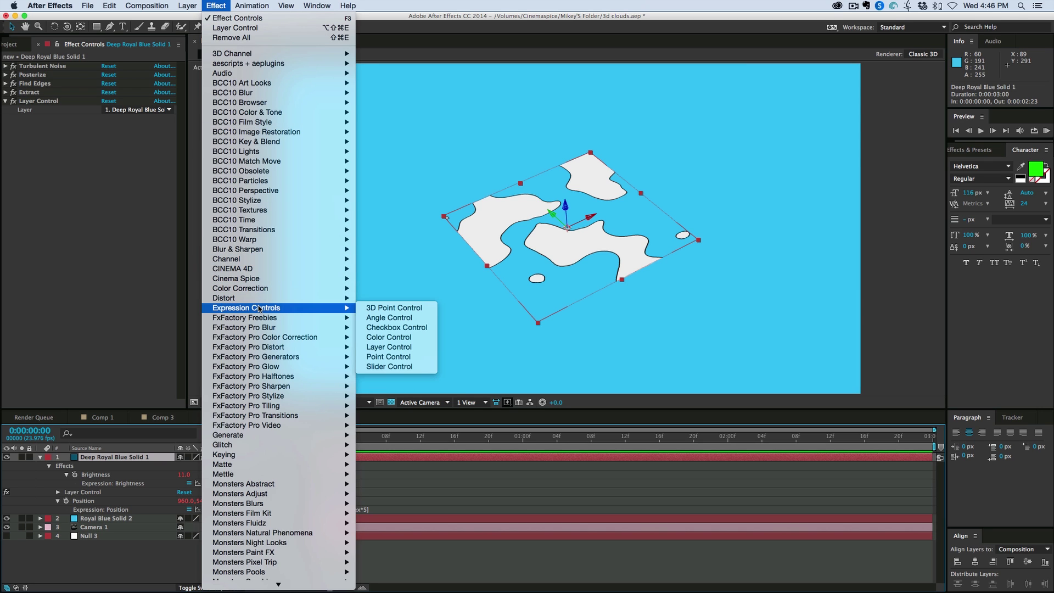
pyautogui.click(389, 366)
pyautogui.moveTo(64, 119); pyautogui.dragTo(65, 67)
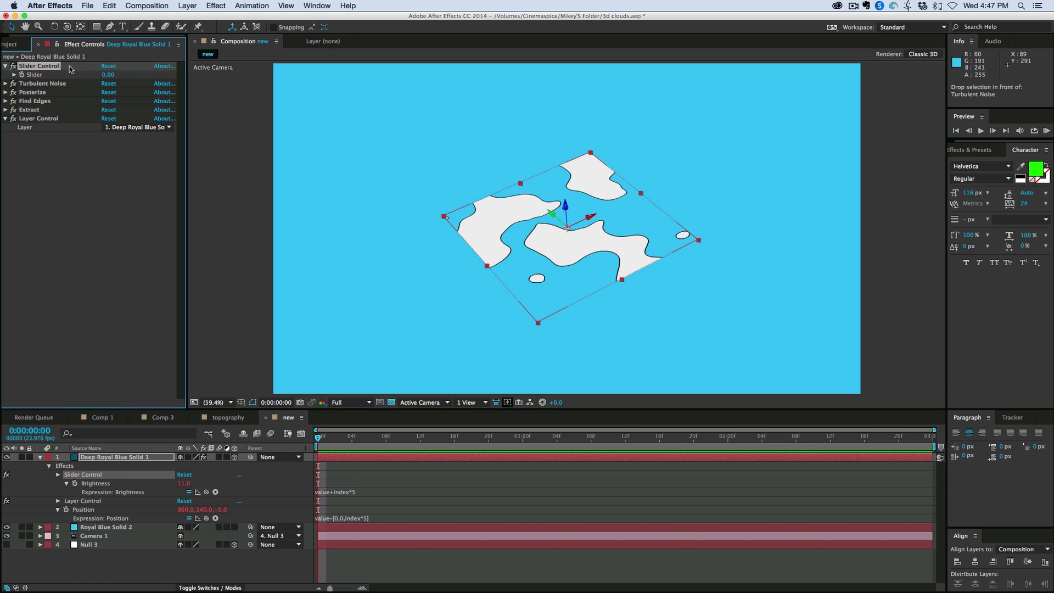
pyautogui.press('Return')
pyautogui.write('h')
pyautogui.press('Return')
# Duplicate the height slider twice, naming the copies slope and position.
pyautogui.hotkey('ctrl', 'd')
pyautogui.press('Return')
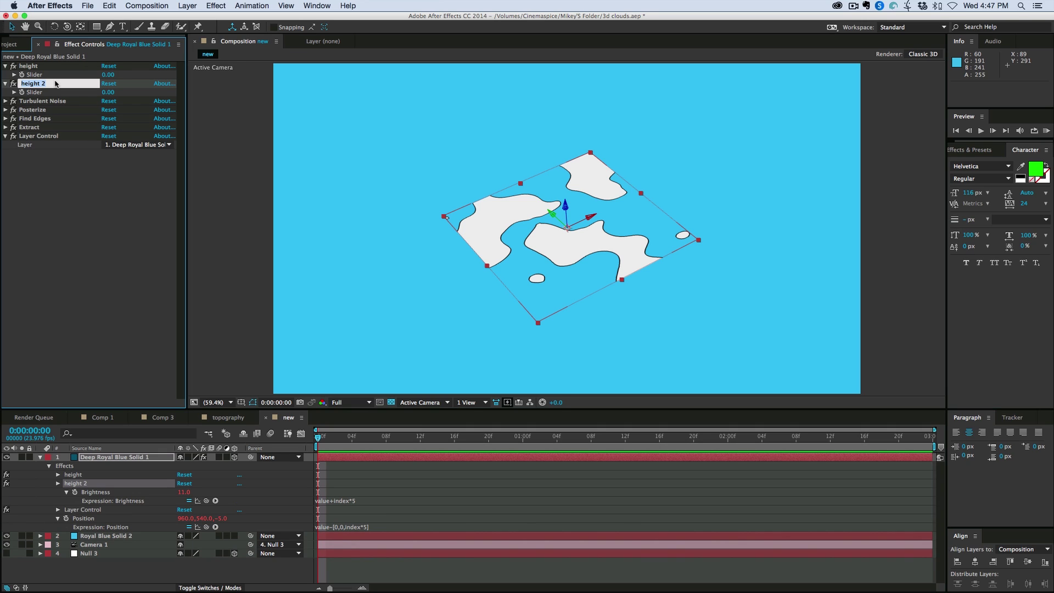
pyautogui.write('slope')
pyautogui.press('Return')
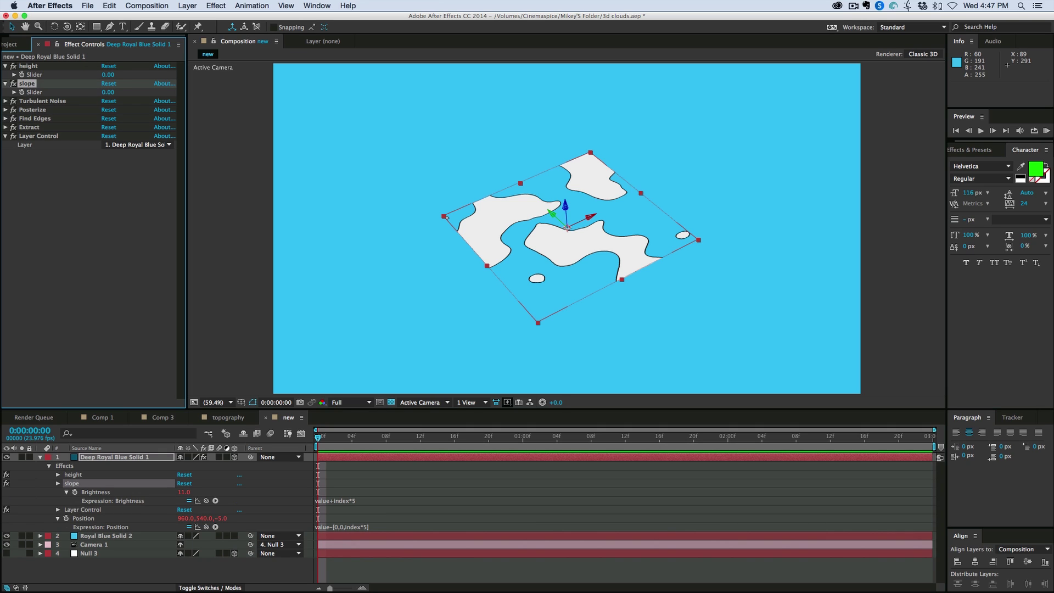
pyautogui.press('super+d')
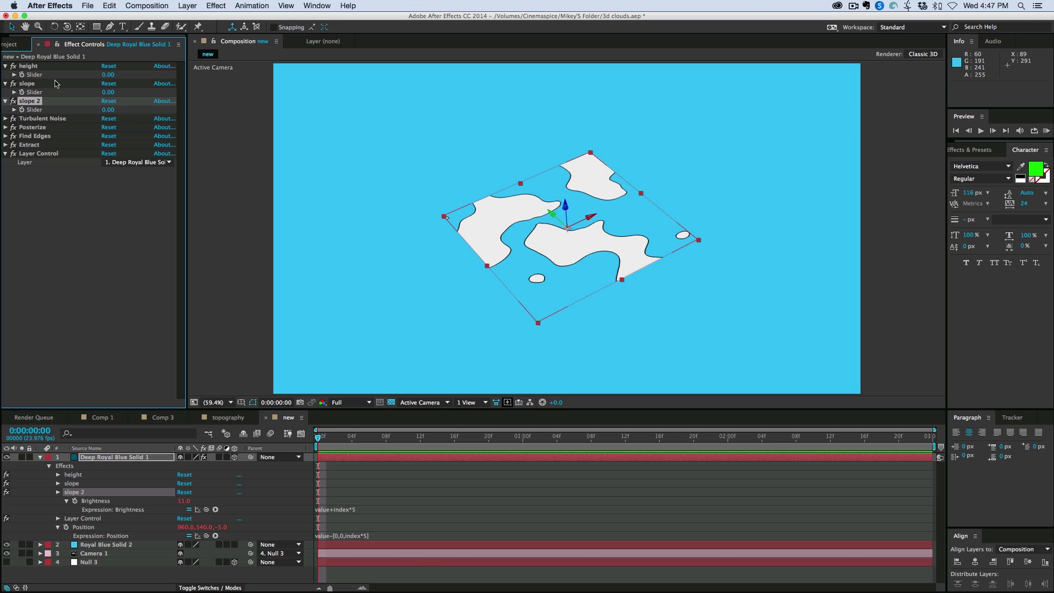
pyautogui.press('Return')
pyautogui.write('poso')
pyautogui.press('Return')
# Set the height slider to 2 and the slope slider to 1.
pyautogui.click(109, 75)
pyautogui.write('2')
pyautogui.click(109, 94)
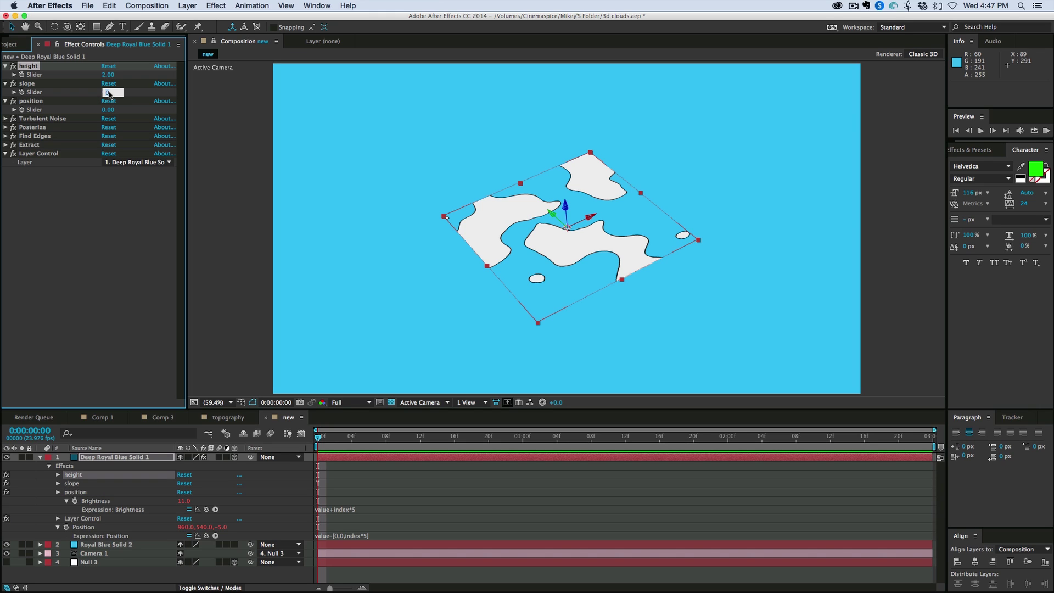
pyautogui.write('1')
pyautogui.press('Return')
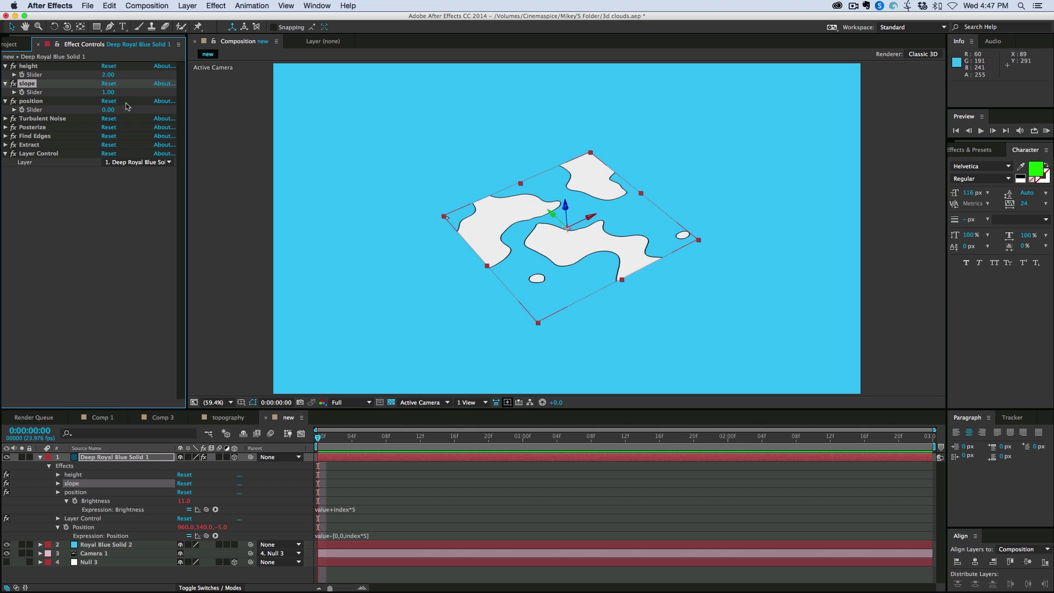
# Make Brightness read value+index*effect("Layer Control")("Layer").effect("height")("Slider").
pyautogui.click(369, 509)
pyautogui.click(360, 510)
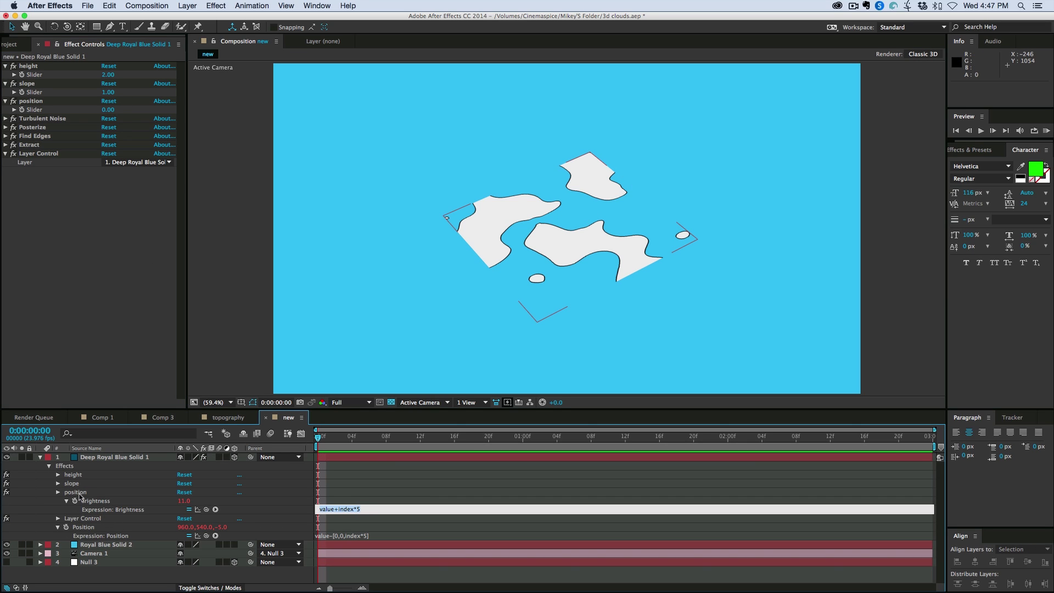
pyautogui.click(98, 459)
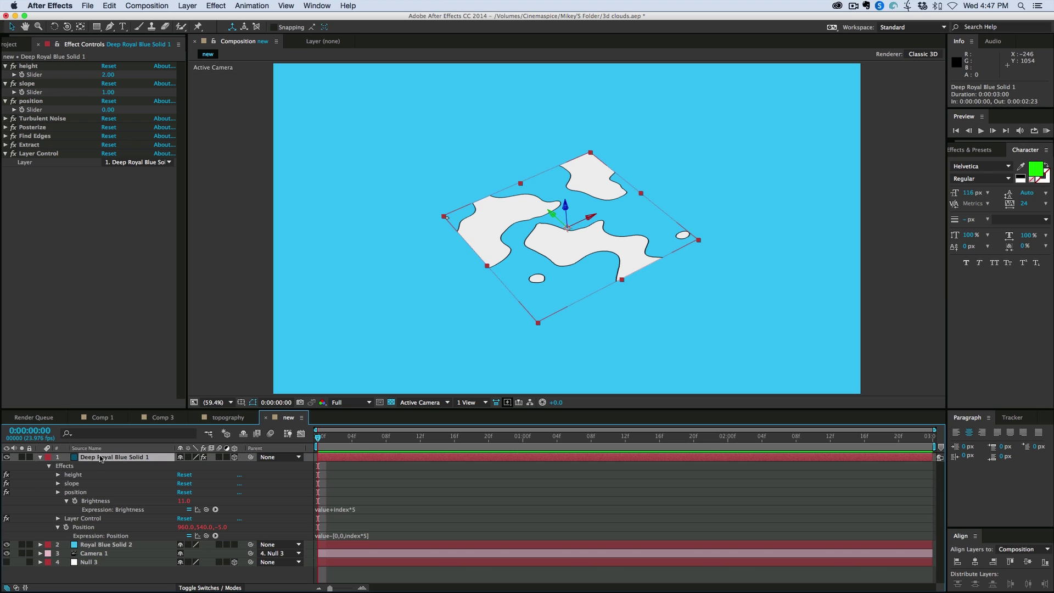
pyautogui.click(387, 509)
pyautogui.click(370, 510)
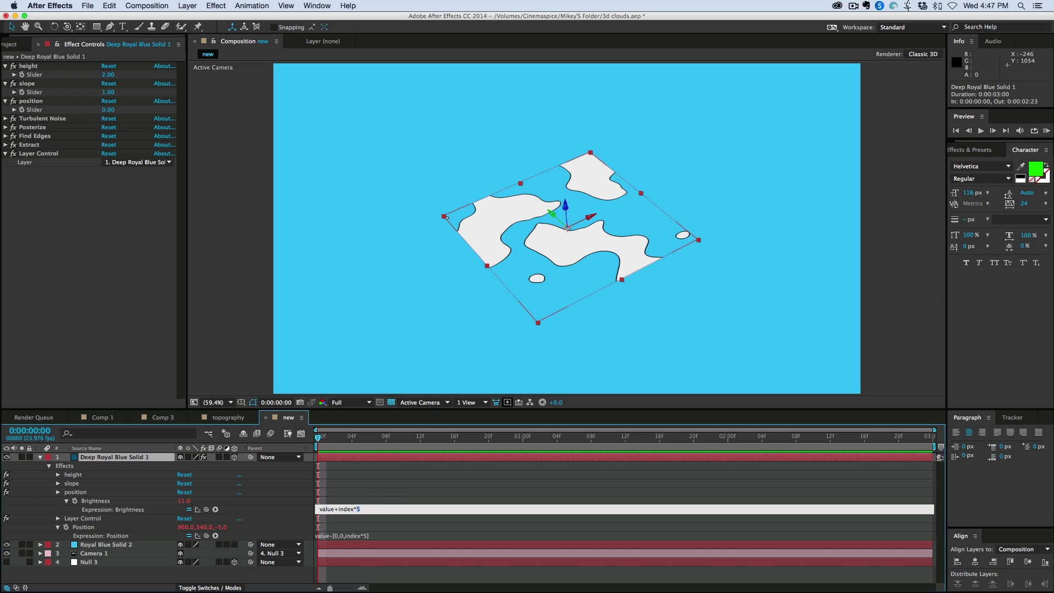
pyautogui.moveTo(207, 509); pyautogui.dragTo(34, 75)
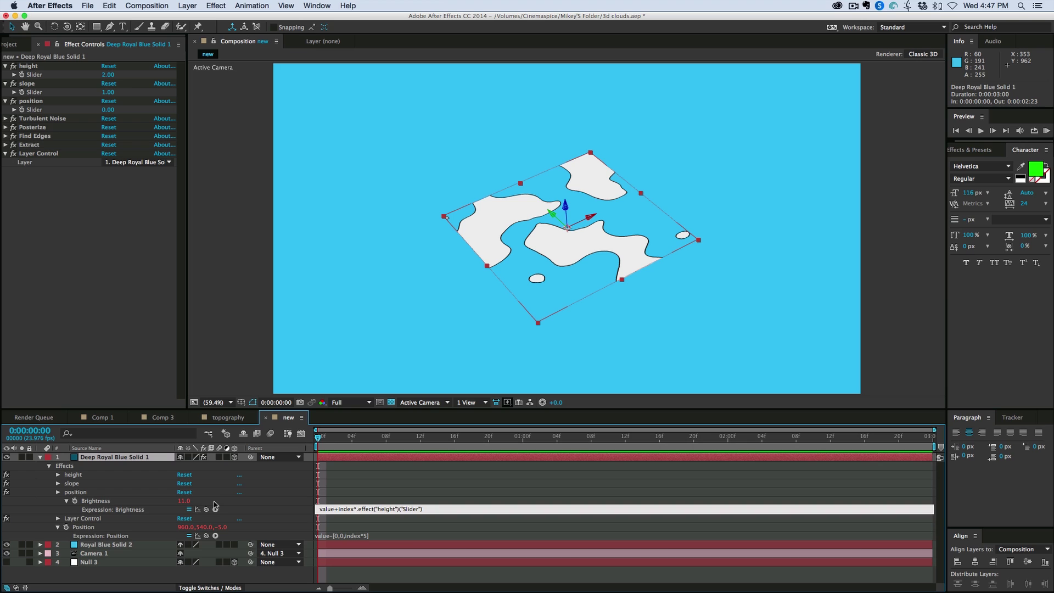
pyautogui.moveTo(207, 510); pyautogui.dragTo(32, 165)
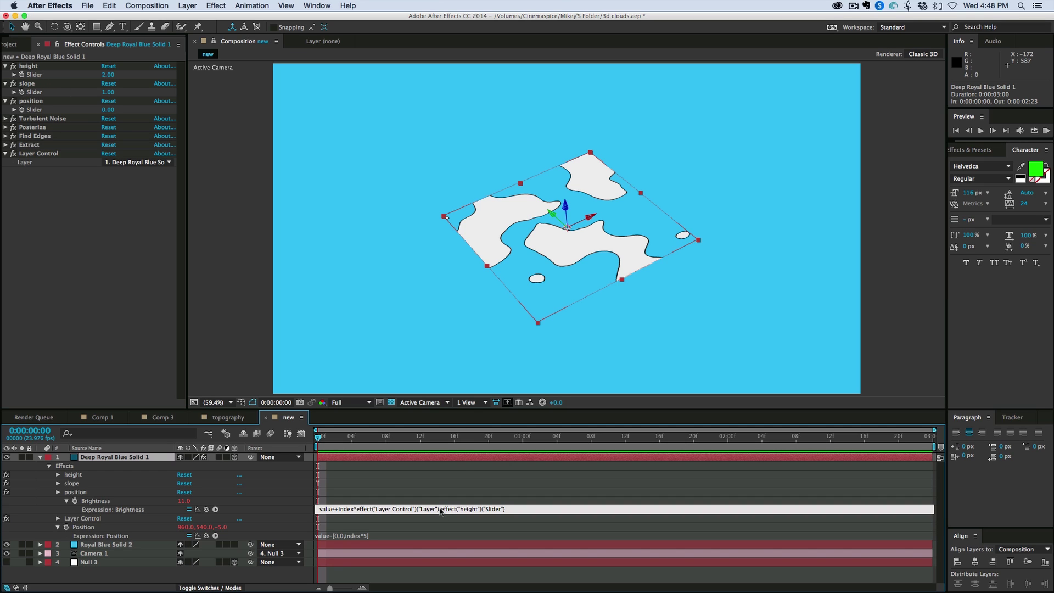
pyautogui.moveTo(441, 510); pyautogui.dragTo(360, 510)
pyautogui.moveTo(361, 510); pyautogui.dragTo(359, 511)
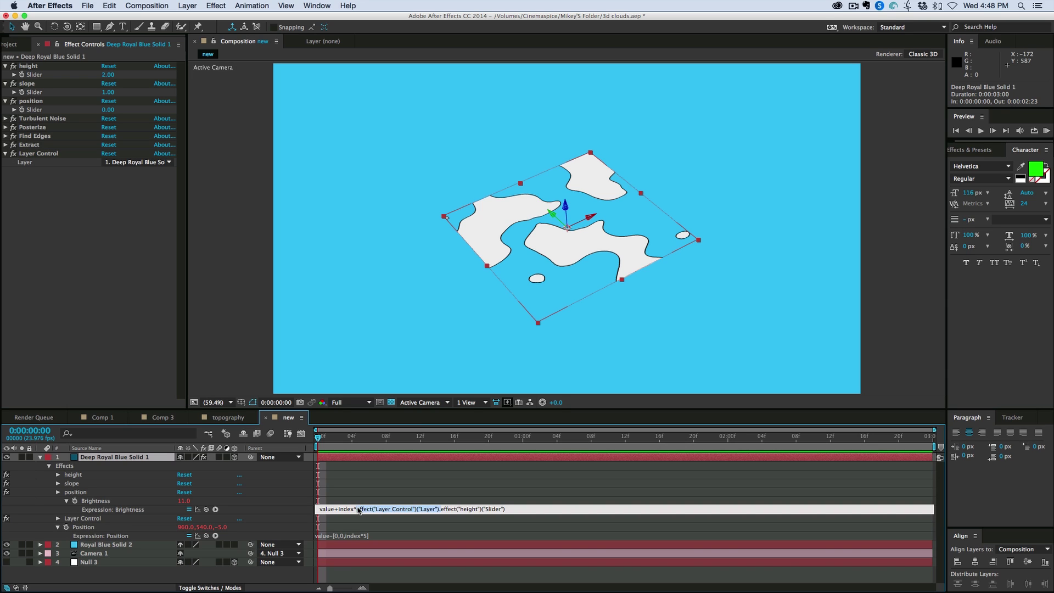
# Replace the height slider reference in the Brightness expression with the slope slider.
pyautogui.click(385, 498)
pyautogui.click(377, 536)
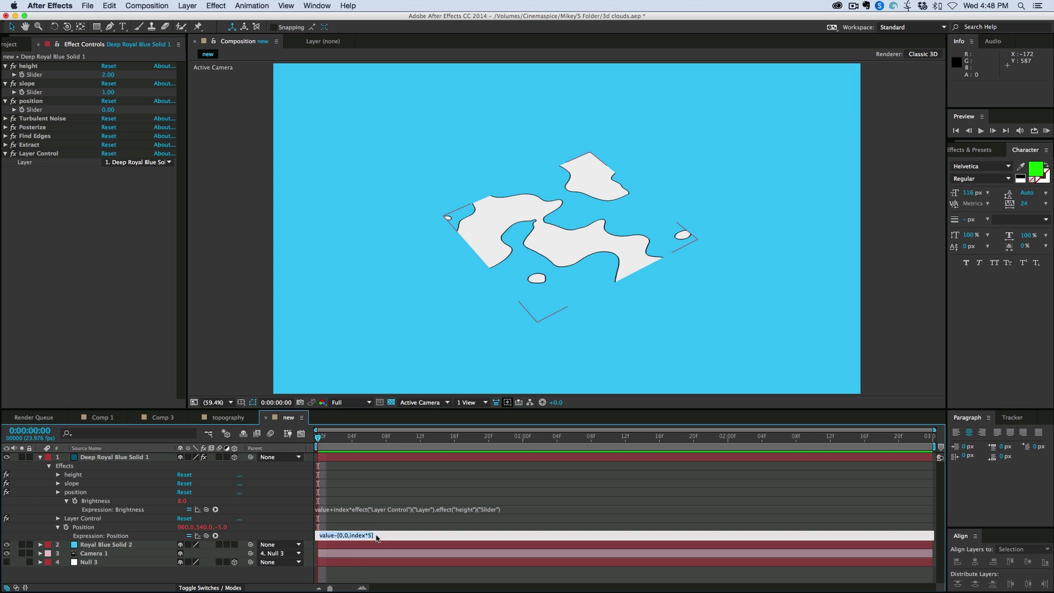
pyautogui.click(384, 535)
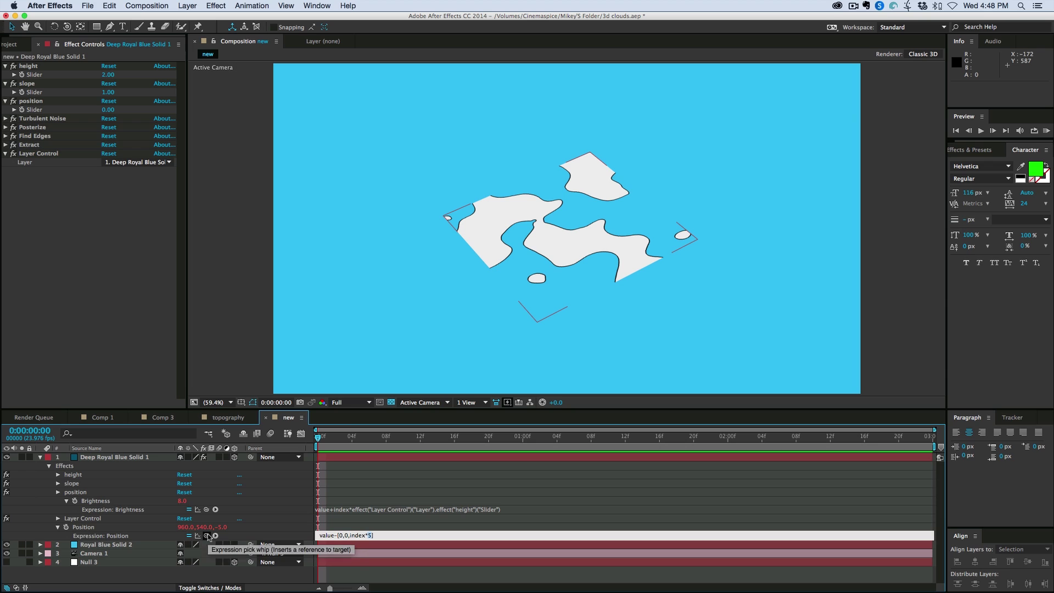
pyautogui.moveTo(209, 537); pyautogui.dragTo(50, 95)
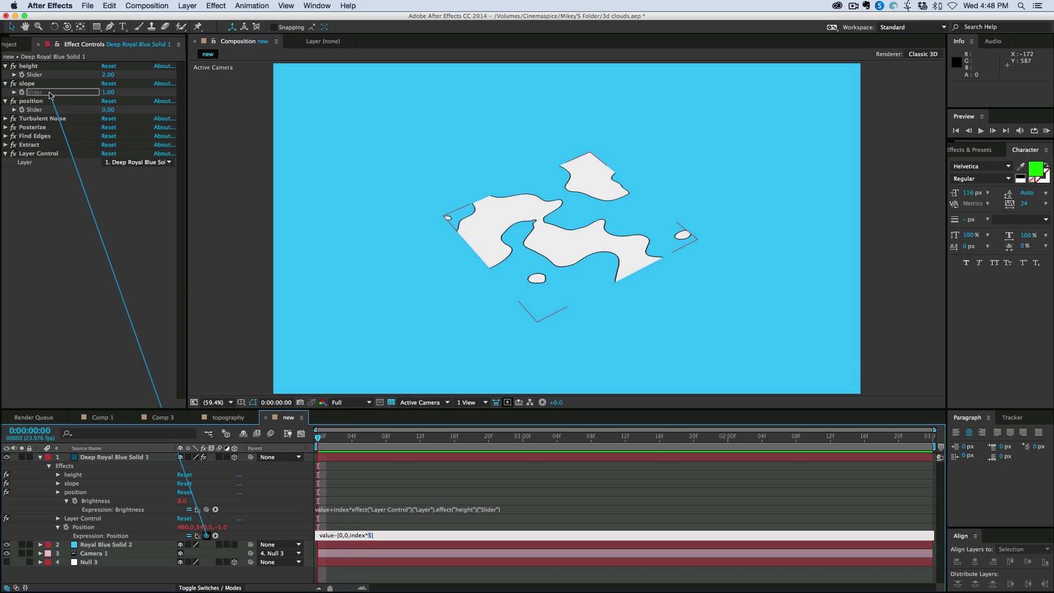
pyautogui.moveTo(49, 94); pyautogui.dragTo(208, 536)
pyautogui.click(466, 516)
pyautogui.click(504, 510)
pyautogui.moveTo(504, 511); pyautogui.dragTo(442, 511)
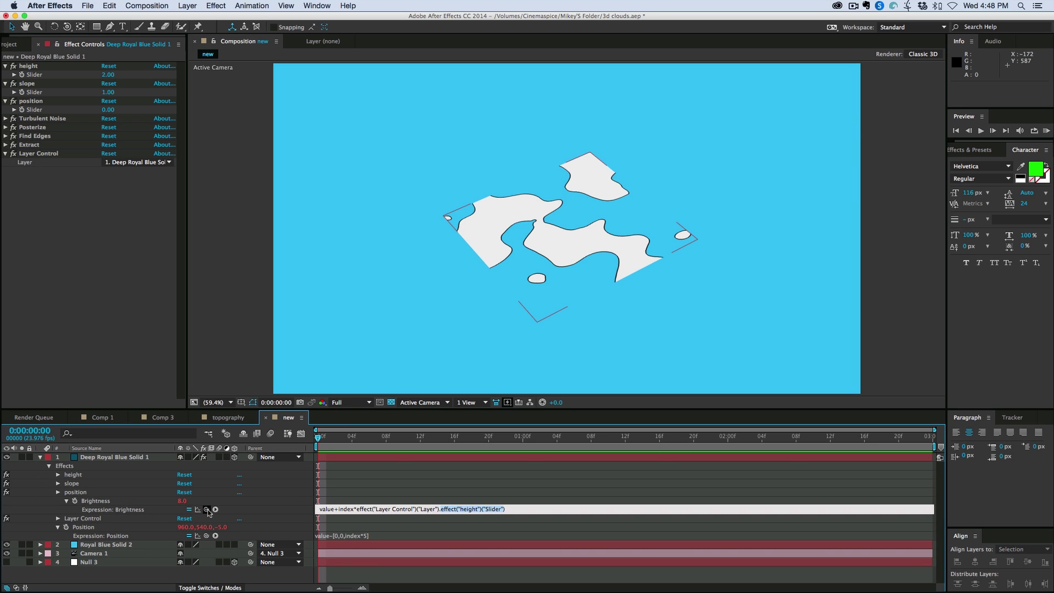
pyautogui.moveTo(207, 510); pyautogui.dragTo(43, 92)
pyautogui.click(383, 535)
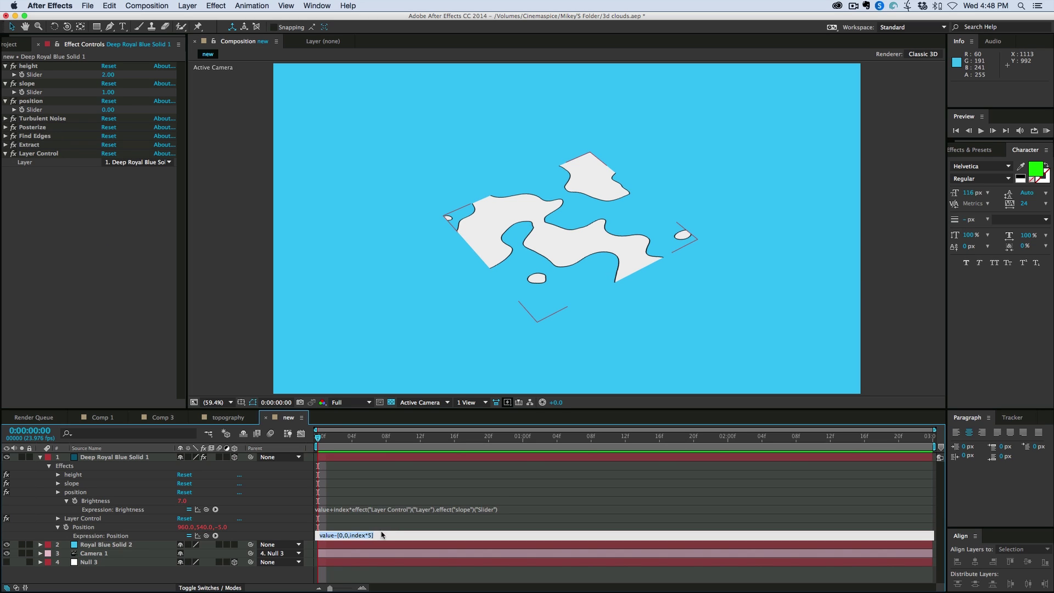
# Make Position's depth offset index*effect("Layer Control")("Layer").effect("height")("Slider").
pyautogui.click(369, 536)
pyautogui.moveTo(206, 535); pyautogui.dragTo(40, 76)
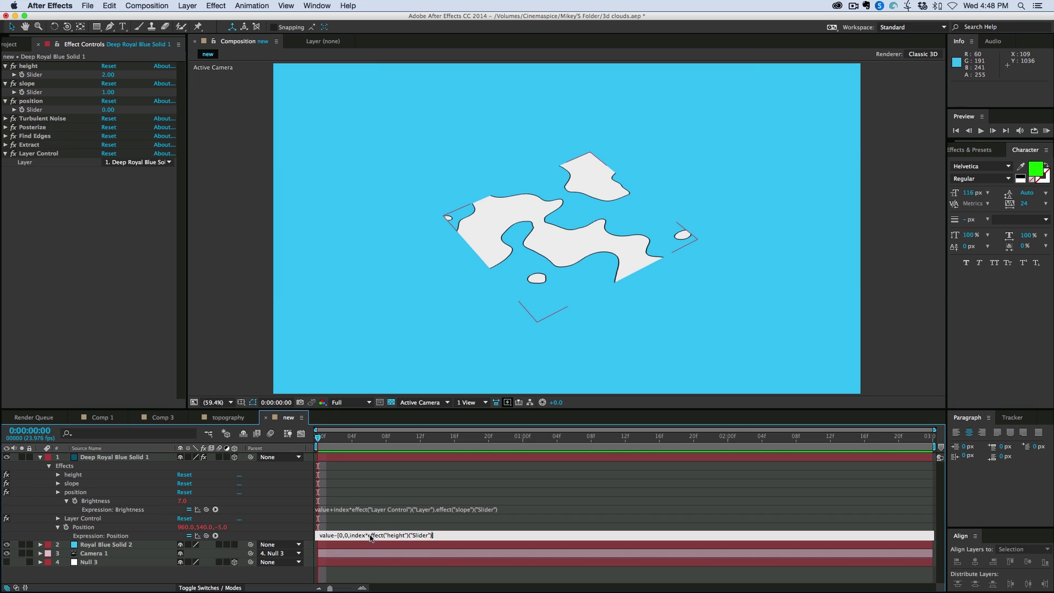
pyautogui.write('effect("Layer Control")("Layer").')
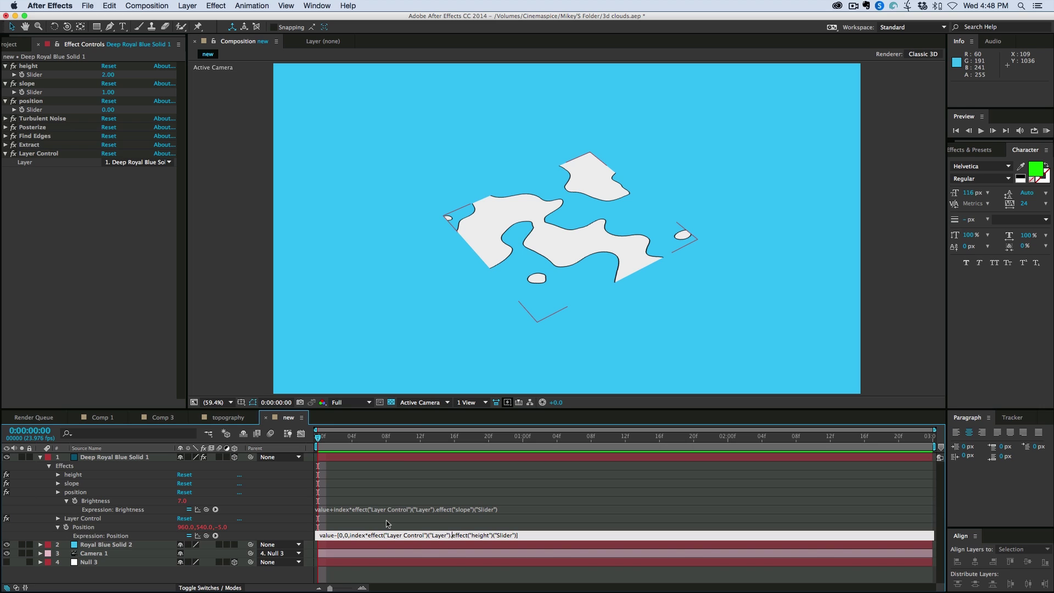
pyautogui.press('KP_Enter')
# Append +effect("Layer Control")("Layer").effect("position")("Slider") to the Brightness expression.
pyautogui.click(40, 457)
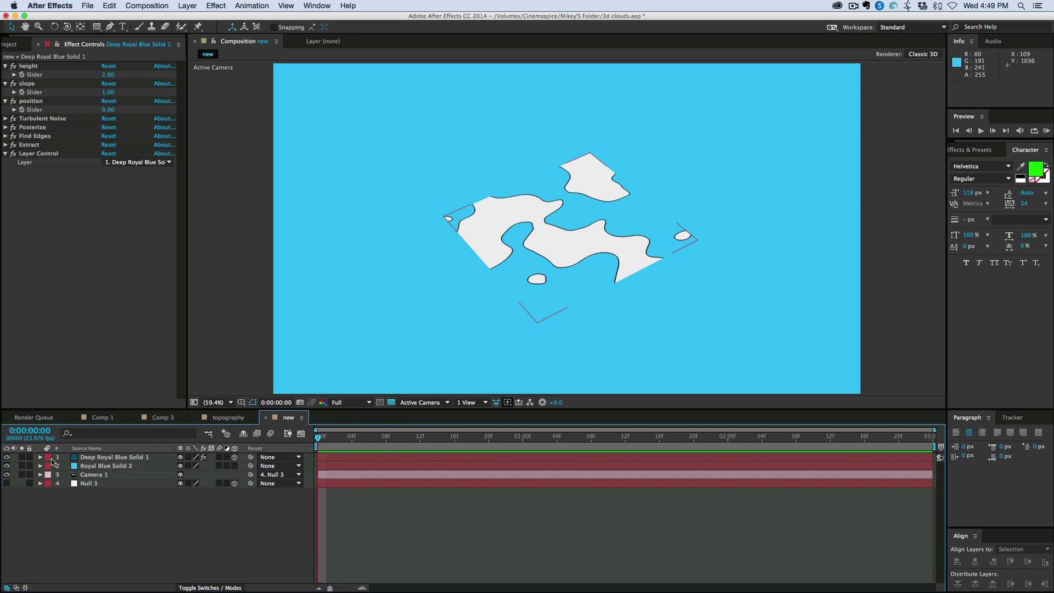
pyautogui.click(40, 457)
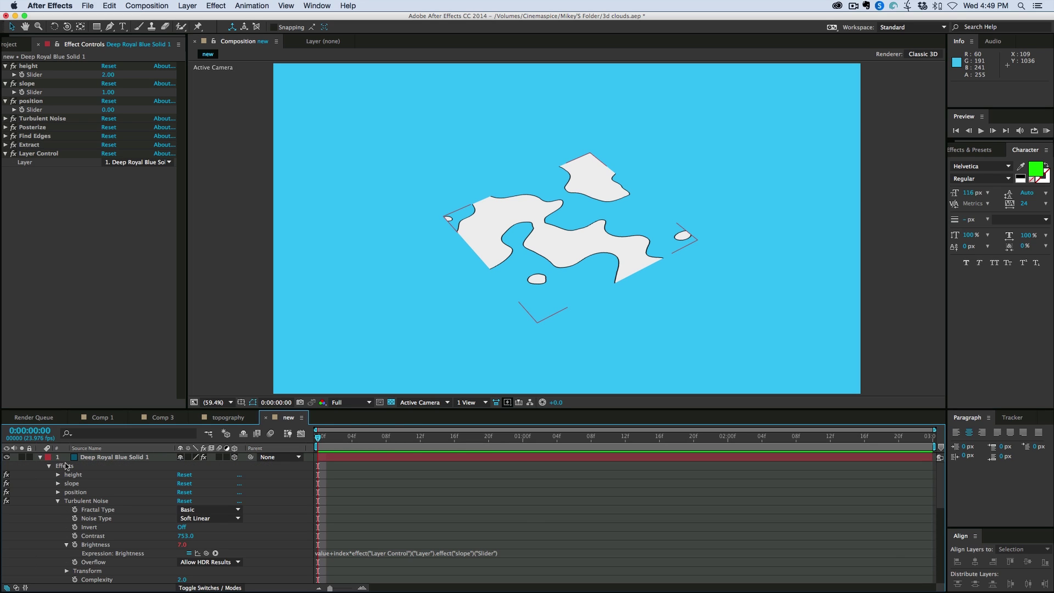
pyautogui.click(57, 501)
pyautogui.click(57, 500)
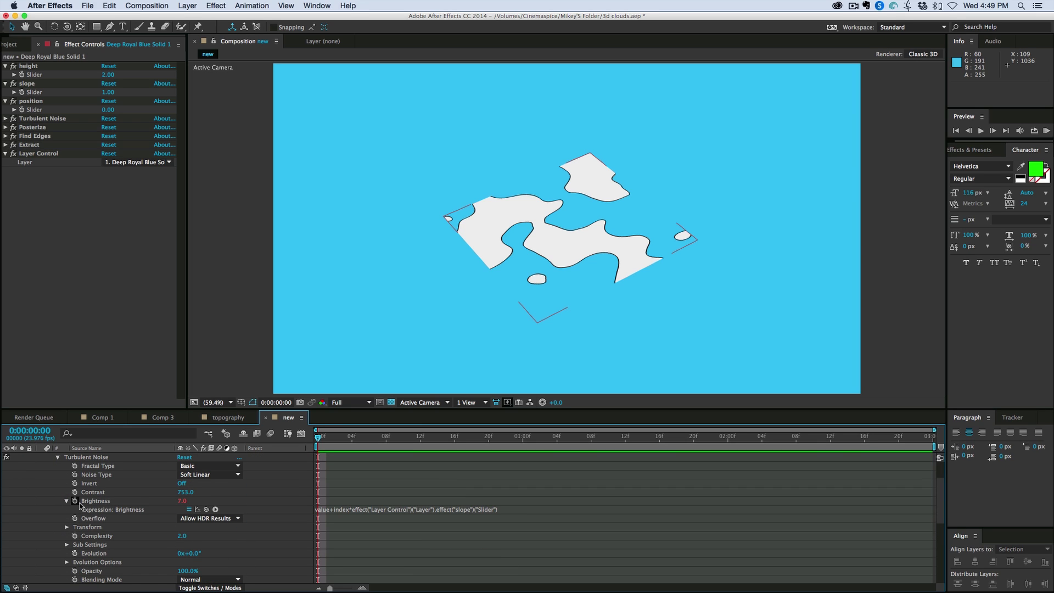
pyautogui.click(543, 509)
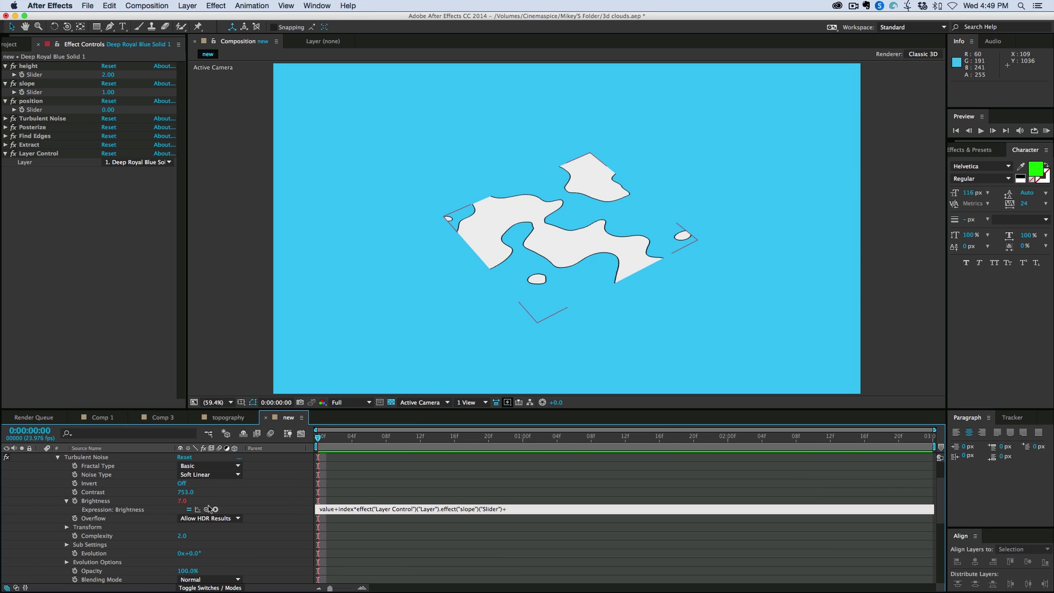
pyautogui.moveTo(207, 509); pyautogui.dragTo(34, 110)
pyautogui.click(515, 482)
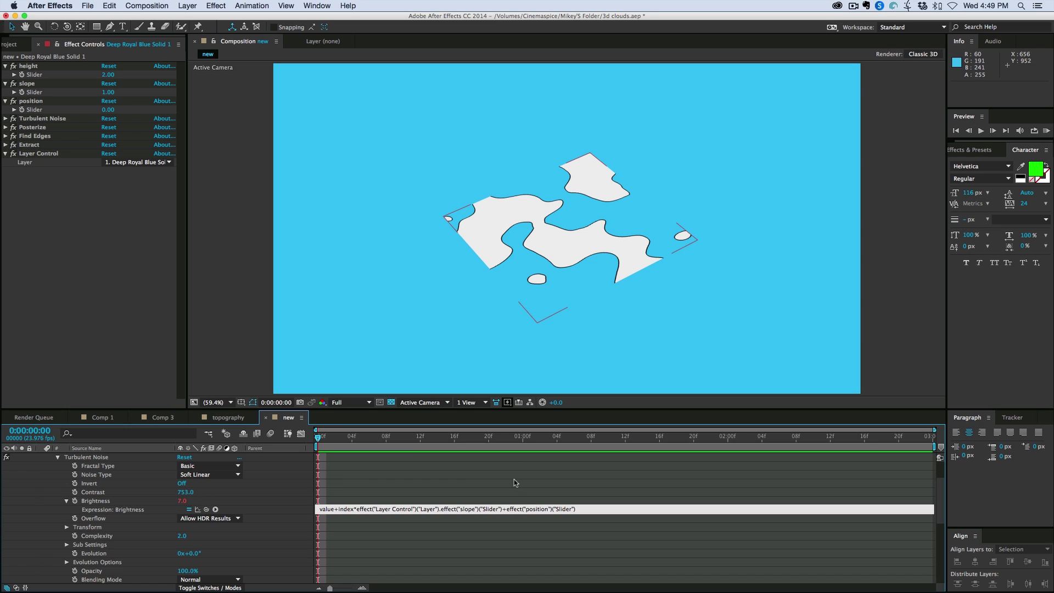
pyautogui.click(508, 509)
pyautogui.write('effect("Layer Control")("Layer").')
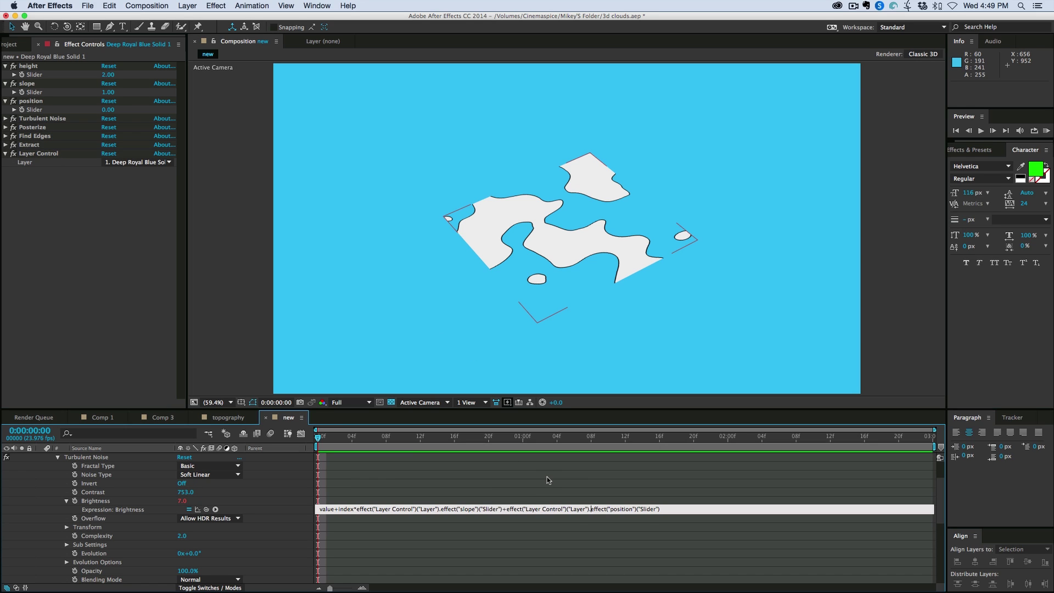
pyautogui.click(548, 477)
pyautogui.scroll(3, 122, 506)
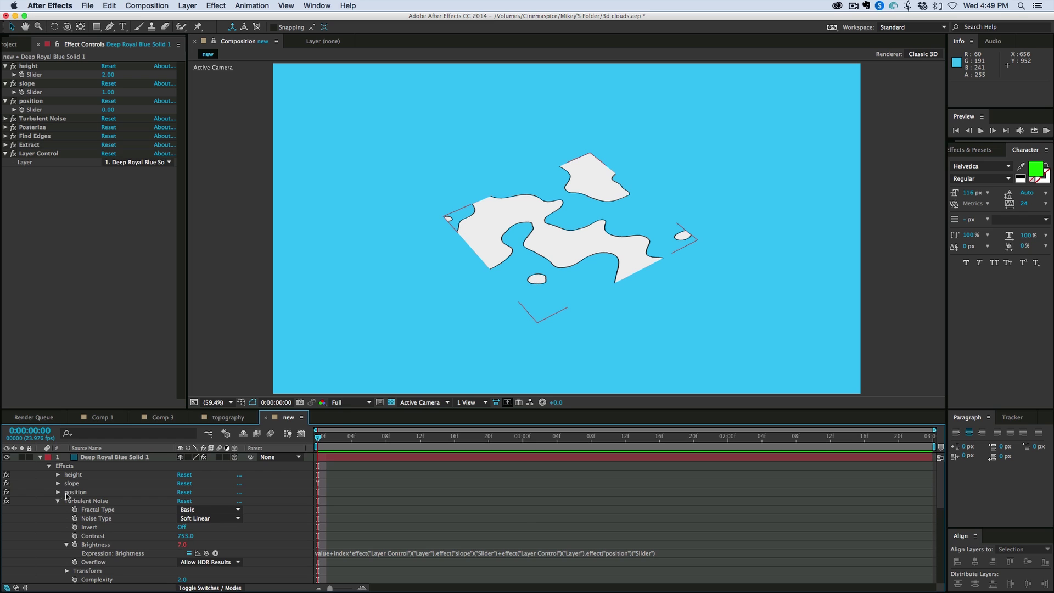
pyautogui.click(57, 501)
pyautogui.click(40, 457)
# Duplicate Deep Royal Blue Solid 1, then duplicate groups of copies until 41 layers are stacked.
pyautogui.click(102, 459)
pyautogui.press('super+d')
pyautogui.press('super+d')
pyautogui.press('super+d')
pyautogui.press('super+d')
pyautogui.press('super+d')
pyautogui.press('super+d')
pyautogui.press('super+d')
pyautogui.press('super+d')
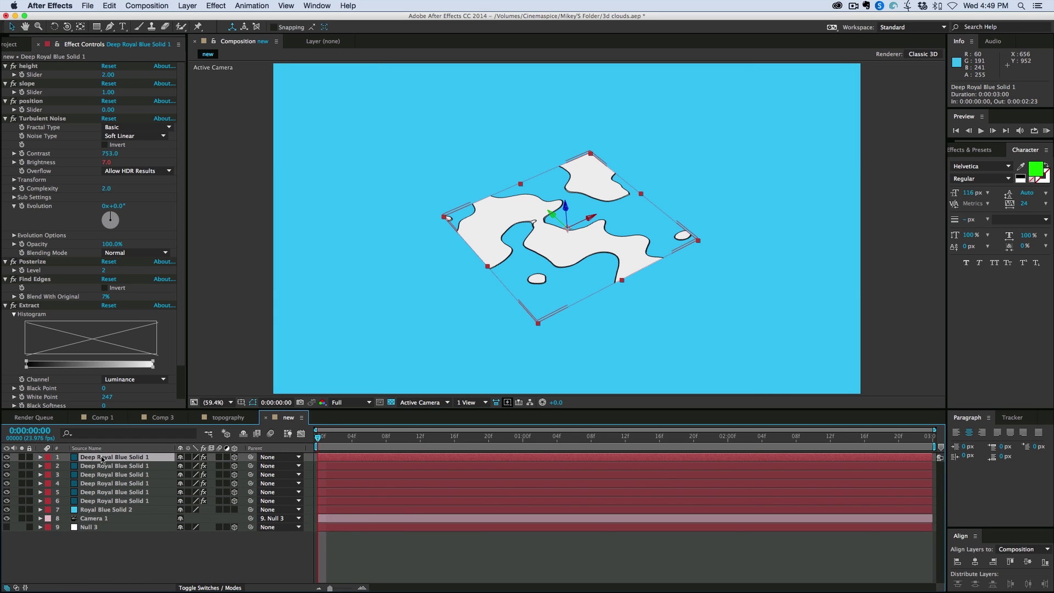
pyautogui.press('super+d')
pyautogui.press('super+d')
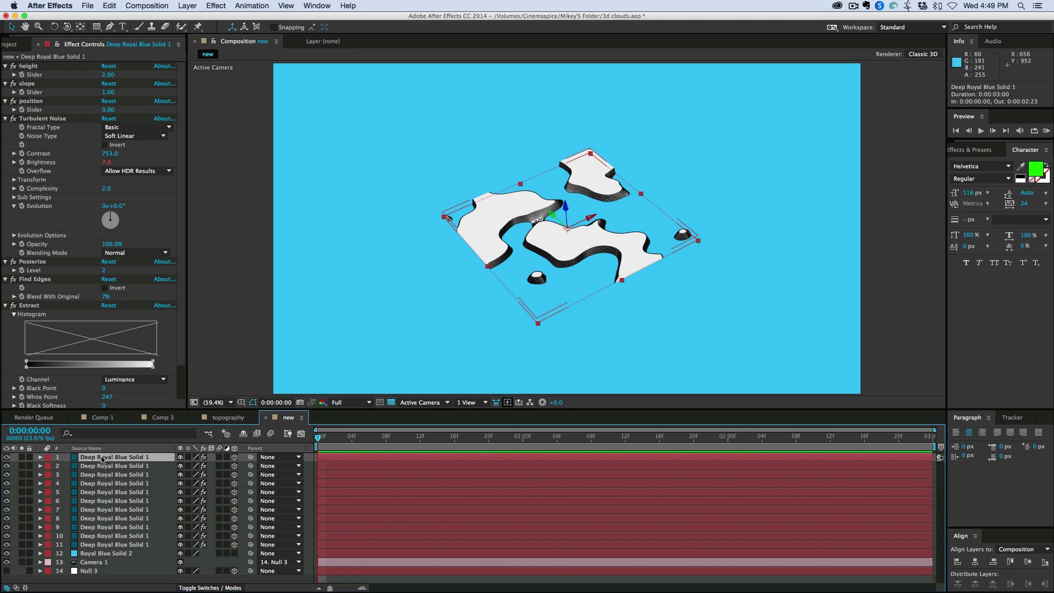
pyautogui.keyDown('shift'); pyautogui.click(109, 536); pyautogui.keyUp('shift')
pyautogui.press('super+d')
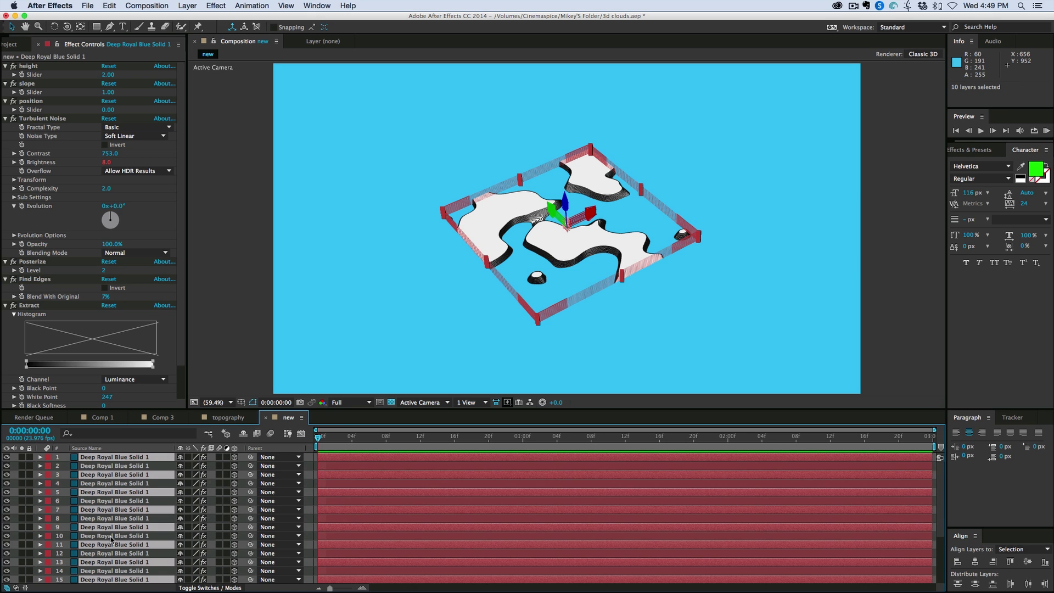
pyautogui.press('super+d')
pyautogui.press('super+d')
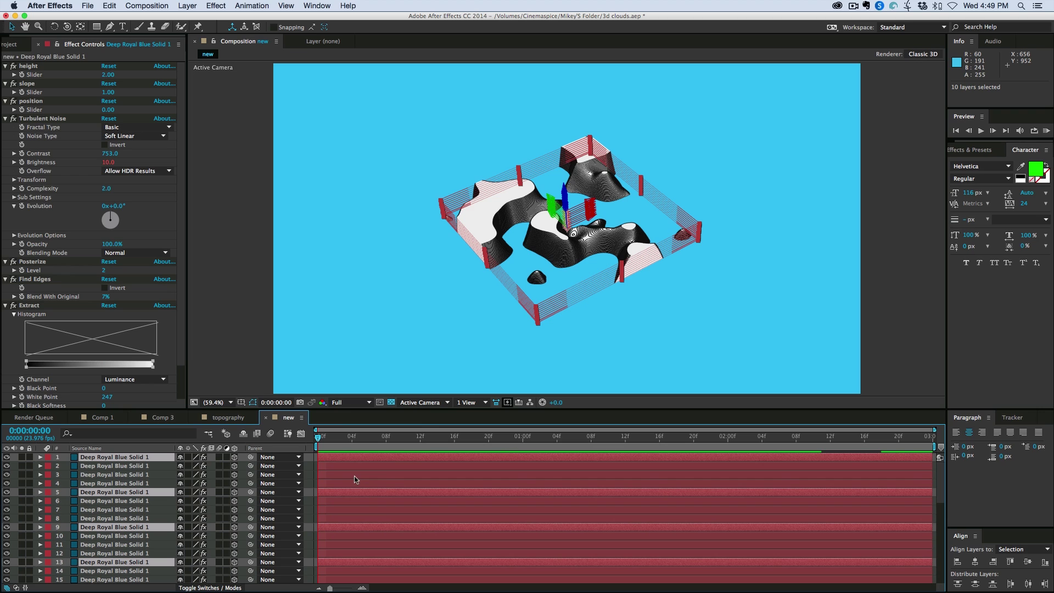
pyautogui.press('Delete')
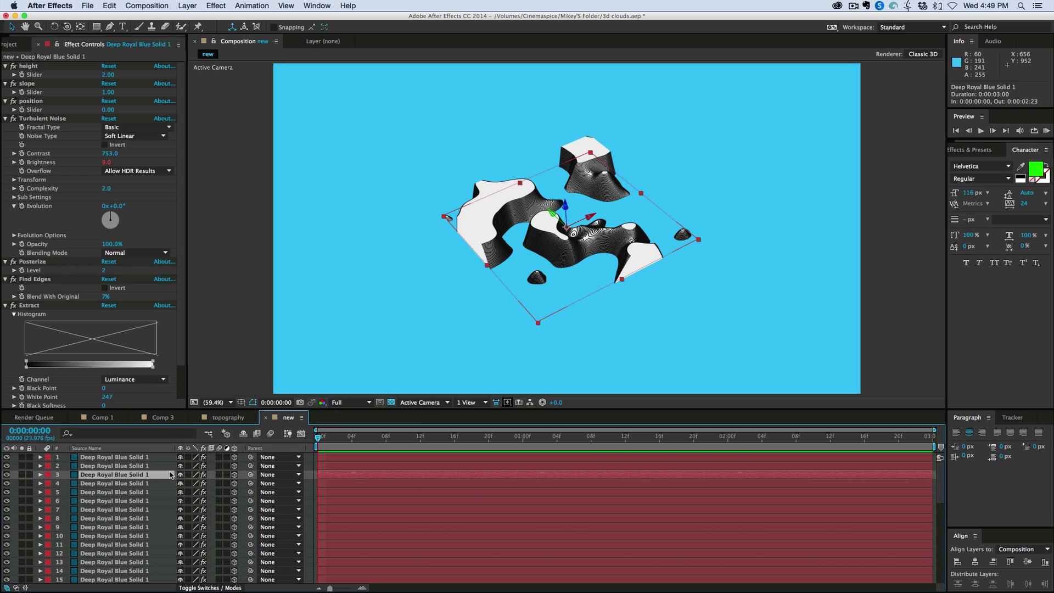
# Lock Effect Controls on layer 41 and raise the height slider to 4.
pyautogui.scroll(-4, 168, 483)
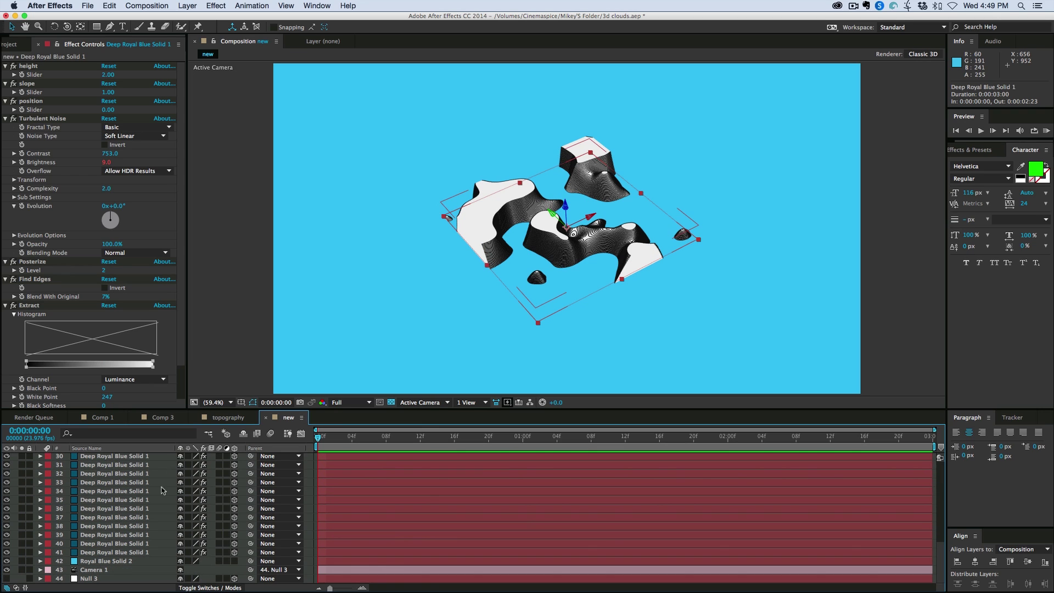
pyautogui.click(116, 552)
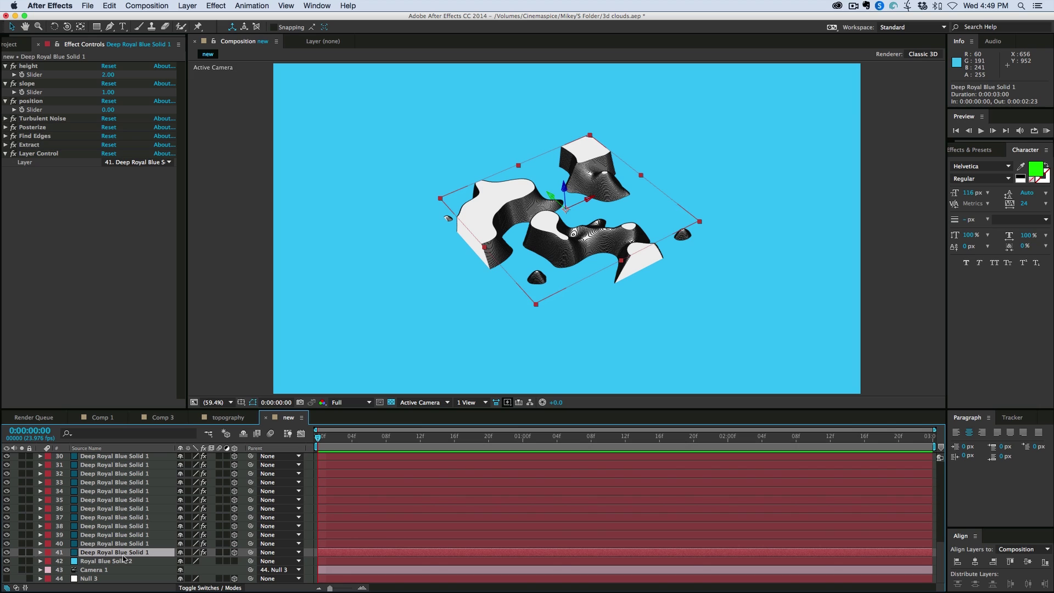
pyautogui.click(58, 46)
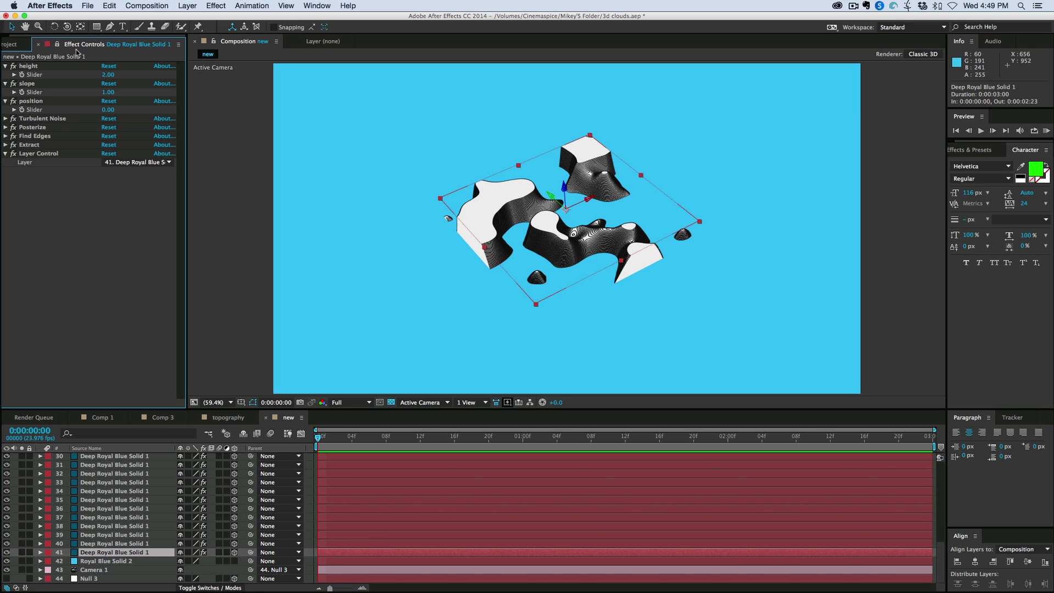
pyautogui.moveTo(110, 77); pyautogui.dragTo(125, 78)
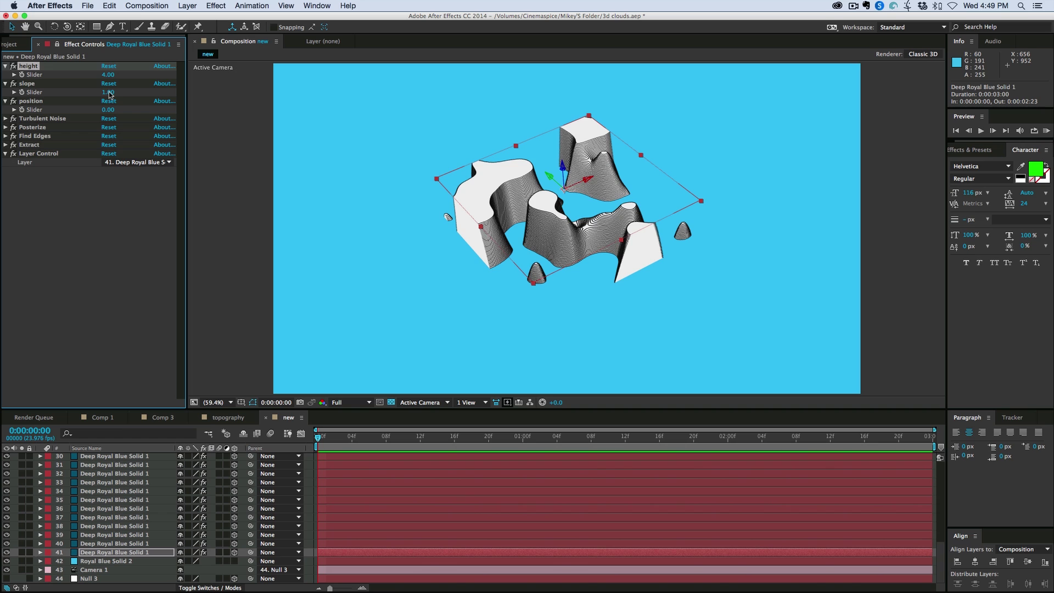
# Set the slope slider to 5 and the position slider to -38.
pyautogui.moveTo(110, 95); pyautogui.dragTo(112, 95)
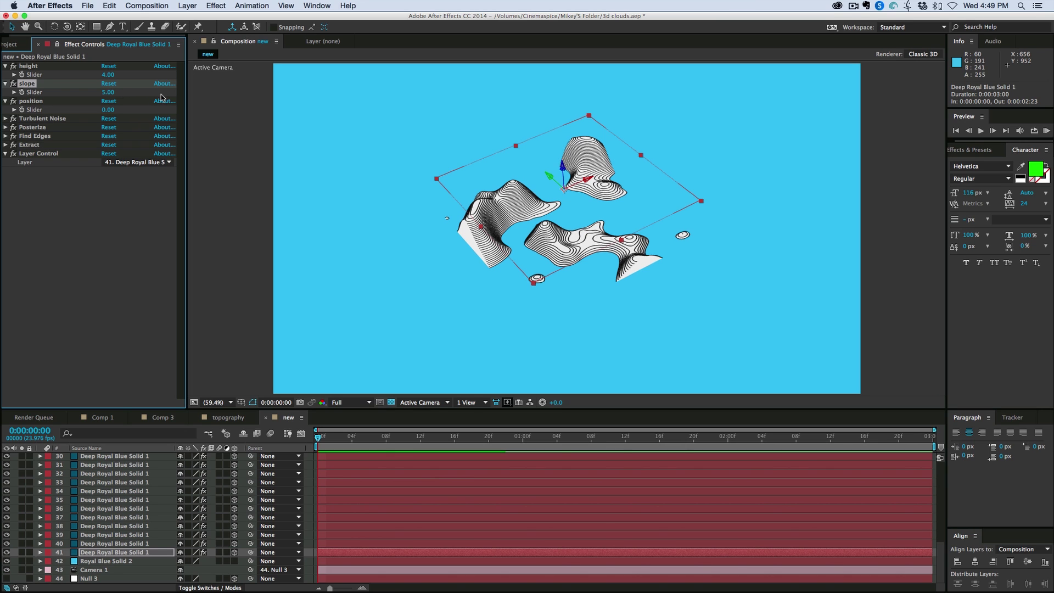
pyautogui.click(112, 92)
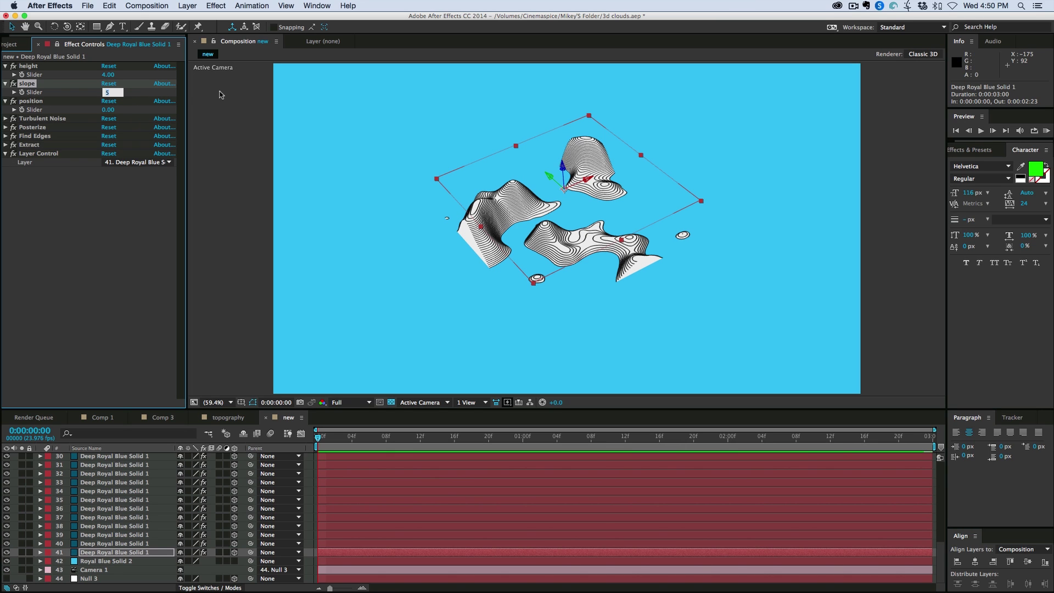
pyautogui.write('1')
pyautogui.press('Return')
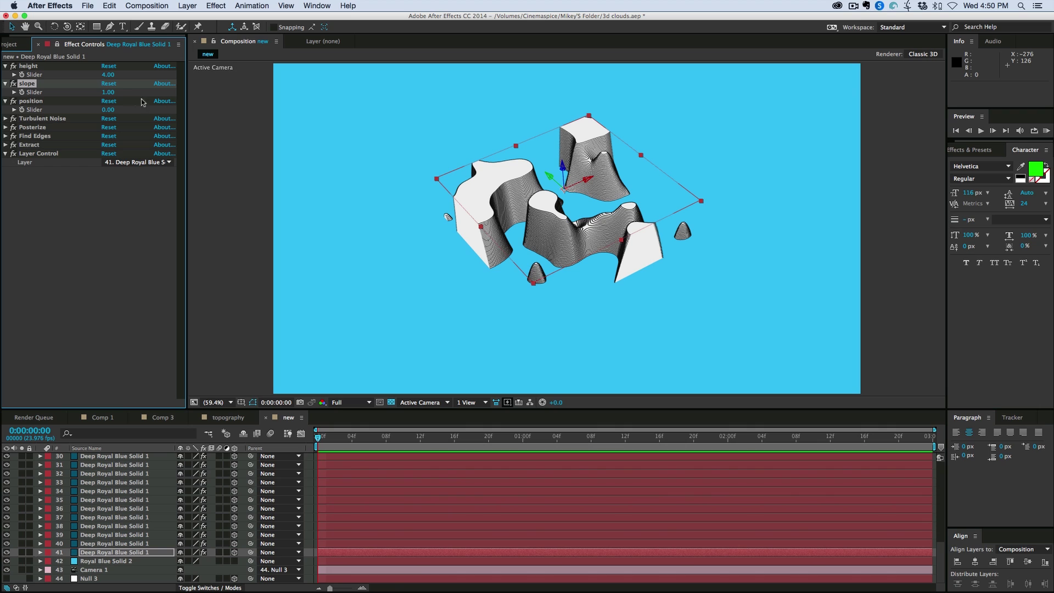
pyautogui.click(111, 94)
pyautogui.press('Return')
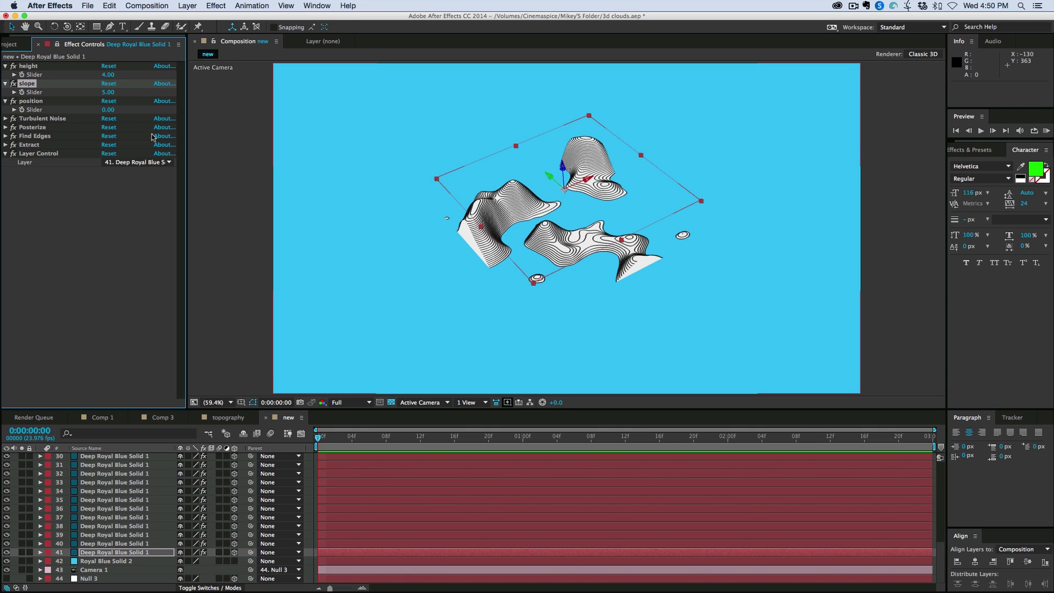
pyautogui.moveTo(109, 109); pyautogui.dragTo(74, 115)
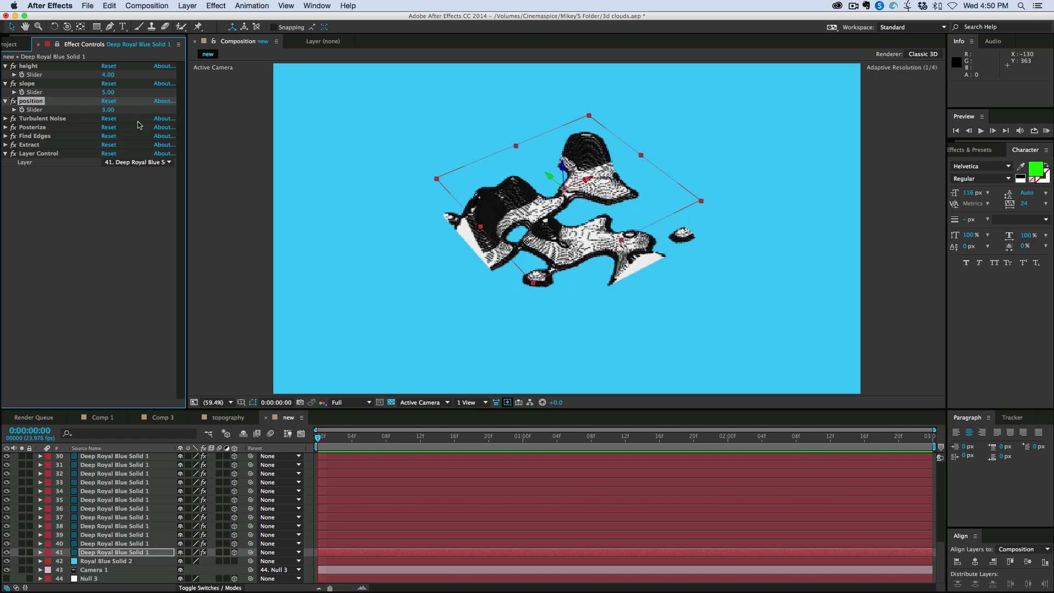
pyautogui.moveTo(108, 109); pyautogui.dragTo(71, 110)
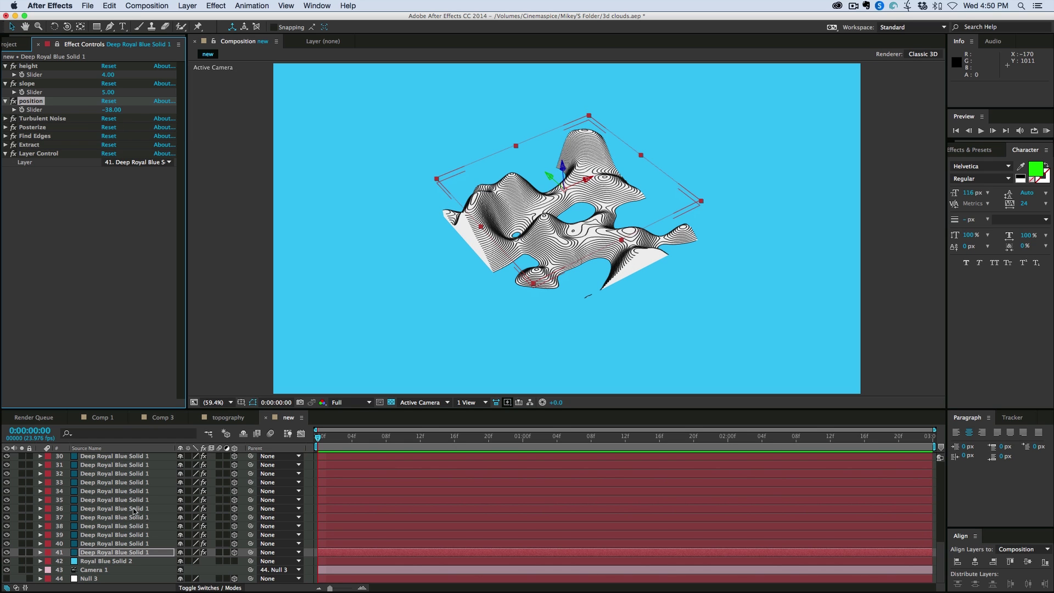
pyautogui.click(131, 544)
# Delete the 40 duplicate layers and expand Turbulent Noise on Deep Royal Blue Solid 1.
pyautogui.scroll(10, 126, 522)
pyautogui.keyDown('shift'); pyautogui.click(121, 460); pyautogui.keyUp('shift')
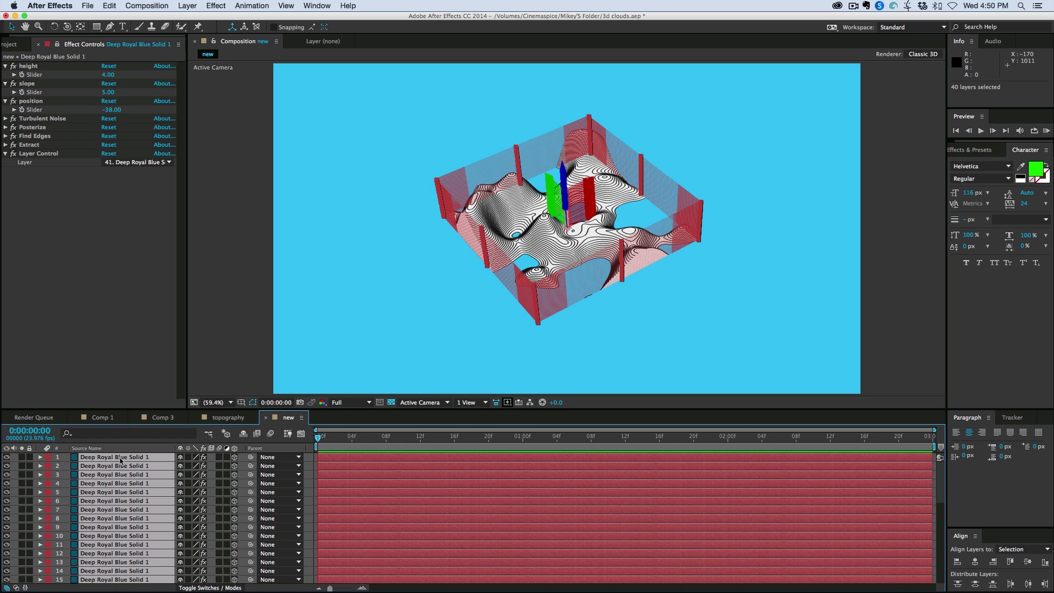
pyautogui.press('Delete')
pyautogui.click(112, 458)
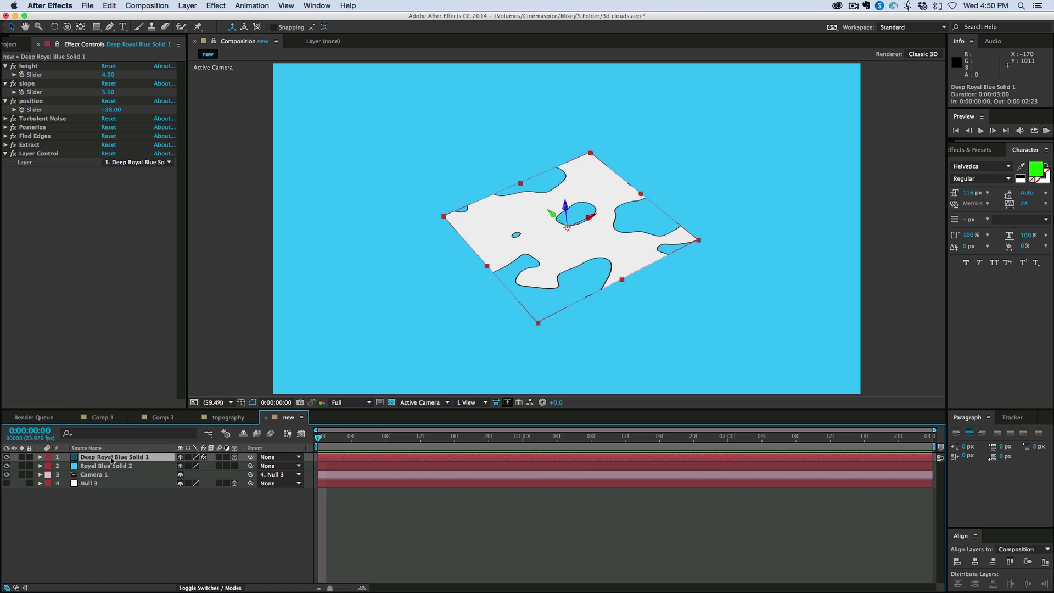
pyautogui.click(40, 457)
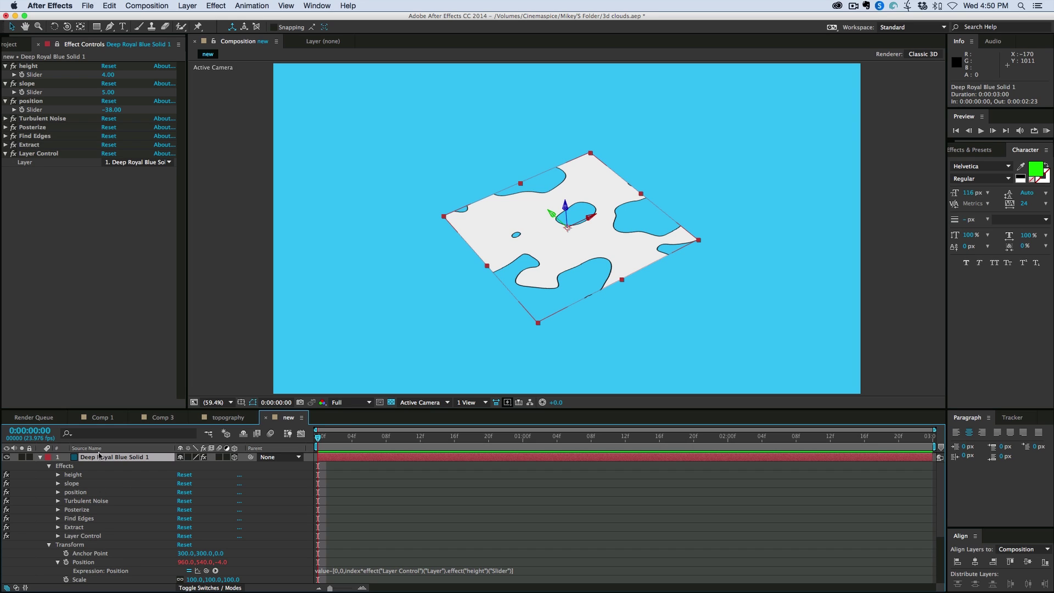
pyautogui.click(58, 501)
pyautogui.scroll(-2, 82, 494)
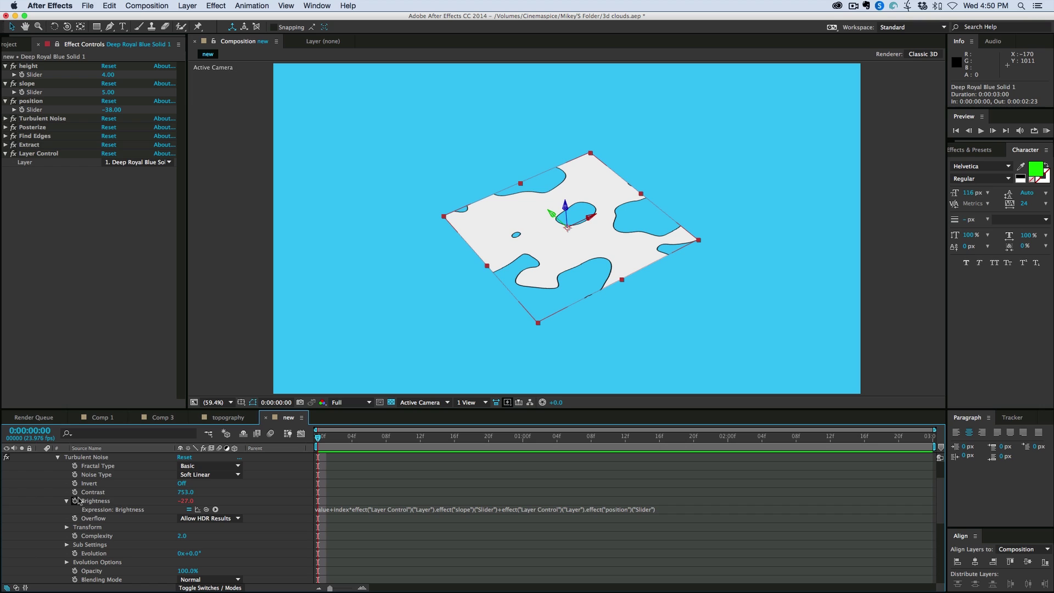
# Prefix the Contrast, Rotation and Scale expressions with effect("Layer Control")("Layer").
pyautogui.keyDown('alt'); pyautogui.click(75, 492); pyautogui.keyUp('alt')
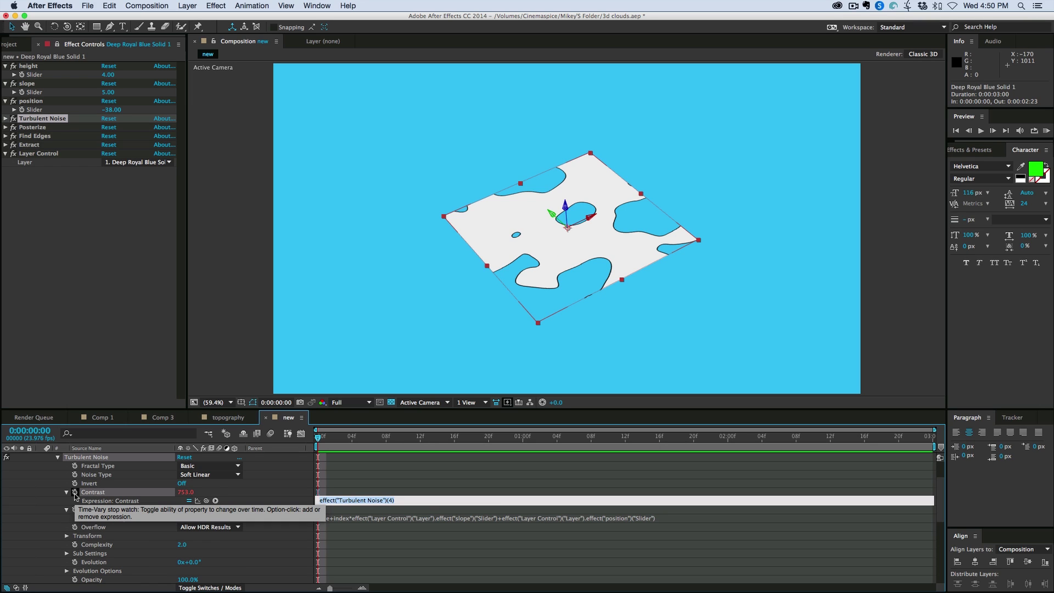
pyautogui.click(406, 504)
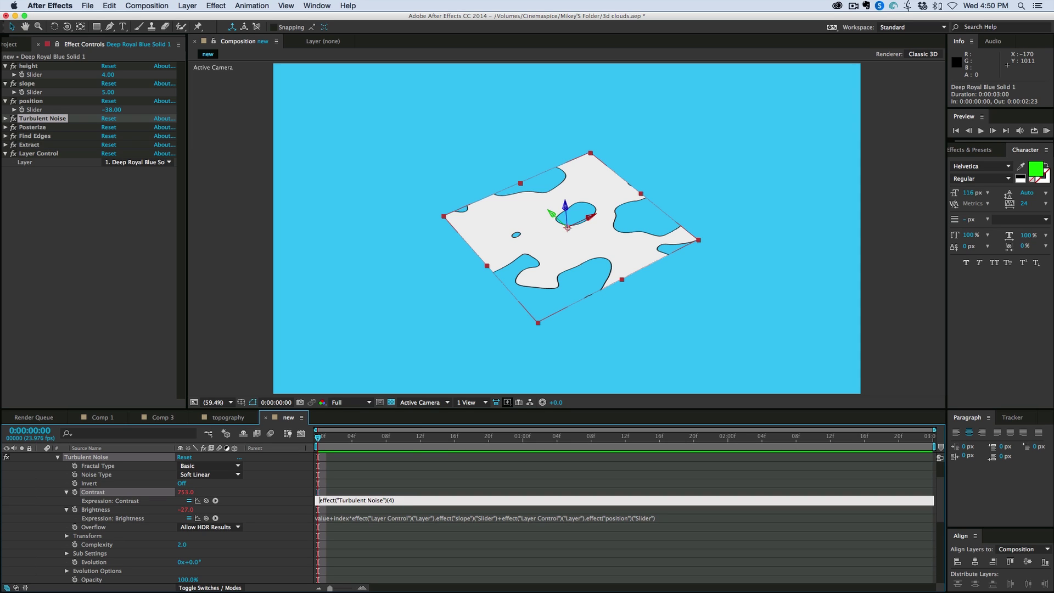
pyautogui.write('effect("Layer Control")("Layer").')
pyautogui.click(67, 536)
pyautogui.scroll(-1, 69, 540)
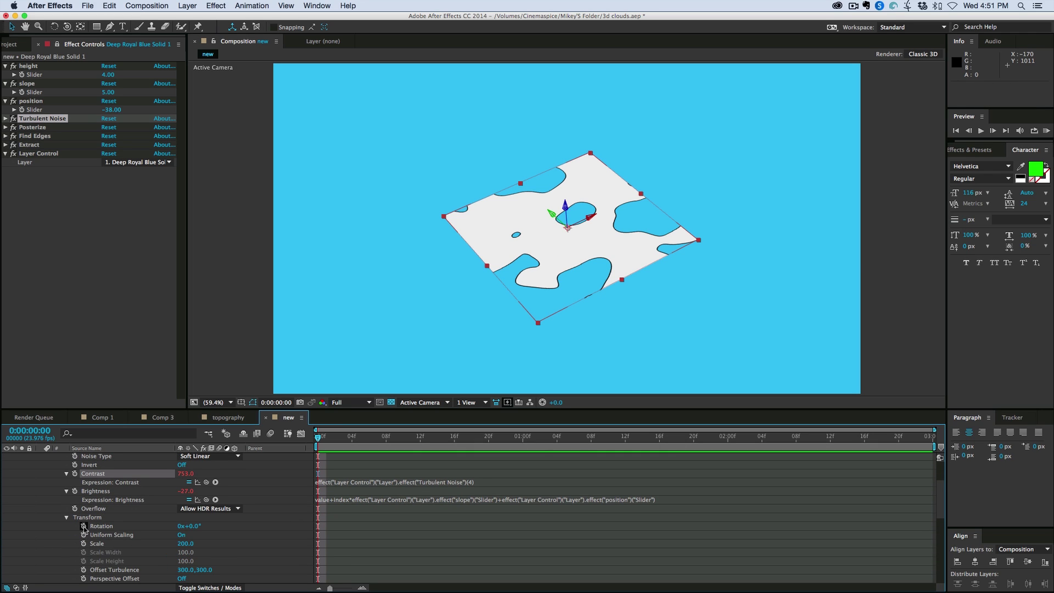
pyautogui.keyDown('alt'); pyautogui.click(83, 526); pyautogui.keyUp('alt')
pyautogui.press('Left')
pyautogui.write('effect("Layer Control")("Layer").')
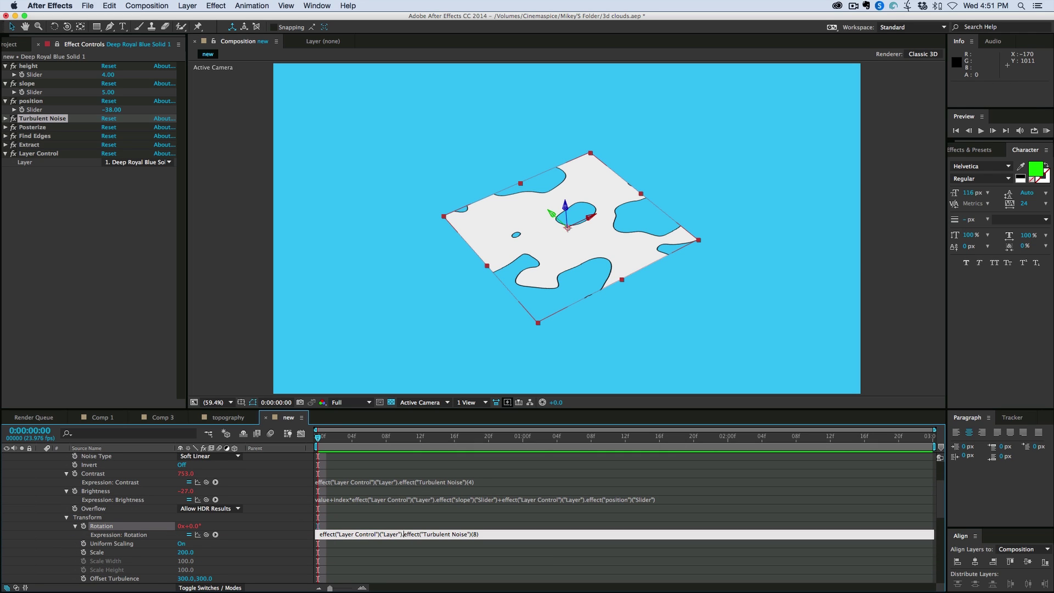
pyautogui.keyDown('alt'); pyautogui.click(84, 553); pyautogui.keyUp('alt')
pyautogui.press('Left')
pyautogui.write('effect("Layer Control")("Layer").')
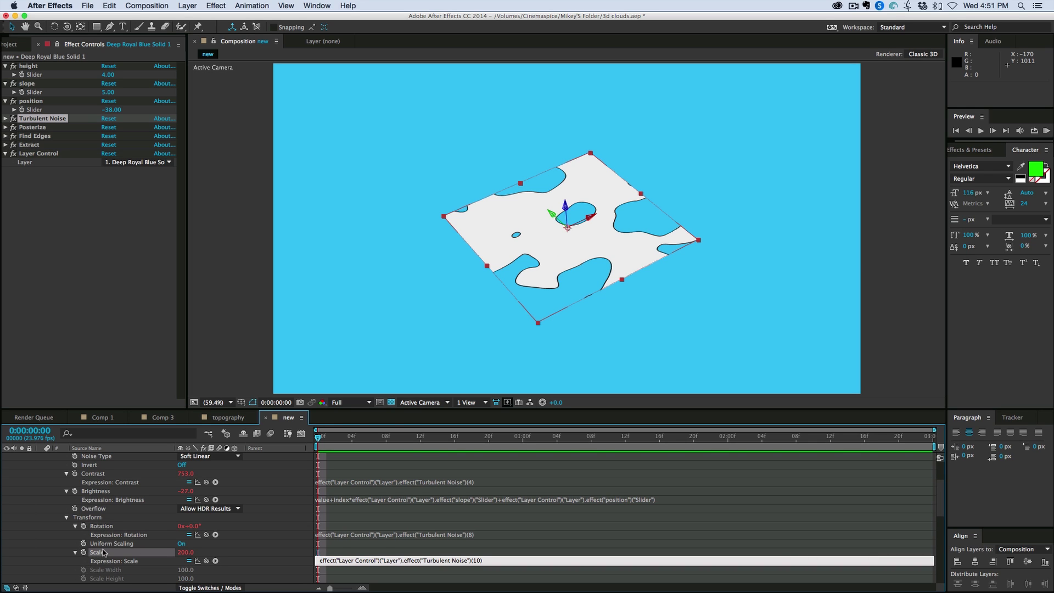
# Link noise Complexity and Evolution to the Layer Control layer's Turbulent Noise.
pyautogui.scroll(-2, 96, 532)
pyautogui.scroll(-1, 96, 532)
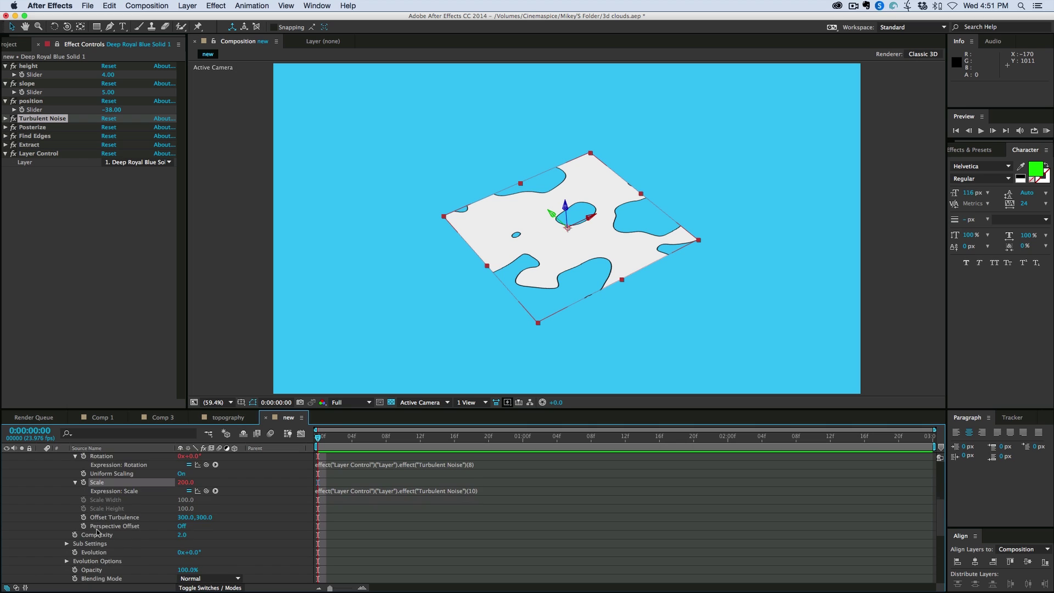
pyautogui.keyDown('alt'); pyautogui.click(75, 534); pyautogui.keyUp('alt')
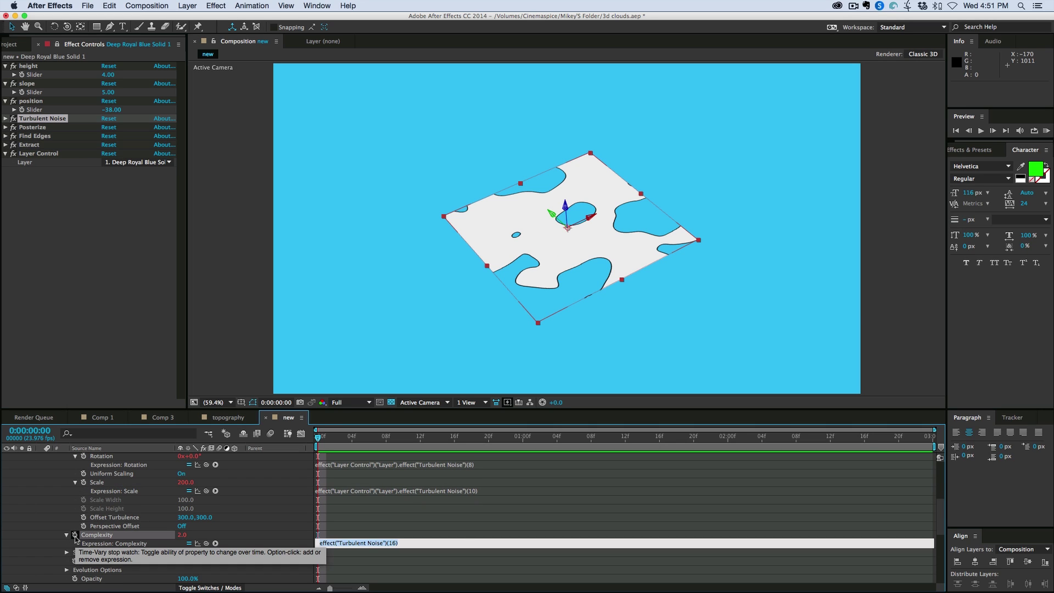
pyautogui.write('effect("Layer Control")("Layer").')
pyautogui.press('KP_Enter')
pyautogui.keyDown('alt'); pyautogui.click(74, 561); pyautogui.keyUp('alt')
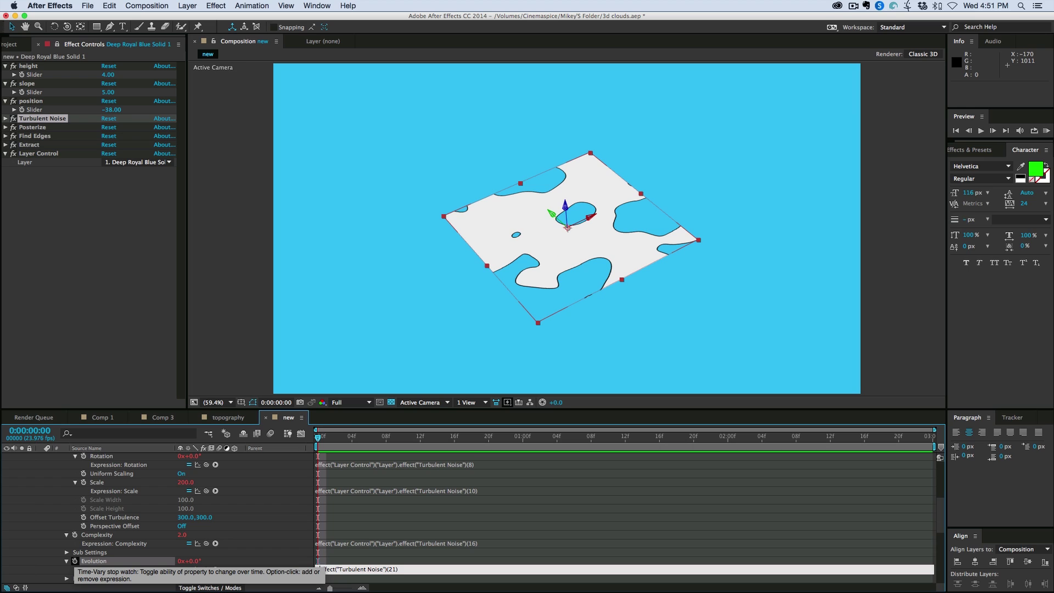
pyautogui.write('effect("Layer Control")("Layer").')
pyautogui.press('KP_Enter')
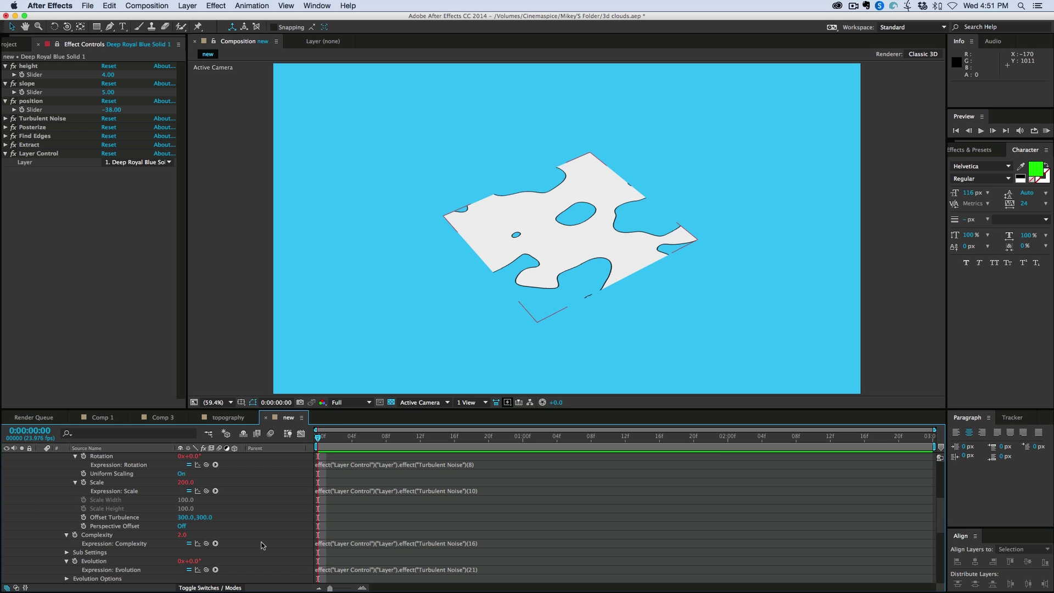
pyautogui.scroll(5, 110, 511)
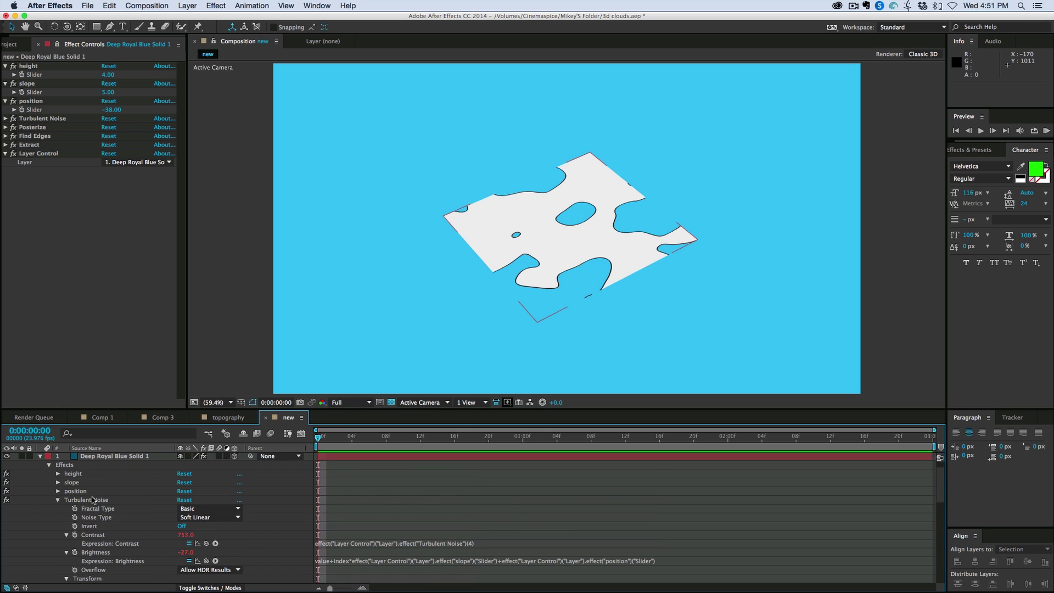
# Apply Bevel Edges to Deep Royal Blue Solid 1 through the command search for 'bevel'.
pyautogui.click(40, 458)
pyautogui.click(336, 459)
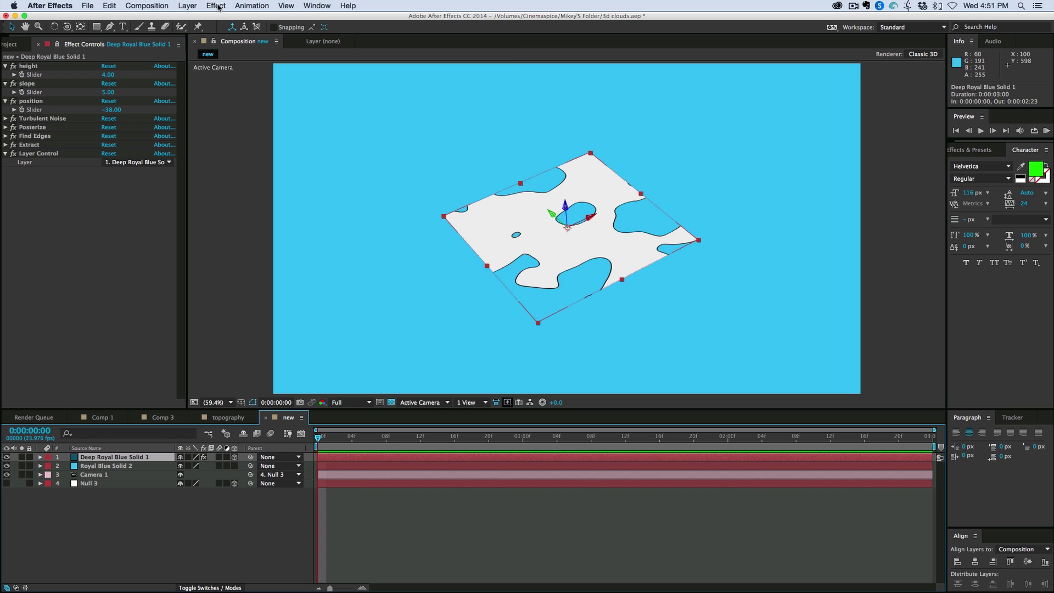
pyautogui.press('super+shift+slash')
pyautogui.write('bevel')
pyautogui.press('Down')
pyautogui.press('Down')
pyautogui.press('Down')
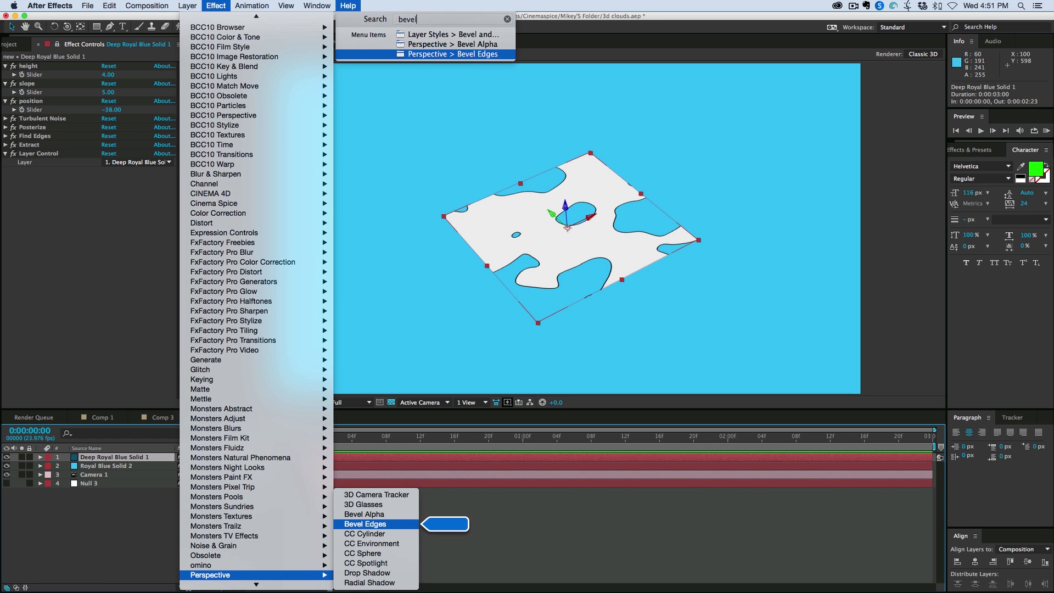
pyautogui.press('Return')
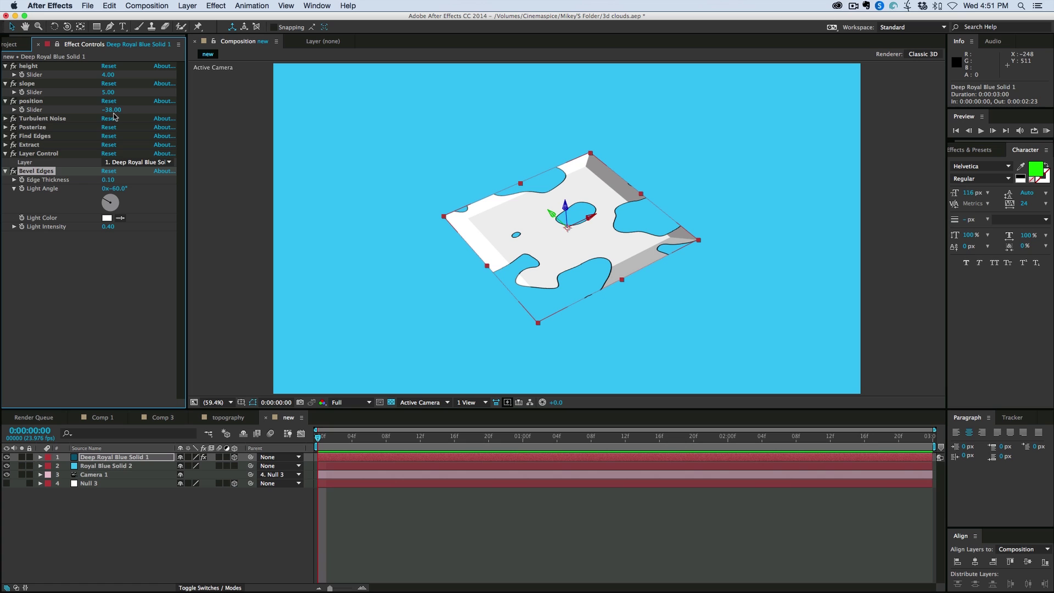
# Lower noise Brightness to -168, set bevel Light Angle to -195° and Edge Thickness to 0.01.
pyautogui.click(5, 120)
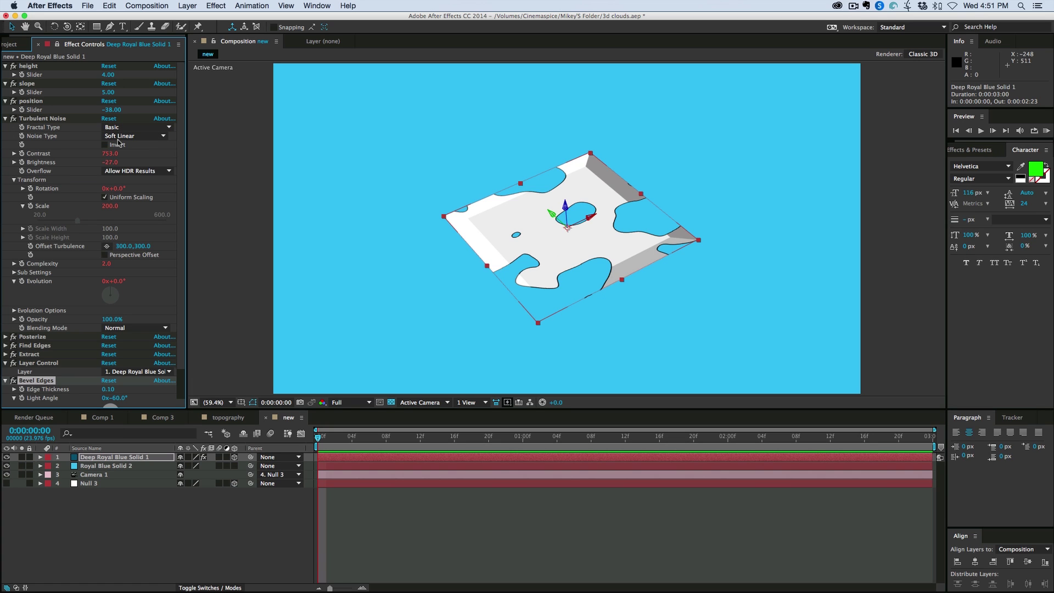
pyautogui.moveTo(111, 163); pyautogui.dragTo(21, 163)
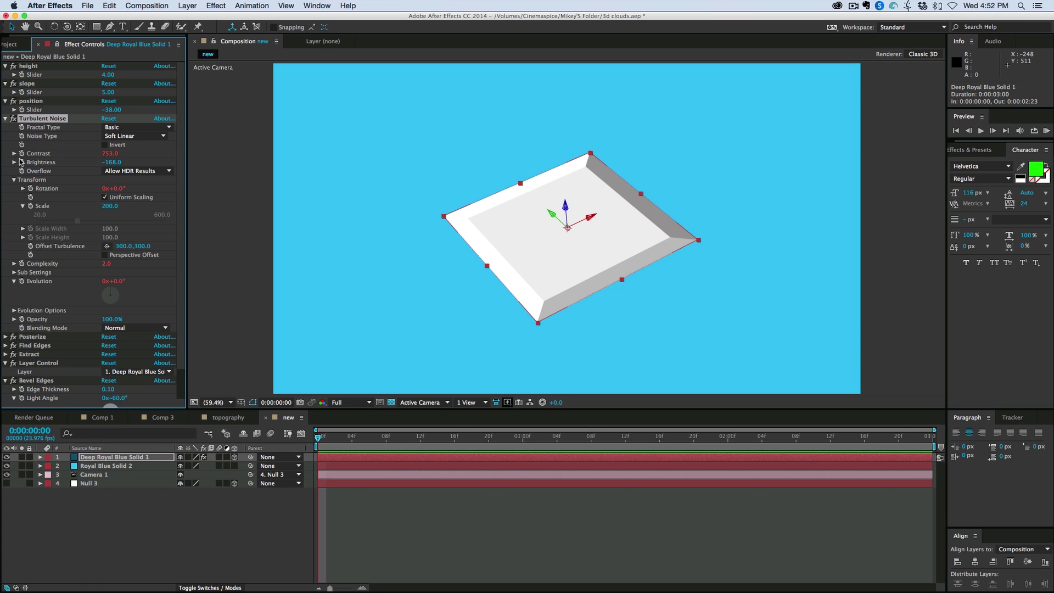
pyautogui.click(6, 119)
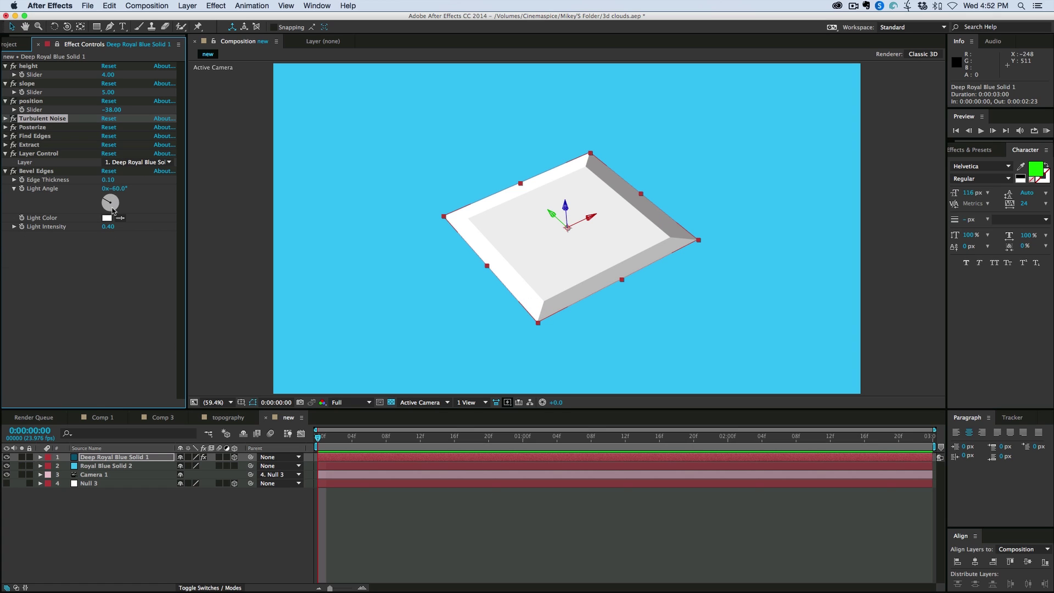
pyautogui.moveTo(117, 190)
pyautogui.mouseDown()
pyautogui.moveTo(39, 188)
pyautogui.moveTo(50, 190)
pyautogui.mouseUp()
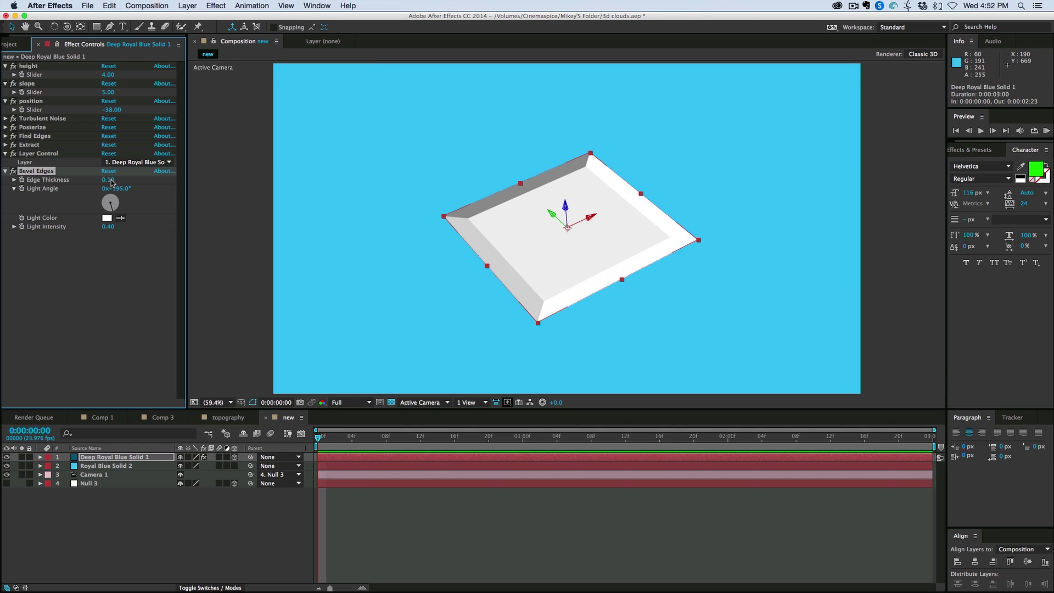
pyautogui.moveTo(111, 183); pyautogui.dragTo(65, 184)
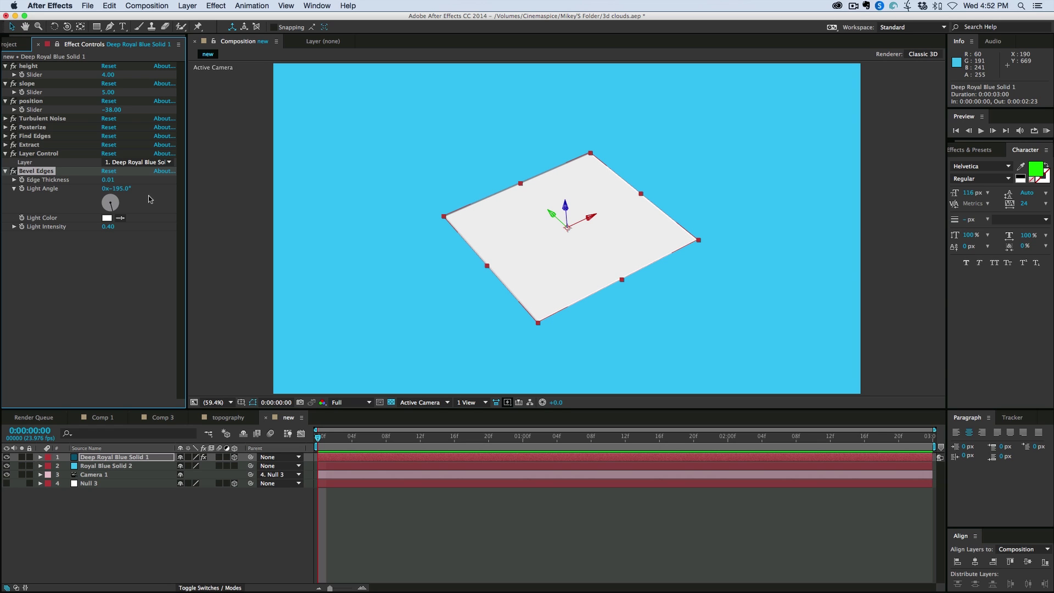
pyautogui.click(141, 523)
# Duplicate Deep Royal Blue Solid 1 repeatedly with Cmd+D until about 45 layers are stacked.
pyautogui.click(113, 458)
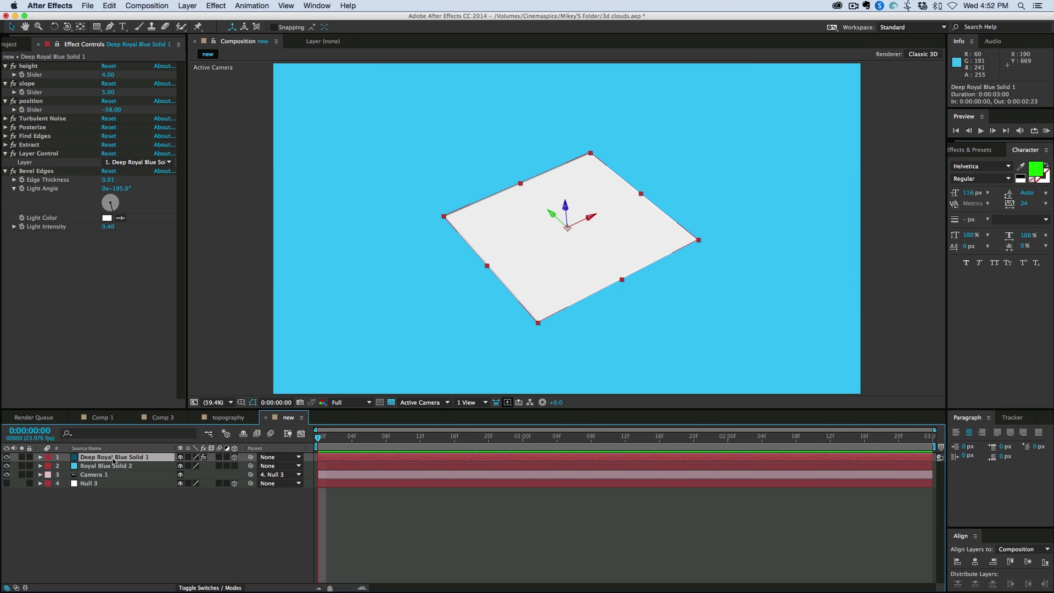
pyautogui.press('super+d')
pyautogui.press('super+d')
pyautogui.press('super+d')
pyautogui.press('super+d')
pyautogui.press('super+d')
pyautogui.press('super+d')
pyautogui.press('super+d')
pyautogui.press('super+d')
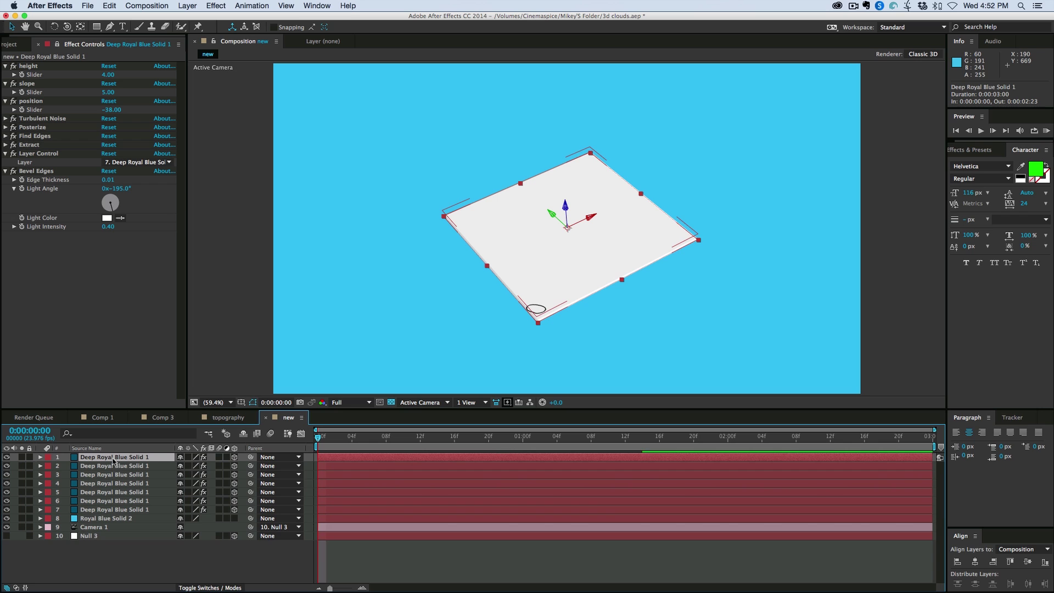
pyautogui.press('super+d')
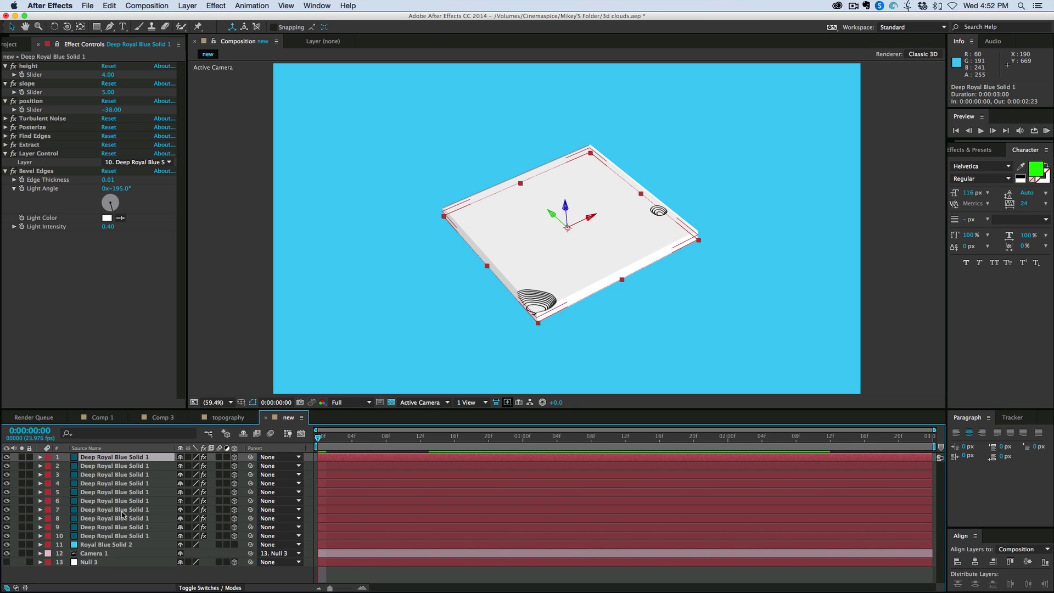
pyautogui.keyDown('shift'); pyautogui.click(121, 510); pyautogui.keyUp('shift')
pyautogui.press('super+d')
pyautogui.press('super+d')
pyautogui.press('super+d')
pyautogui.press('super+d')
pyautogui.press('super+d')
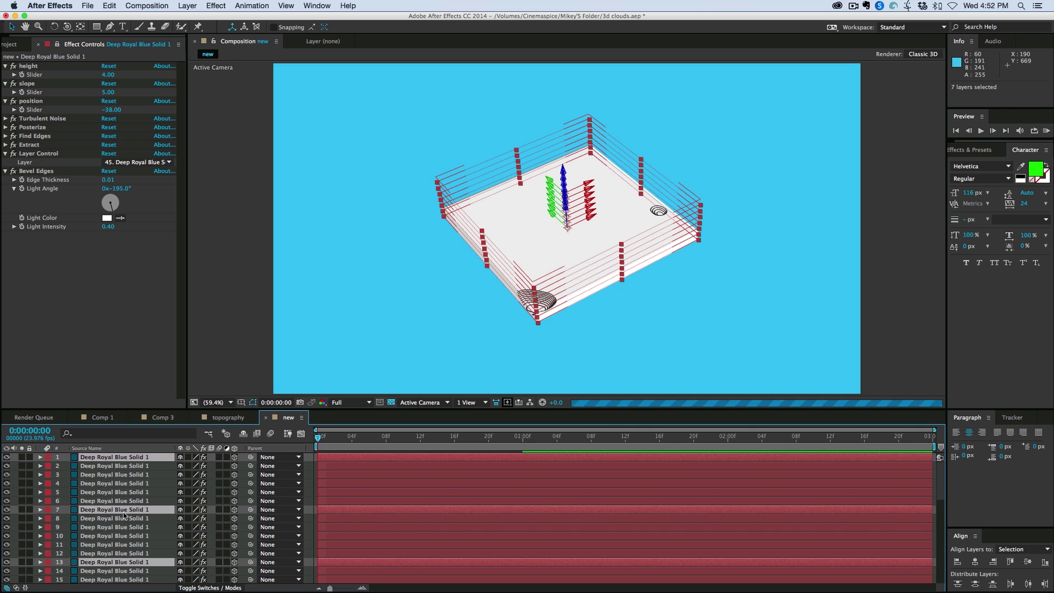
pyautogui.click(113, 466)
pyautogui.press('pagedown')
pyautogui.press('pagedown')
pyautogui.press('pagedown')
pyautogui.press('pagedown')
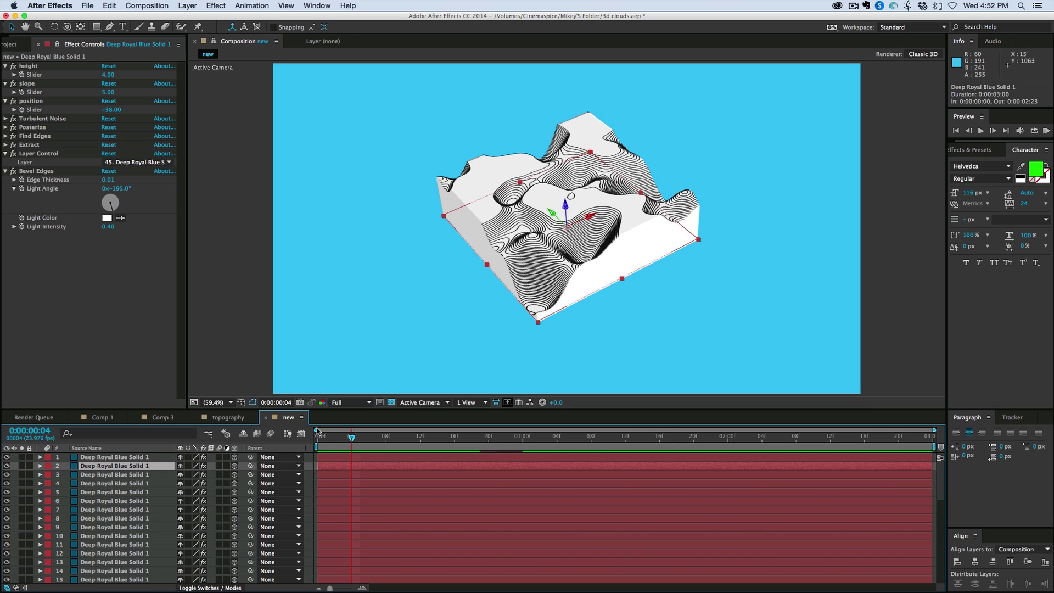
pyautogui.click(215, 289)
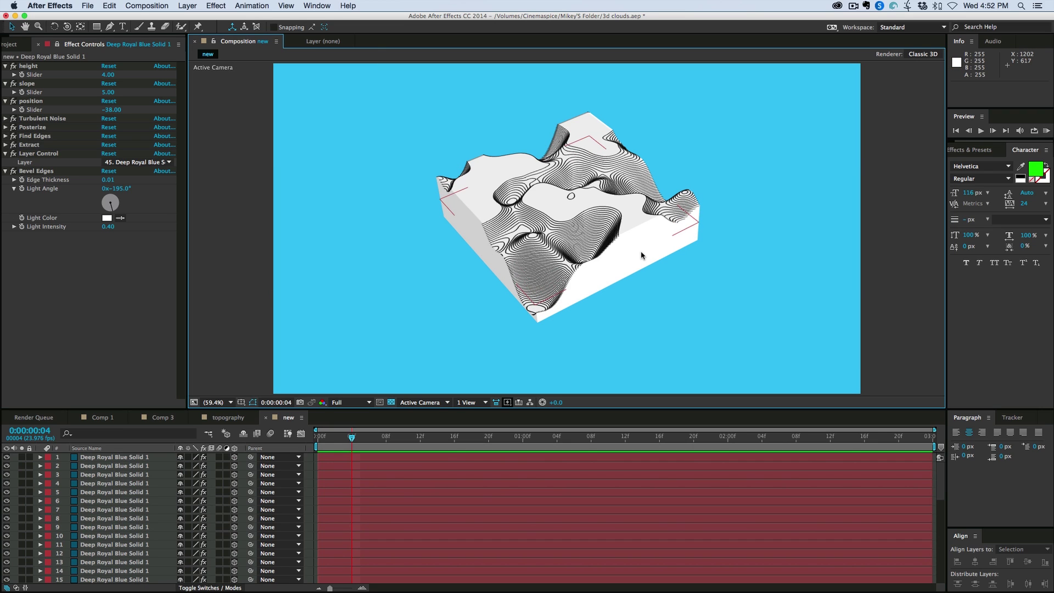
# Set noise Complexity to 3.5, Rotation to 104°, Scale to 397 and terrain height to 6.00.
pyautogui.click(109, 93)
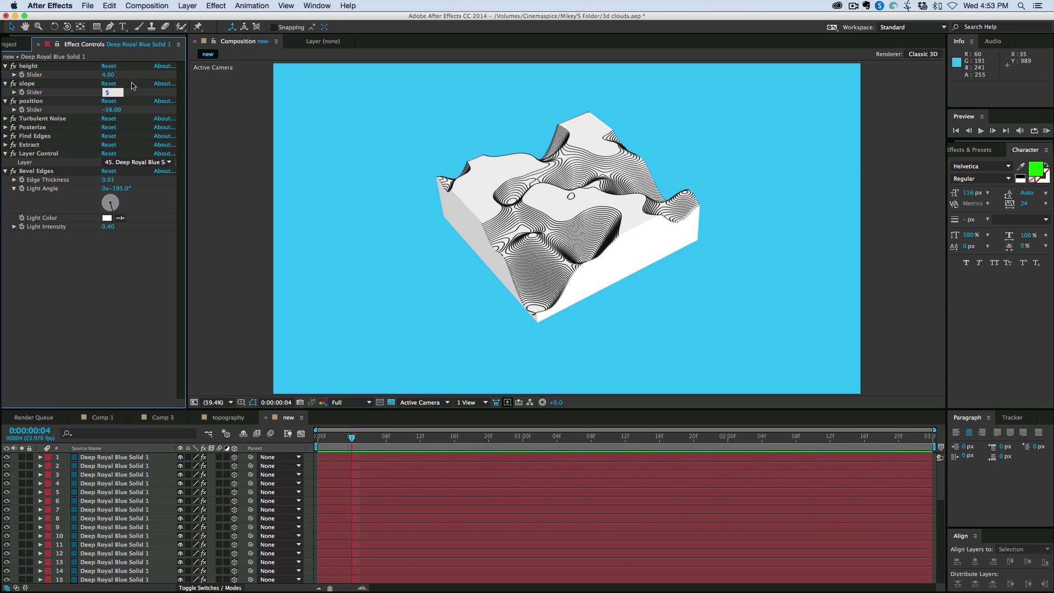
pyautogui.moveTo(110, 77); pyautogui.dragTo(196, 113)
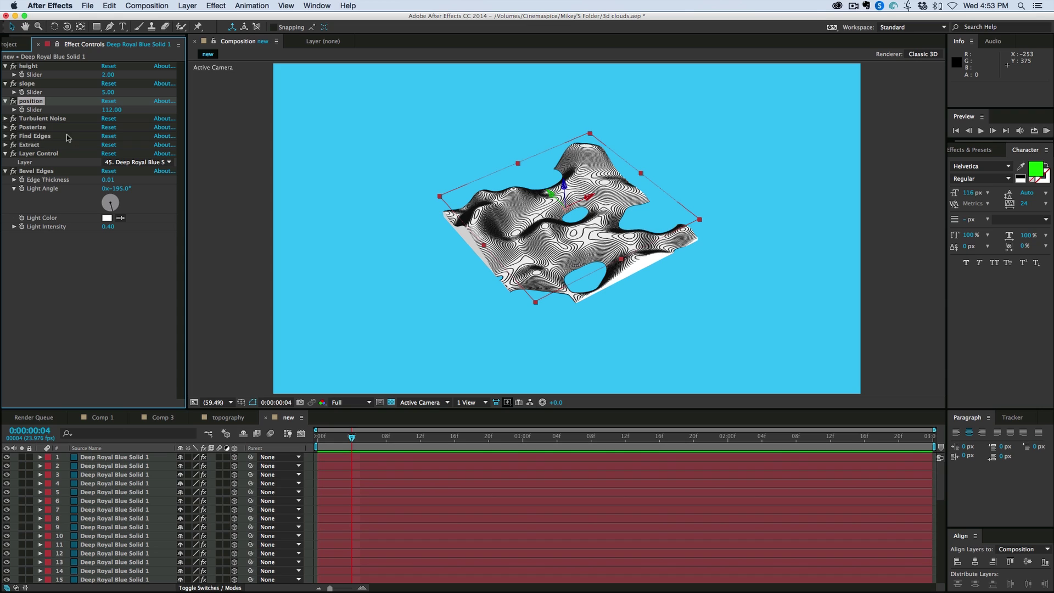
pyautogui.click(5, 119)
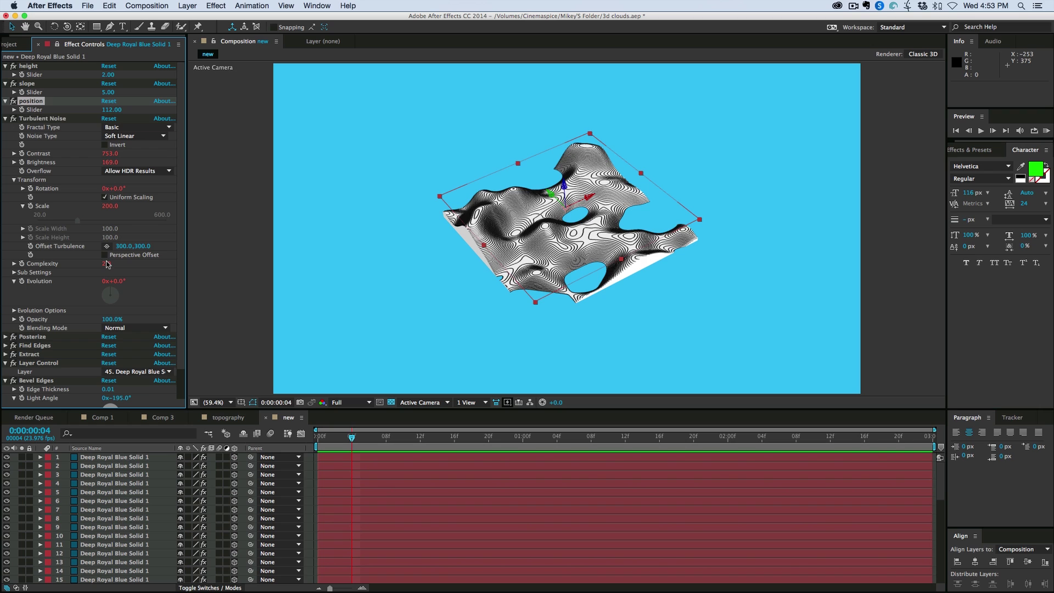
pyautogui.moveTo(108, 265); pyautogui.dragTo(117, 265)
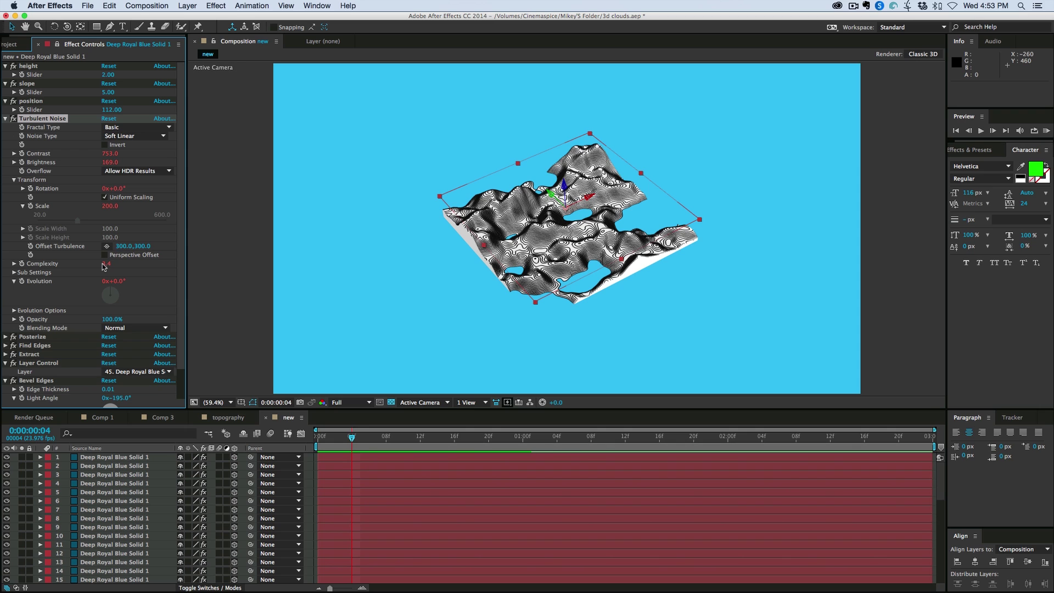
pyautogui.moveTo(103, 267); pyautogui.dragTo(387, 269)
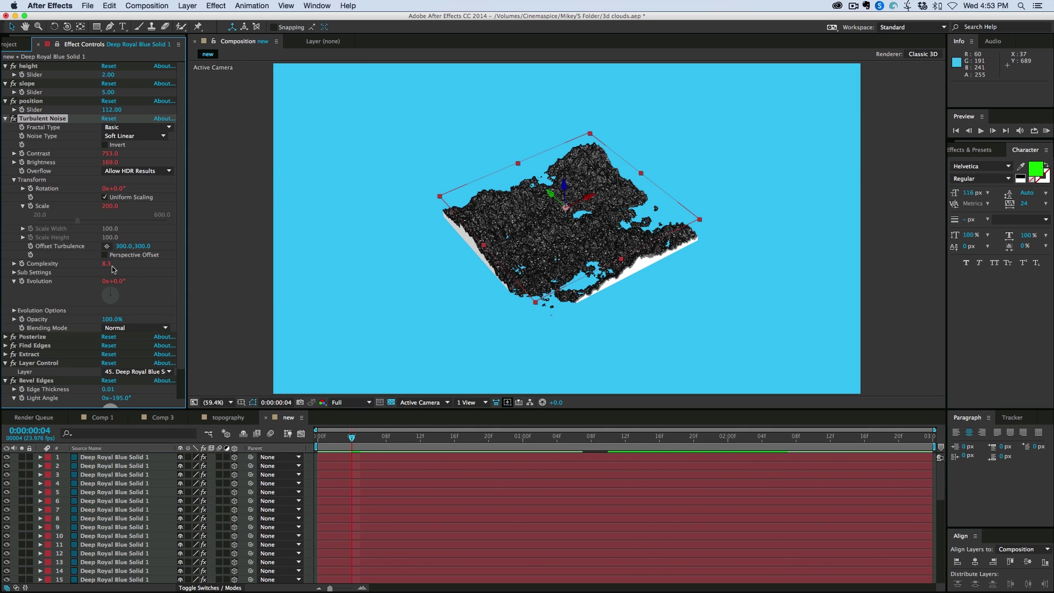
pyautogui.moveTo(113, 269); pyautogui.dragTo(11, 264)
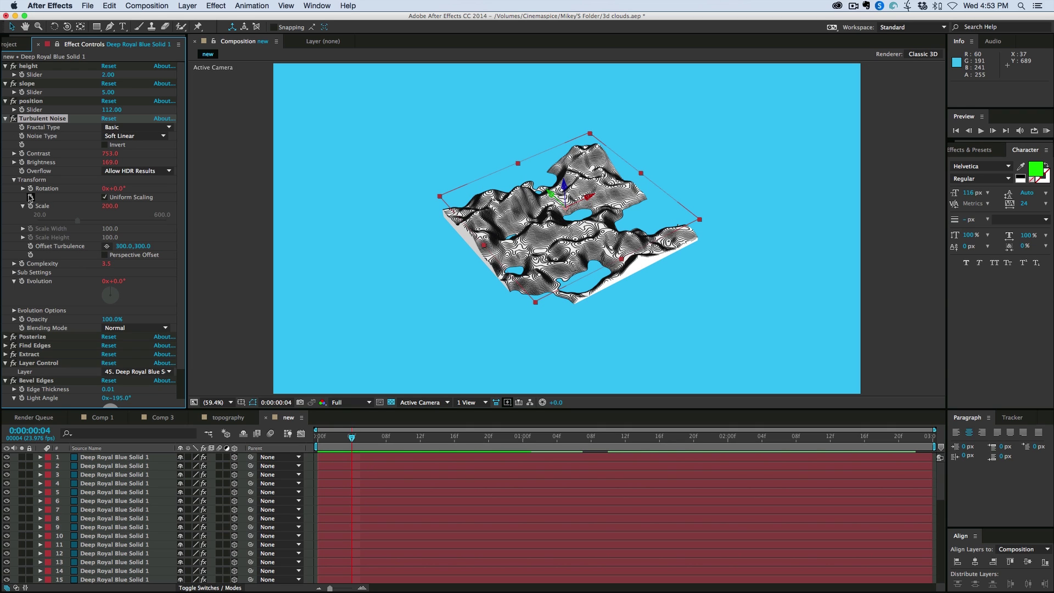
pyautogui.moveTo(119, 190); pyautogui.dragTo(185, 196)
pyautogui.moveTo(112, 206); pyautogui.dragTo(220, 212)
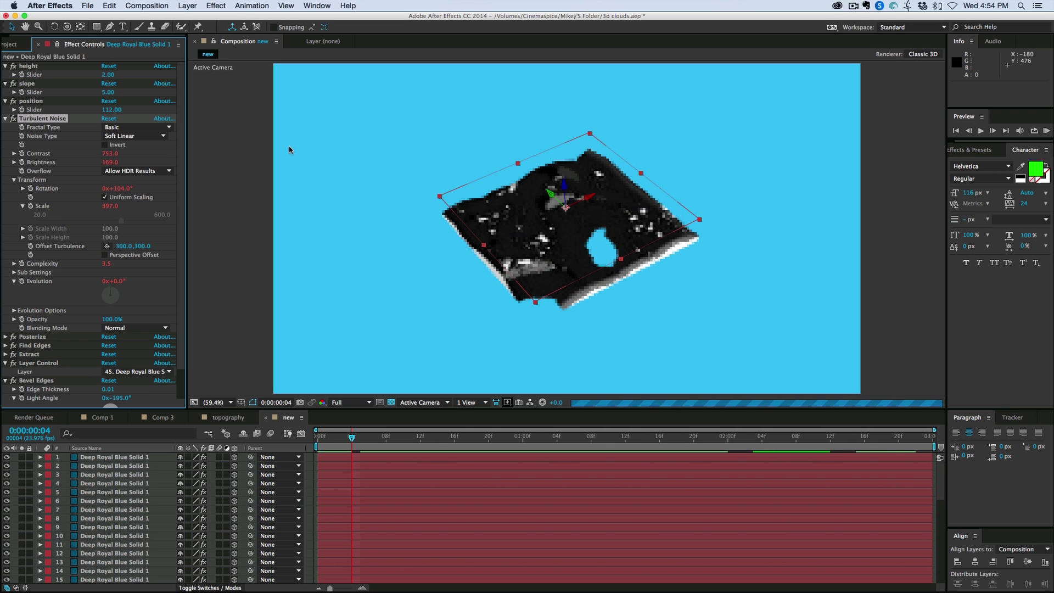
pyautogui.moveTo(108, 75); pyautogui.dragTo(113, 75)
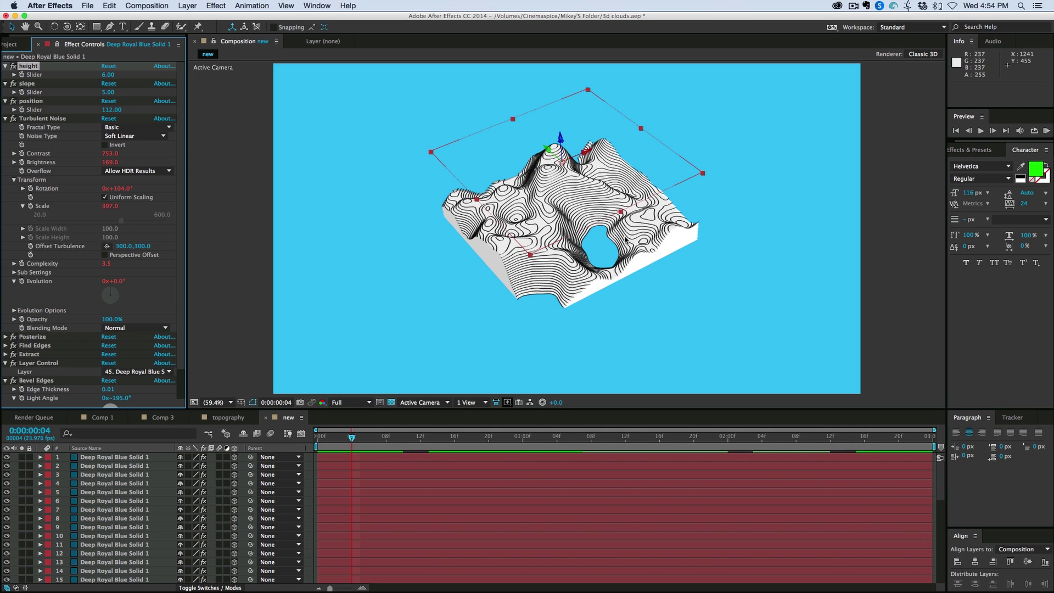
pyautogui.click(147, 255)
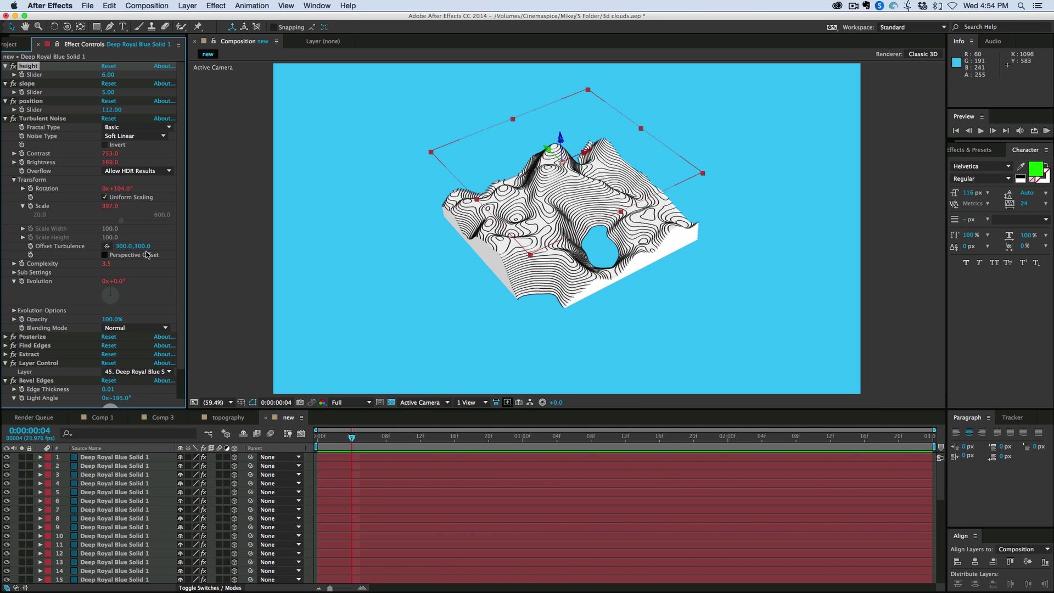
# Recolour the new comp's background solid bright green, making it Turquoise Solid 1.
pyautogui.click(110, 420)
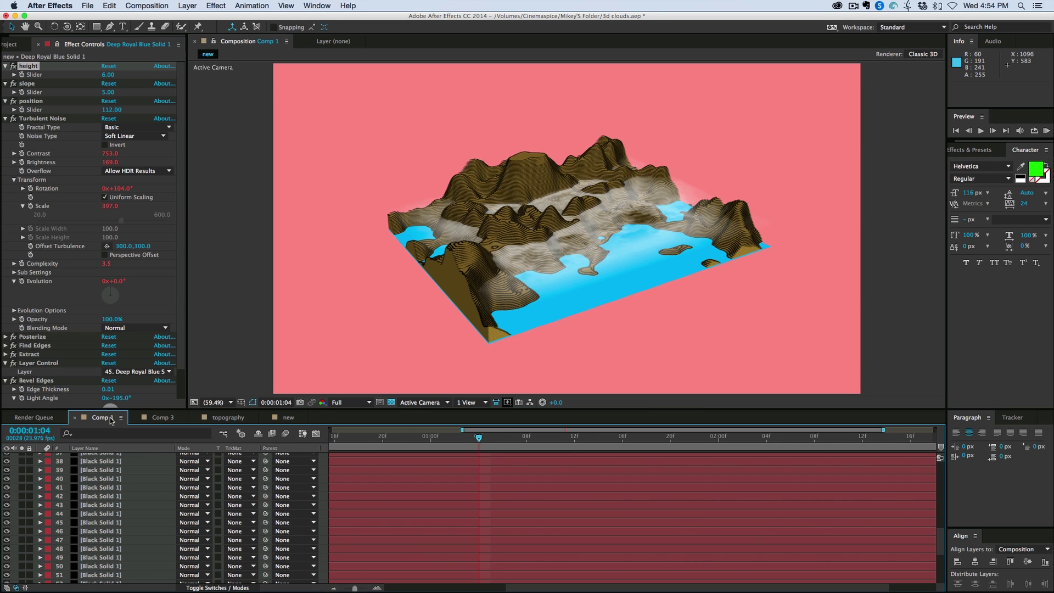
pyautogui.click(299, 419)
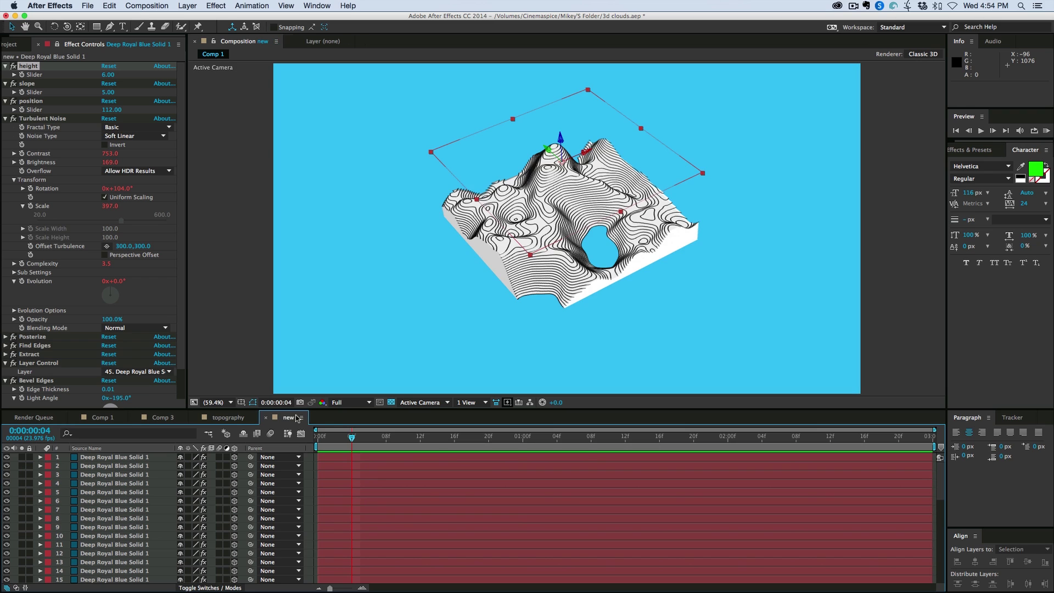
pyautogui.scroll(-2, 159, 477)
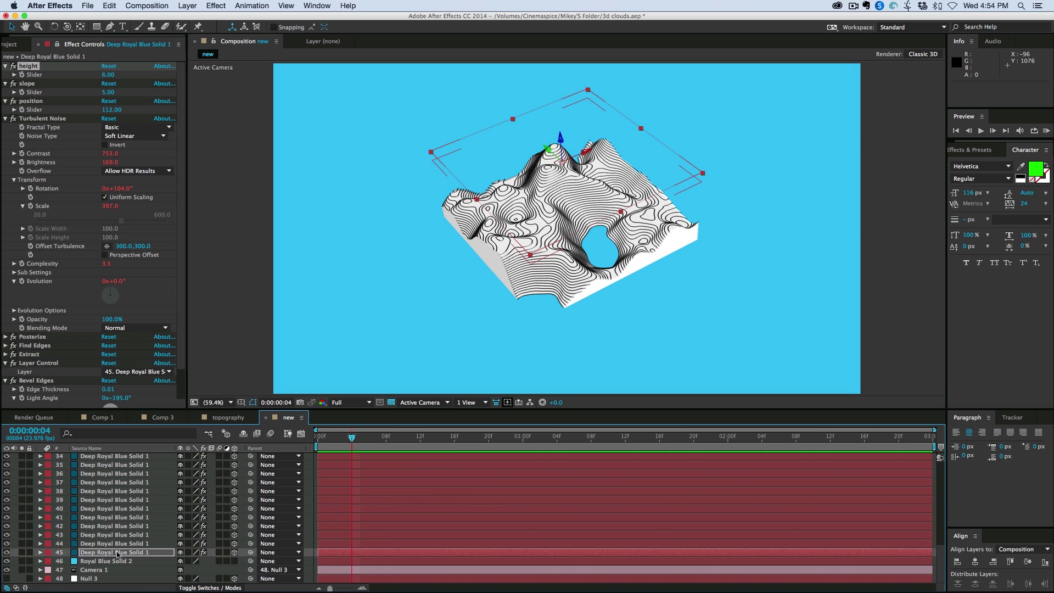
pyautogui.click(113, 561)
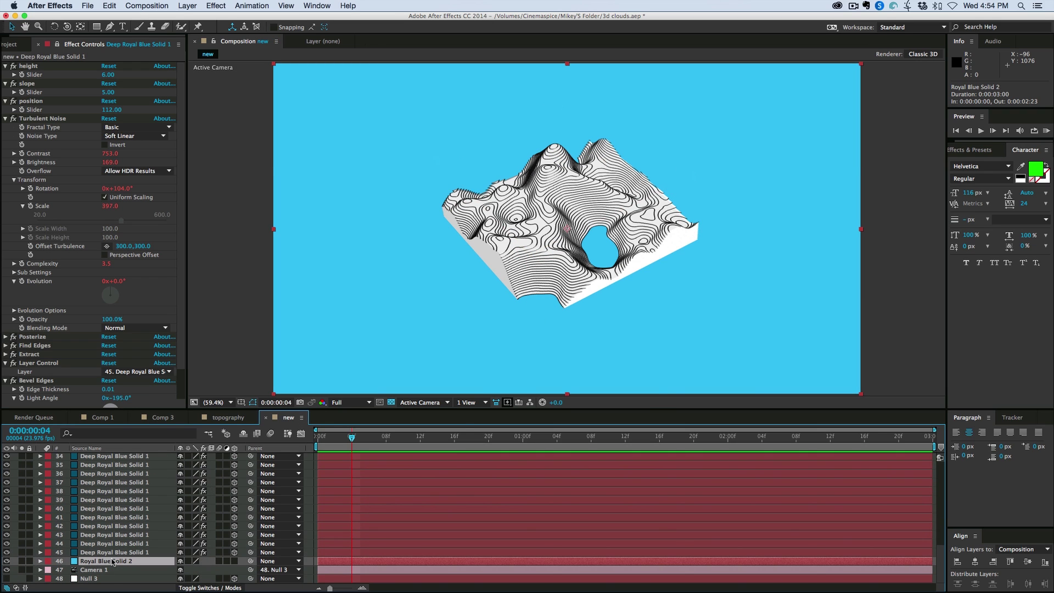
pyautogui.press('super+shift+y')
pyautogui.click(525, 474)
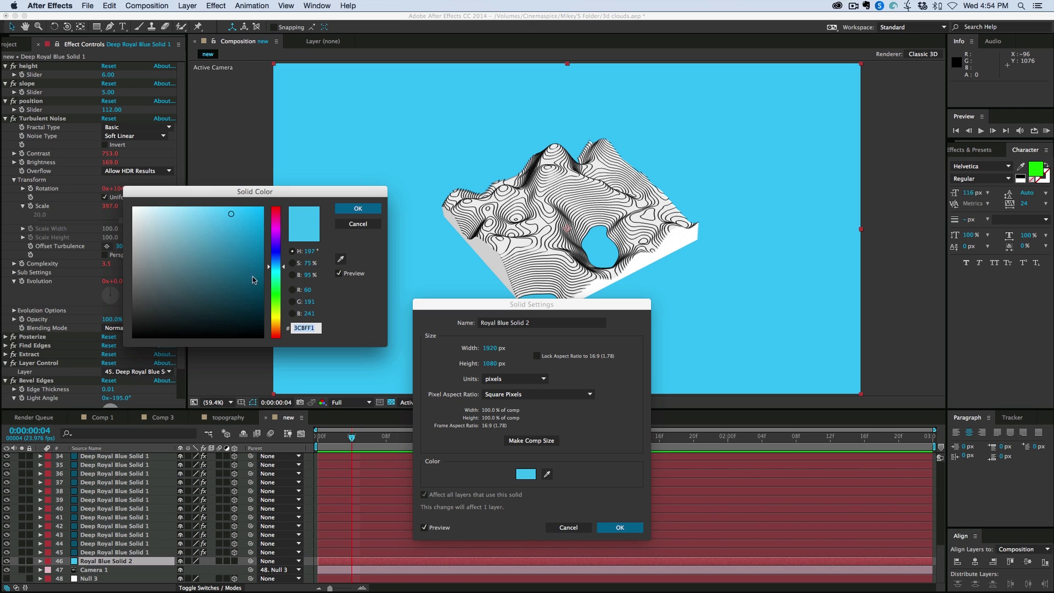
pyautogui.click(273, 297)
pyautogui.click(358, 209)
pyautogui.press('Return')
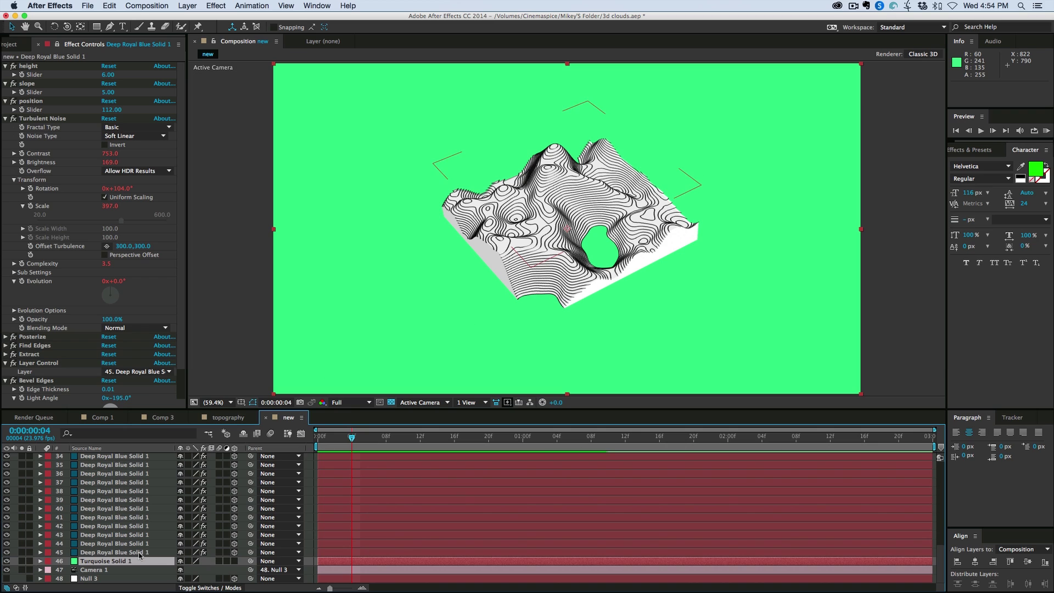
pyautogui.click(35, 131)
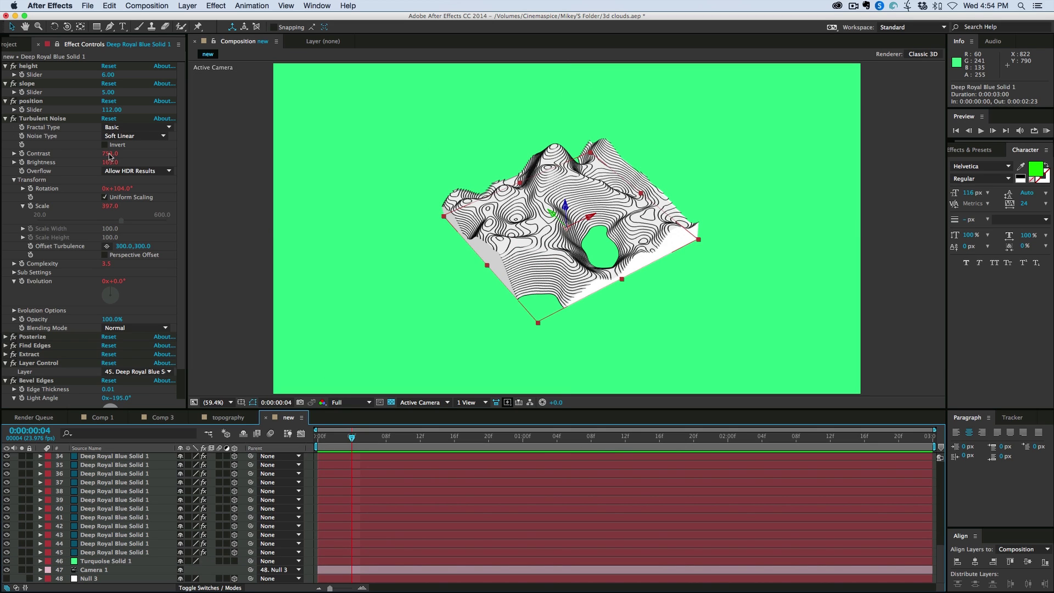
# Set noise Contrast to 1062, Brightness to 224 and position to 167, then enlarge the timeline.
pyautogui.moveTo(110, 156); pyautogui.dragTo(282, 173)
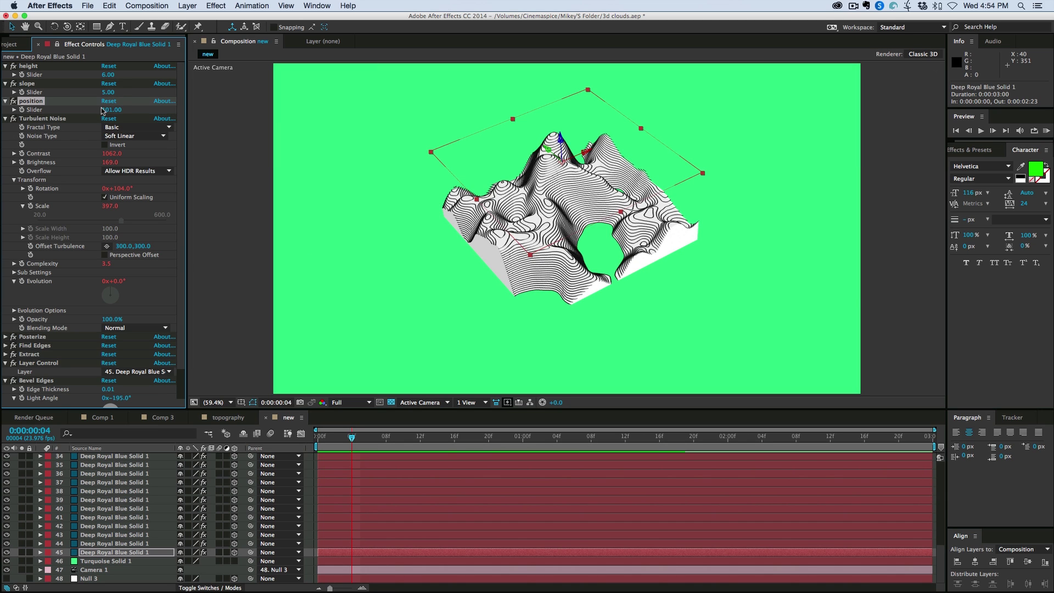
pyautogui.moveTo(112, 110); pyautogui.dragTo(151, 110)
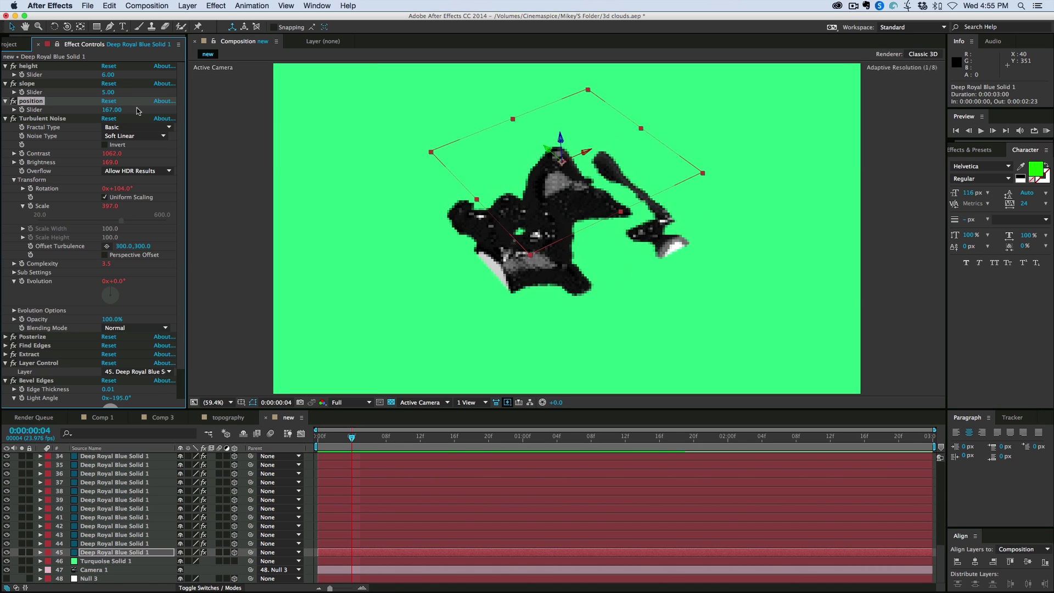
pyautogui.scroll(10, 168, 505)
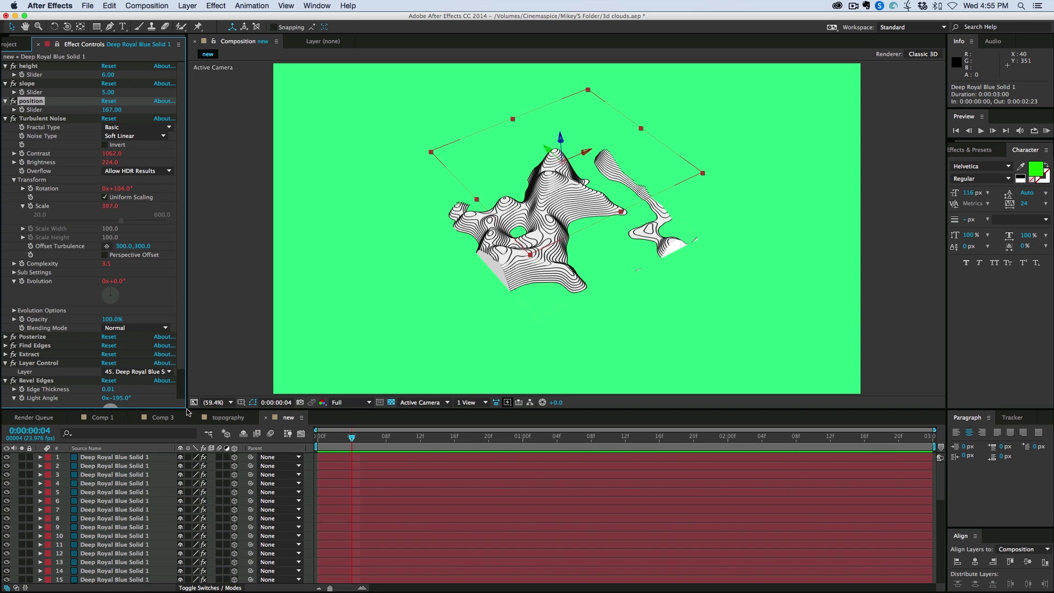
pyautogui.moveTo(187, 405); pyautogui.dragTo(185, 384)
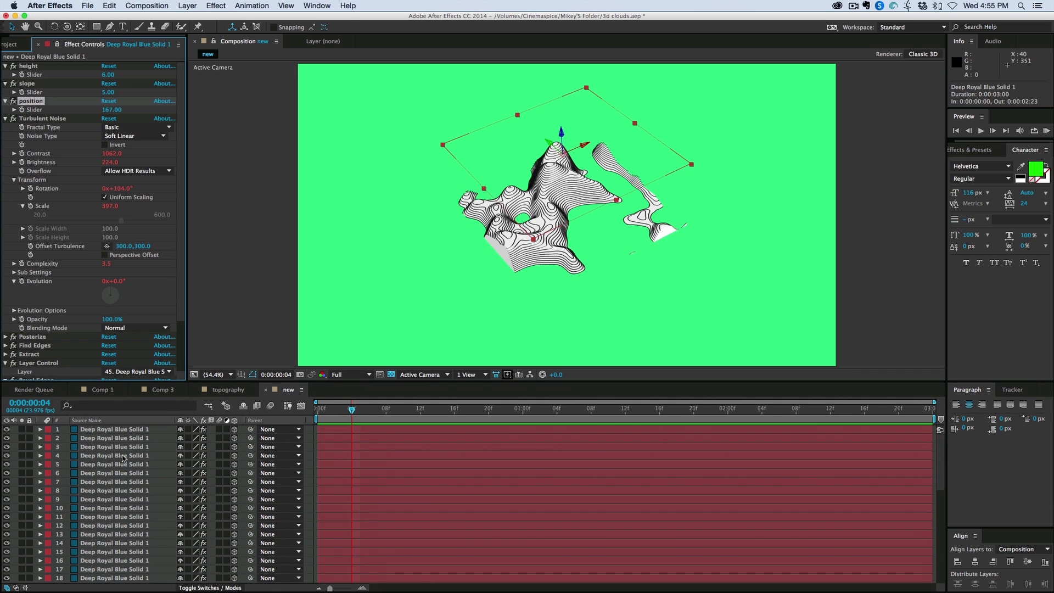
pyautogui.click(114, 430)
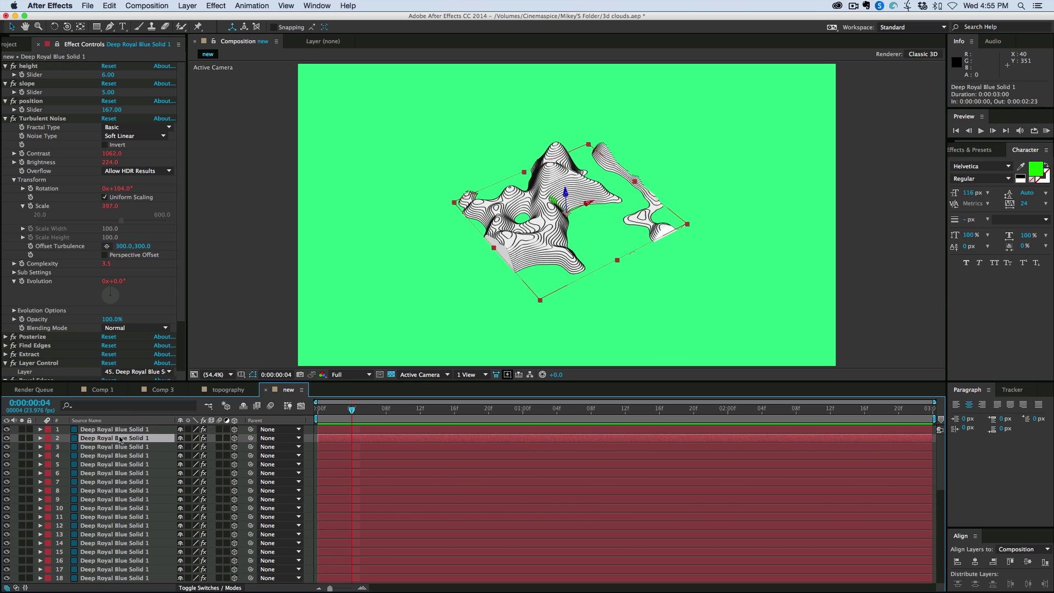
# Collapse and switch off all effects on the top layer.
pyautogui.click(58, 44)
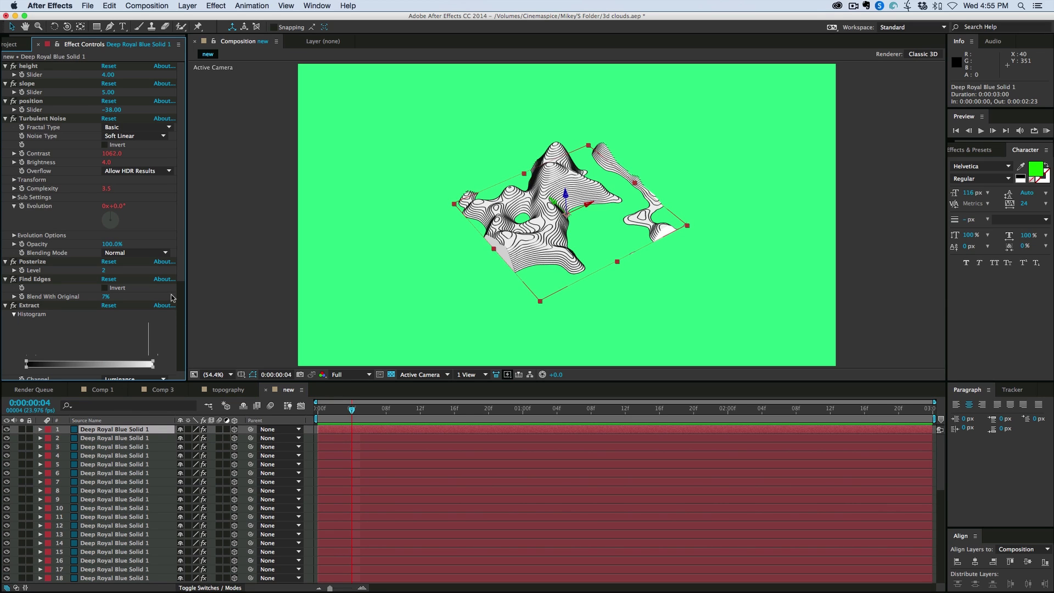
pyautogui.click(28, 66)
pyautogui.press('super+a')
pyautogui.click(6, 66)
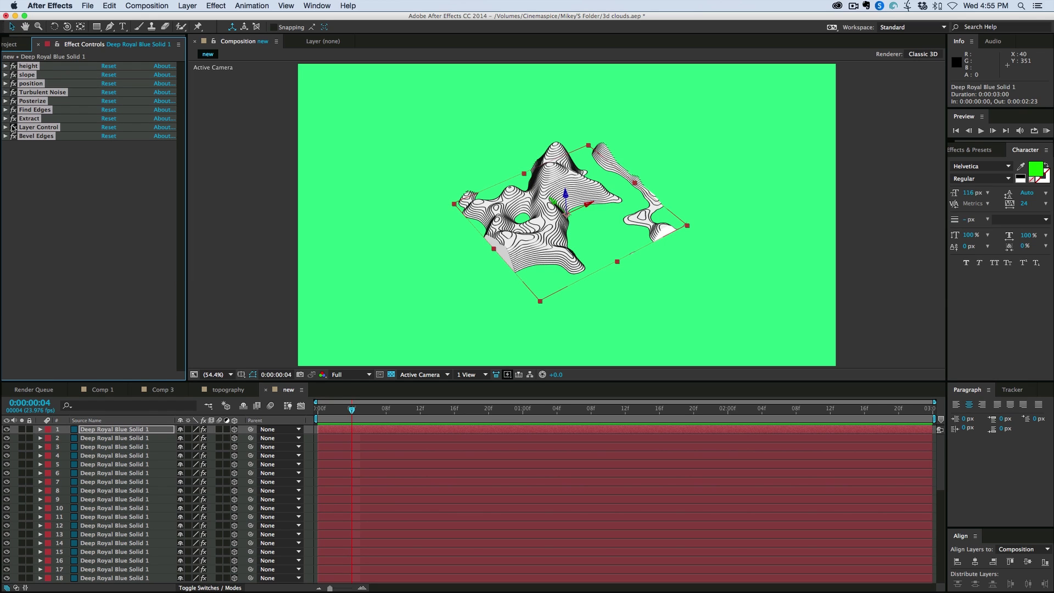
pyautogui.click(14, 66)
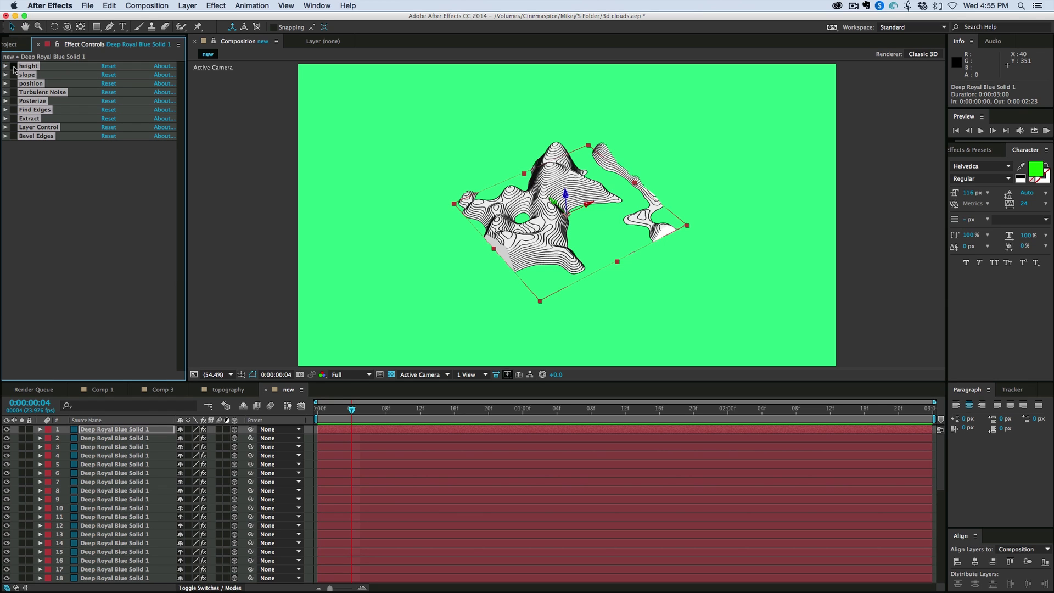
pyautogui.click(53, 165)
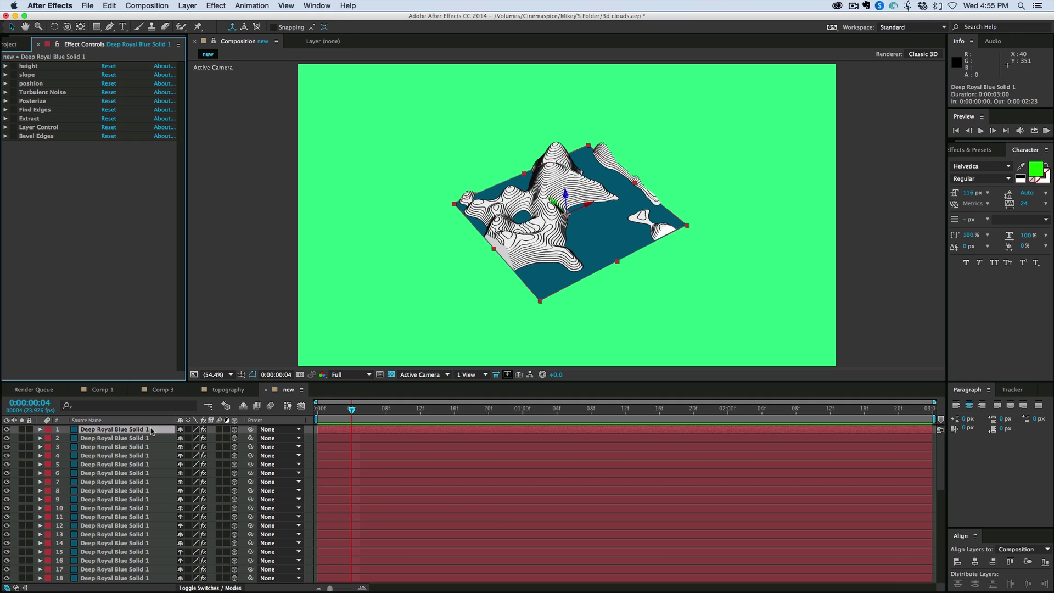
# Change the top solid to a brighter blue as a new Royal Blue Solid 2.
pyautogui.click(375, 432)
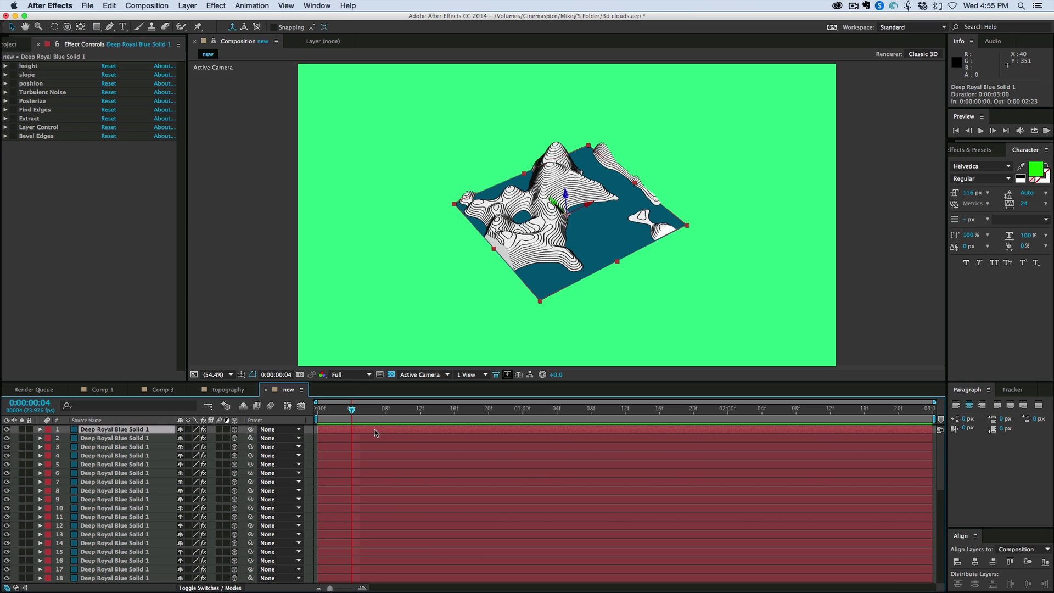
pyautogui.press('super+shift+y')
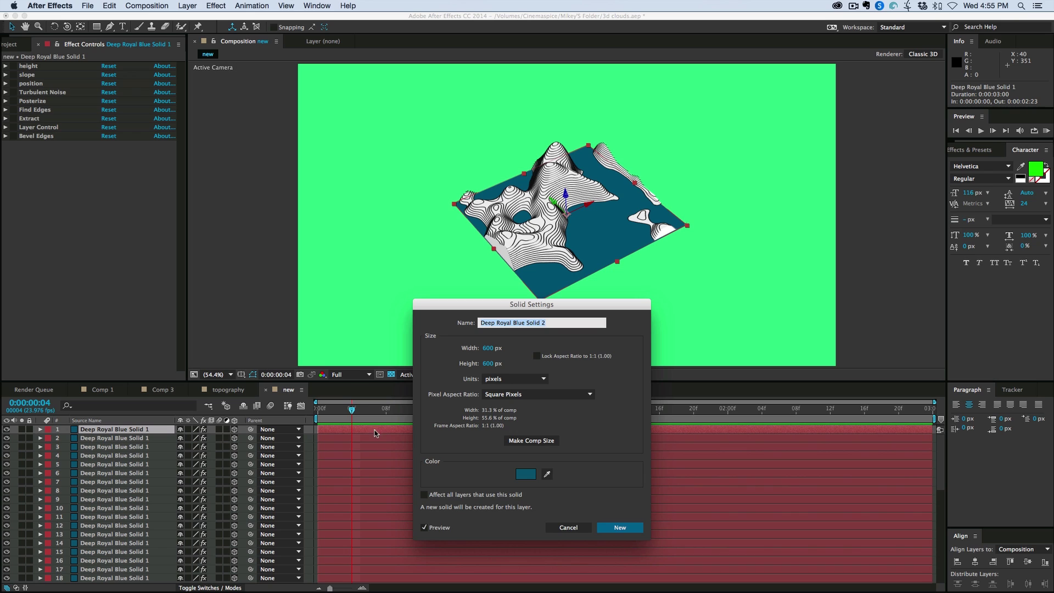
pyautogui.click(526, 474)
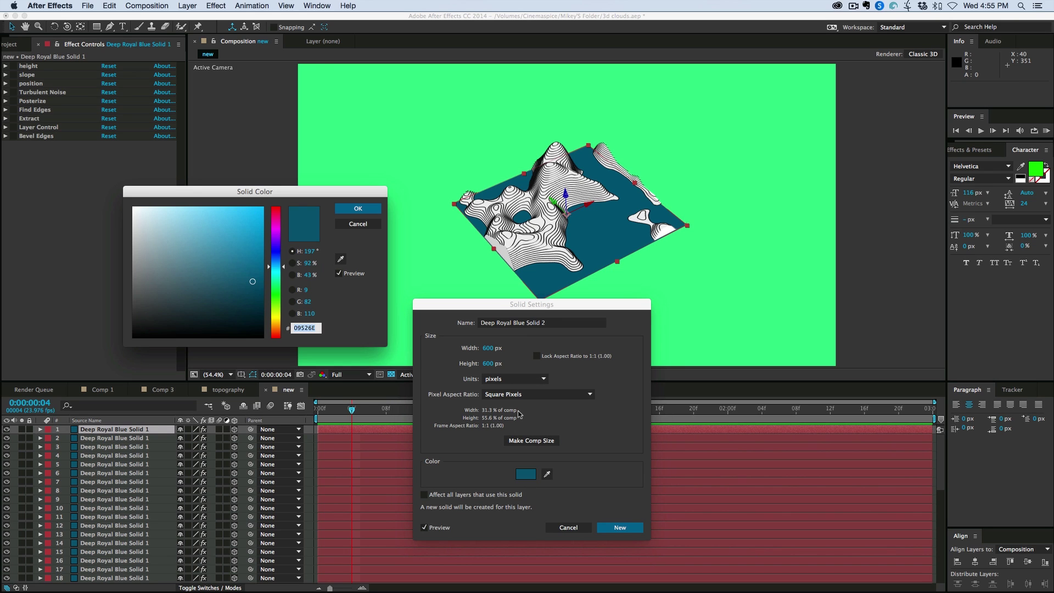
pyautogui.click(250, 248)
pyautogui.moveTo(264, 236); pyautogui.dragTo(262, 221)
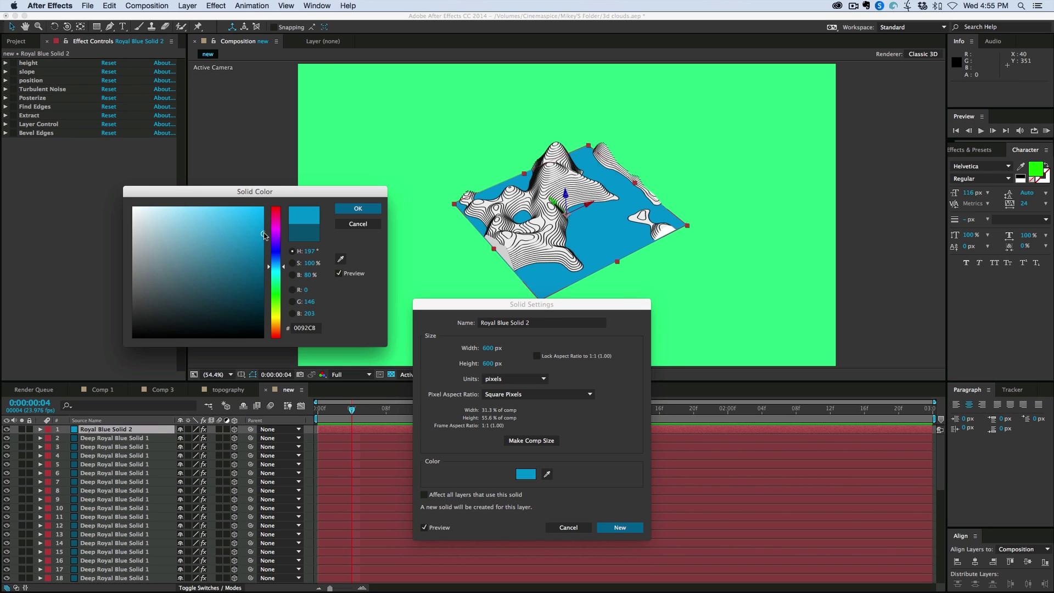
pyautogui.click(373, 212)
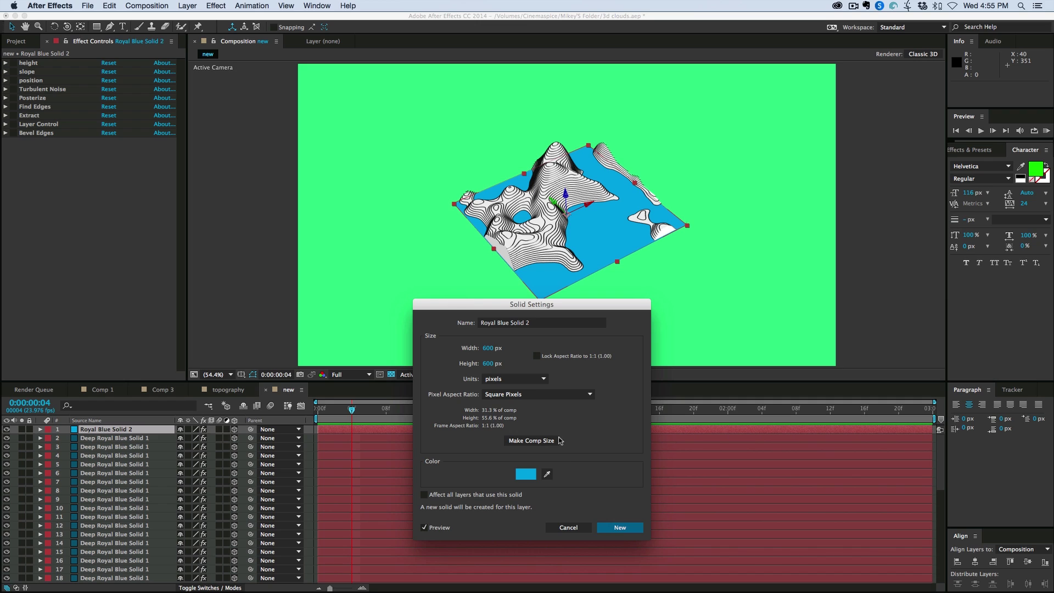
pyautogui.click(631, 535)
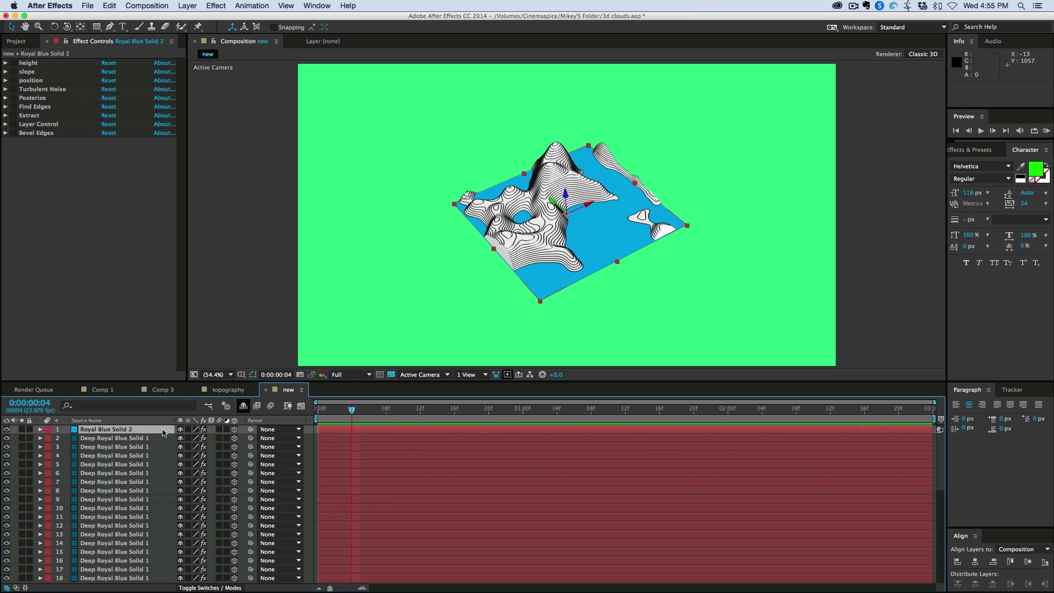
# Add a Tint to the second terrain layer with Map White To an olive yellow-green (hue ~71°).
pyautogui.click(133, 440)
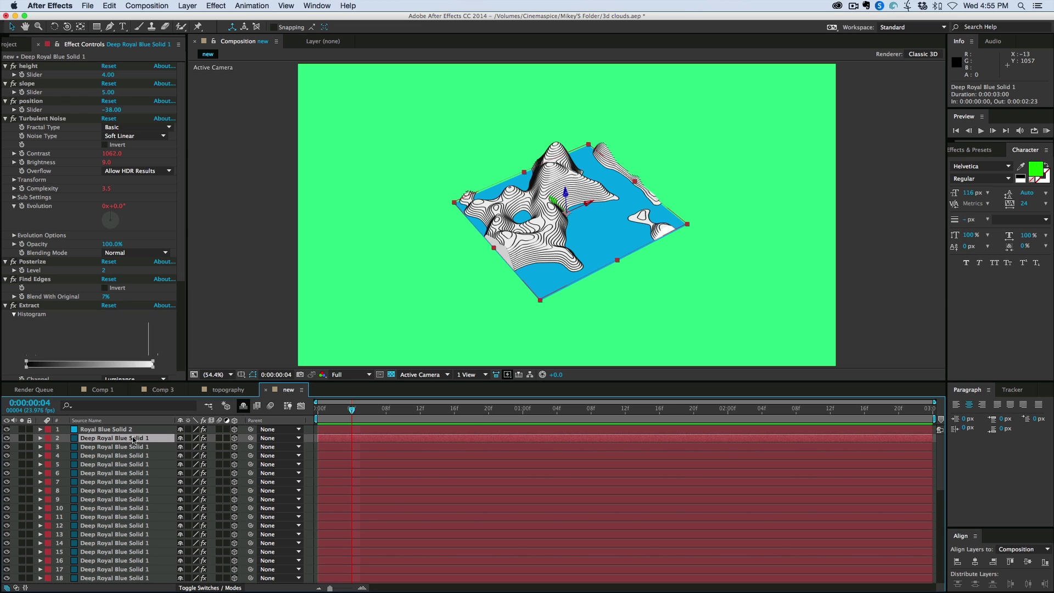
pyautogui.keyDown('super'); pyautogui.click(6, 66); pyautogui.keyUp('super')
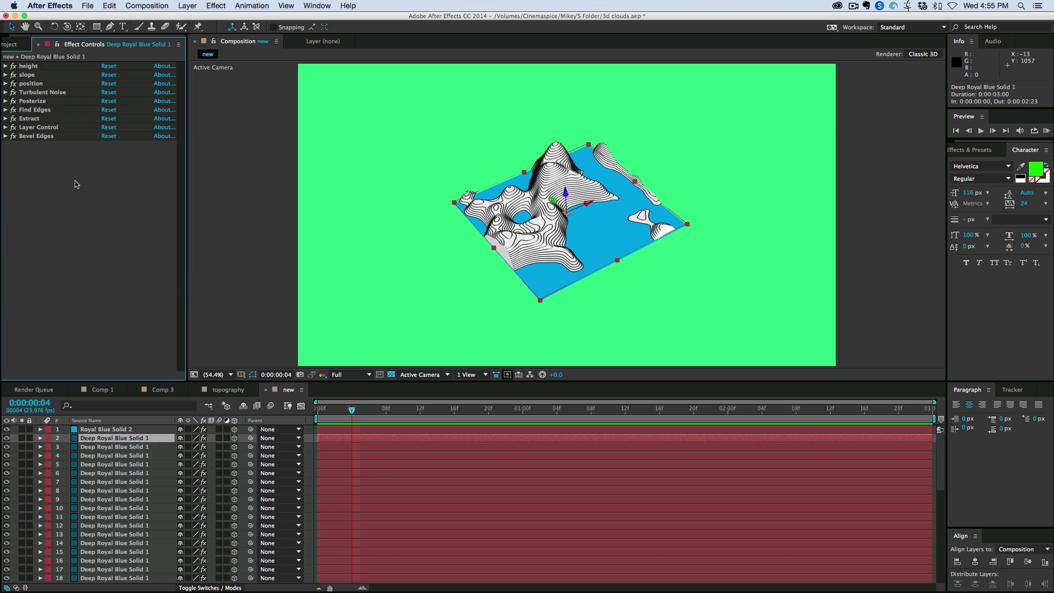
pyautogui.click(217, 6)
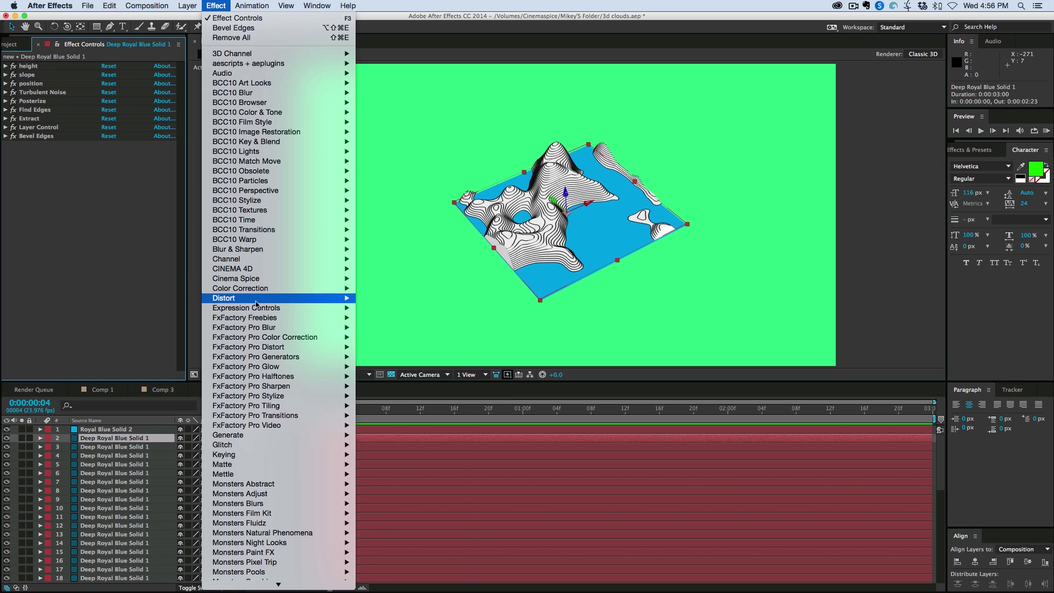
pyautogui.moveTo(263, 293)
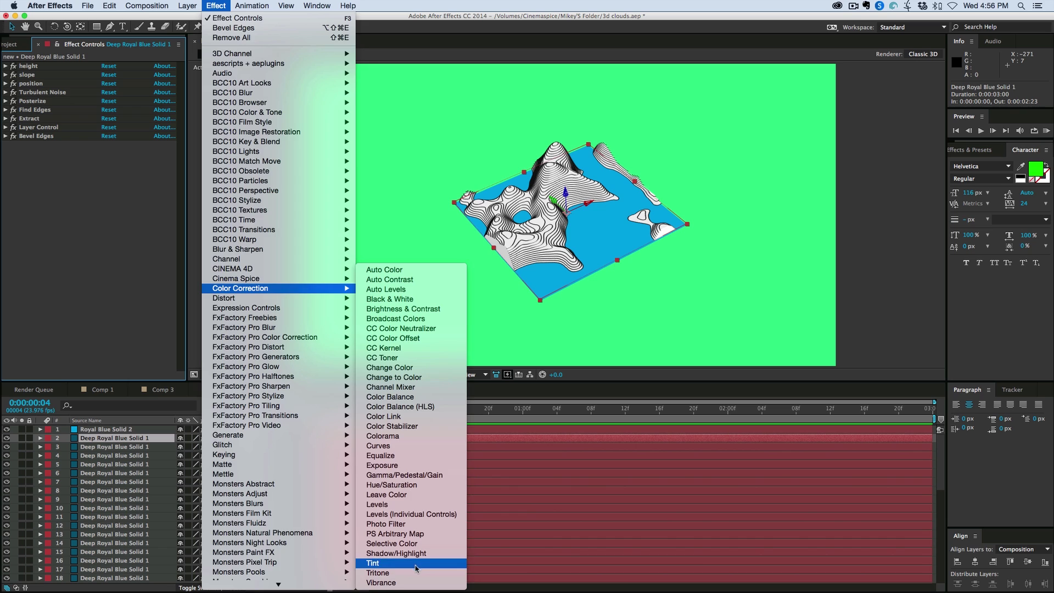
pyautogui.click(417, 569)
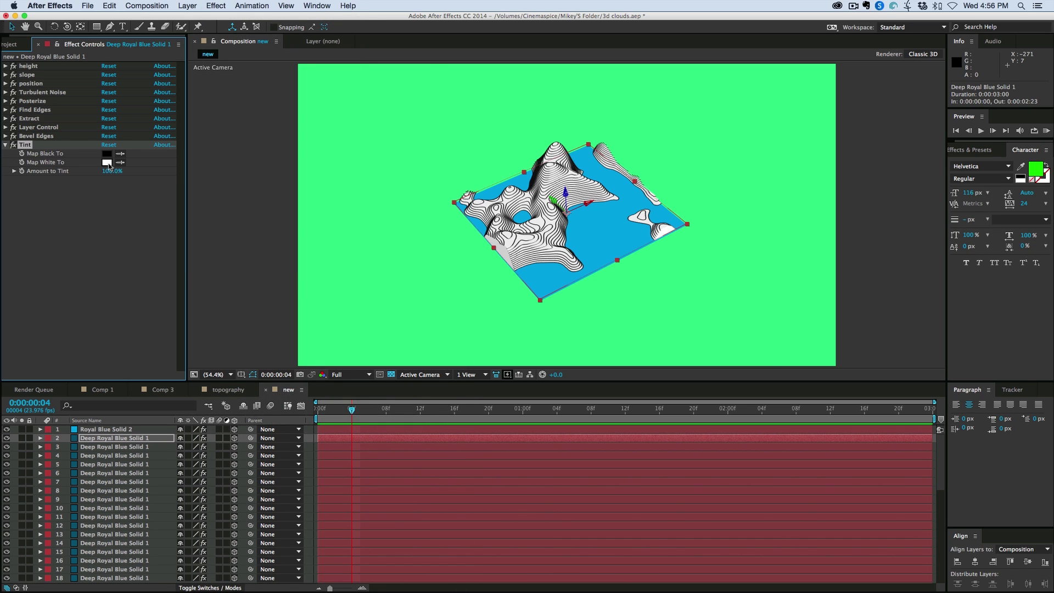
pyautogui.click(110, 162)
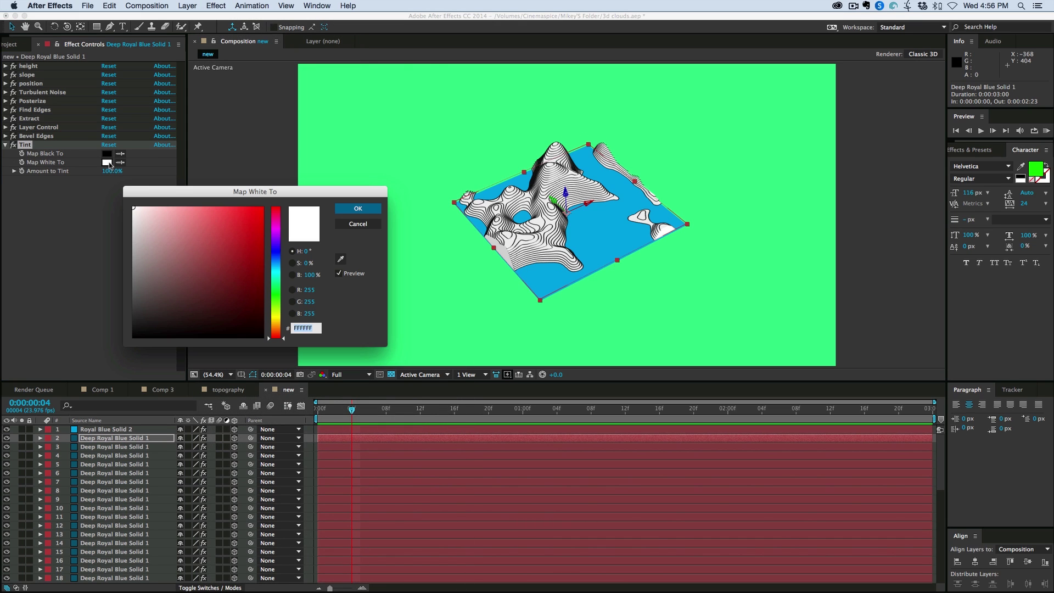
pyautogui.click(277, 313)
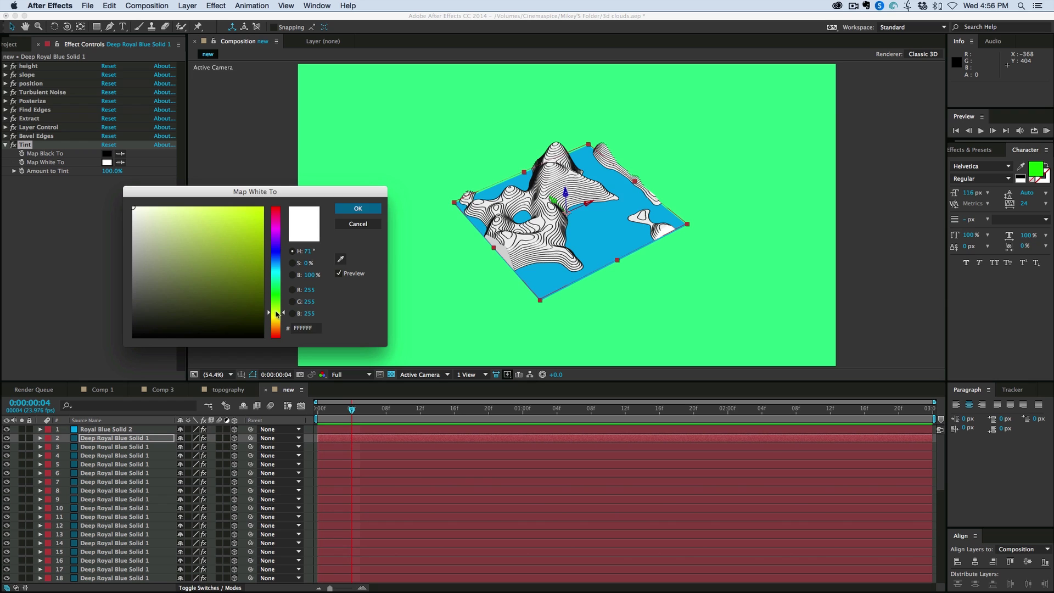
pyautogui.click(242, 265)
pyautogui.click(354, 211)
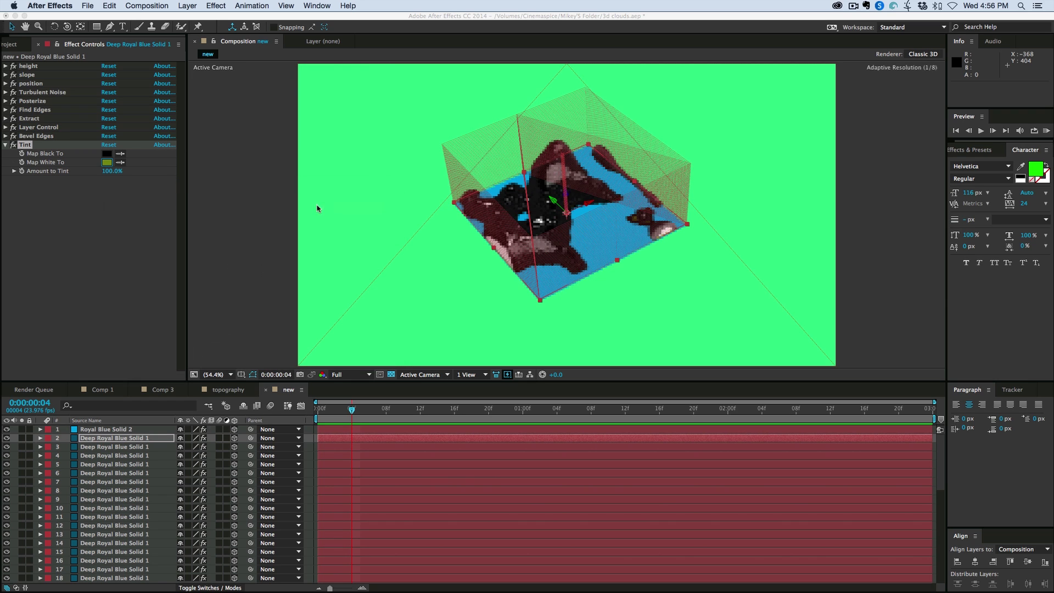
pyautogui.click(38, 145)
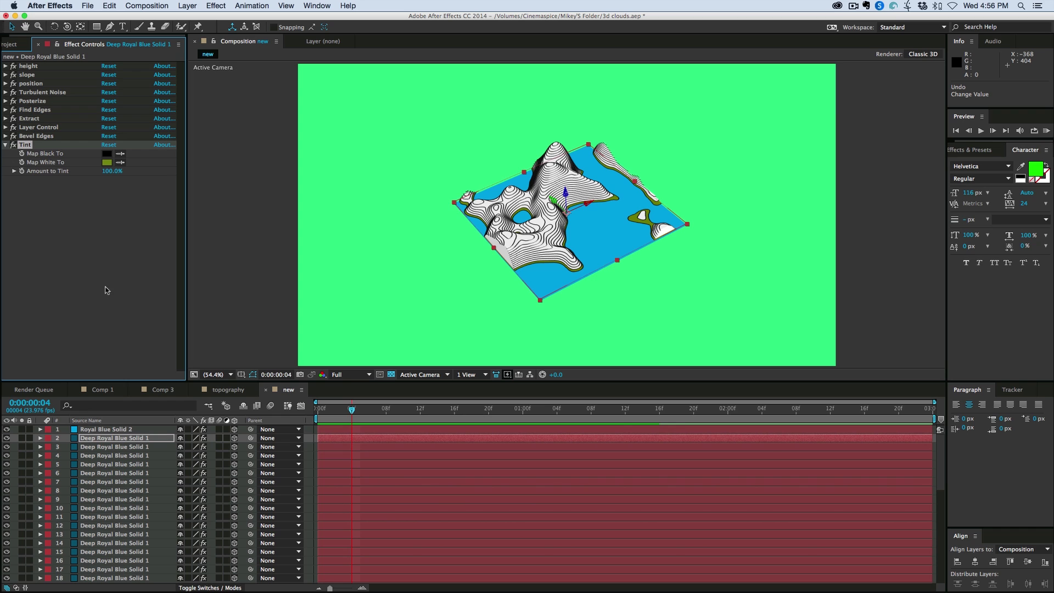
# Paste the olive Tint effect onto all contour layers 1 through 45.
pyautogui.scroll(-3, 118, 443)
pyautogui.scroll(-9, 118, 442)
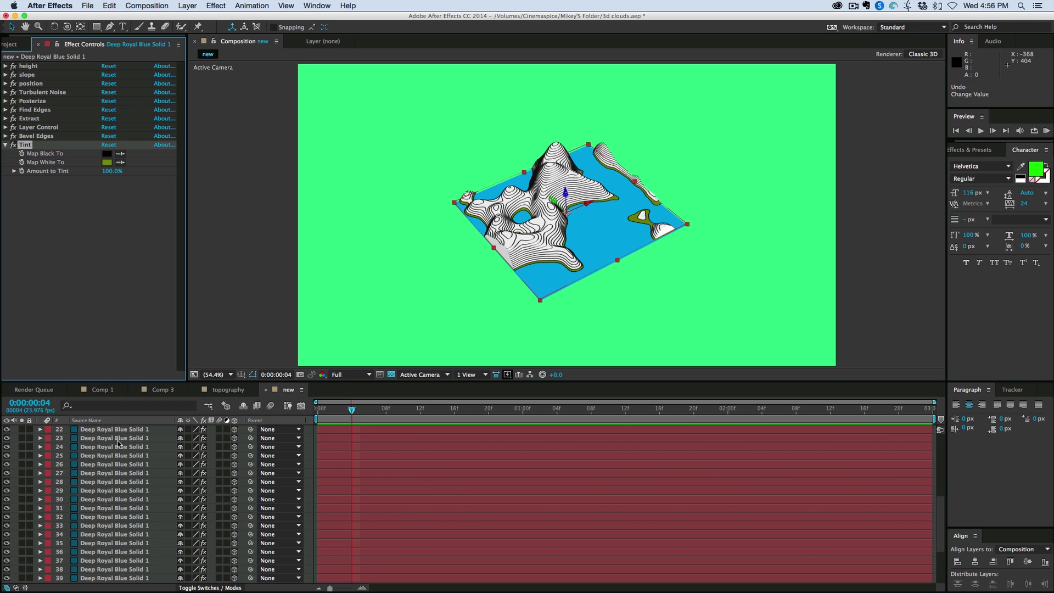
pyautogui.keyDown('shift'); pyautogui.click(109, 552); pyautogui.keyUp('shift')
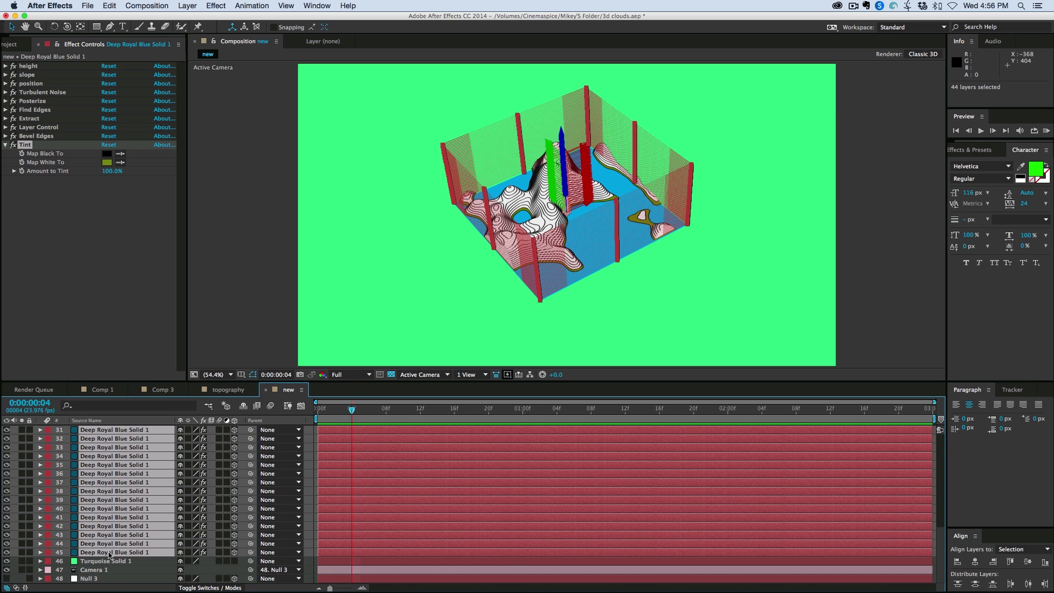
pyautogui.scroll(10, 107, 521)
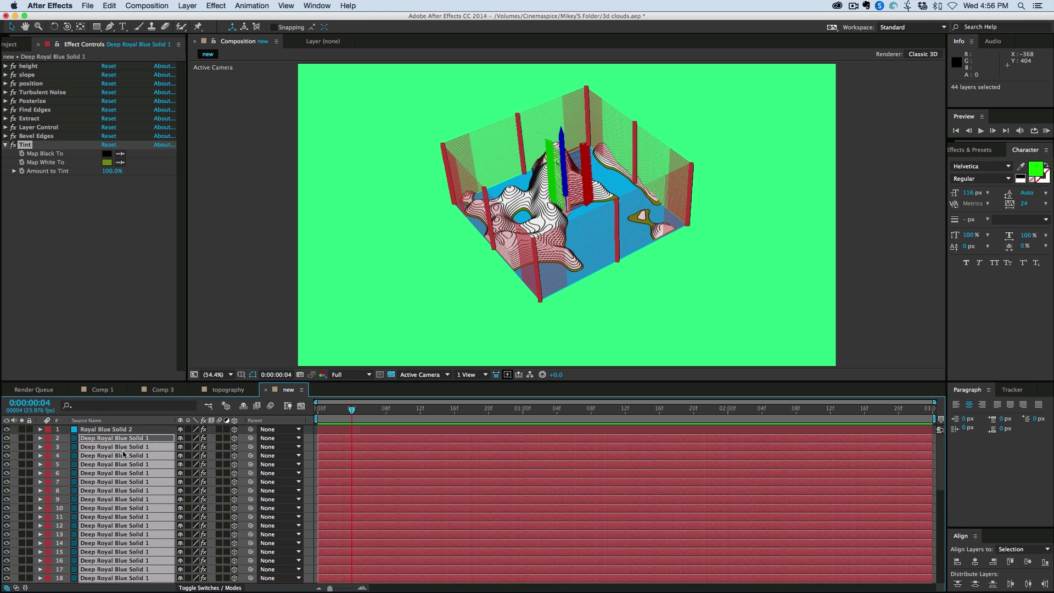
pyautogui.scroll(-10, 123, 450)
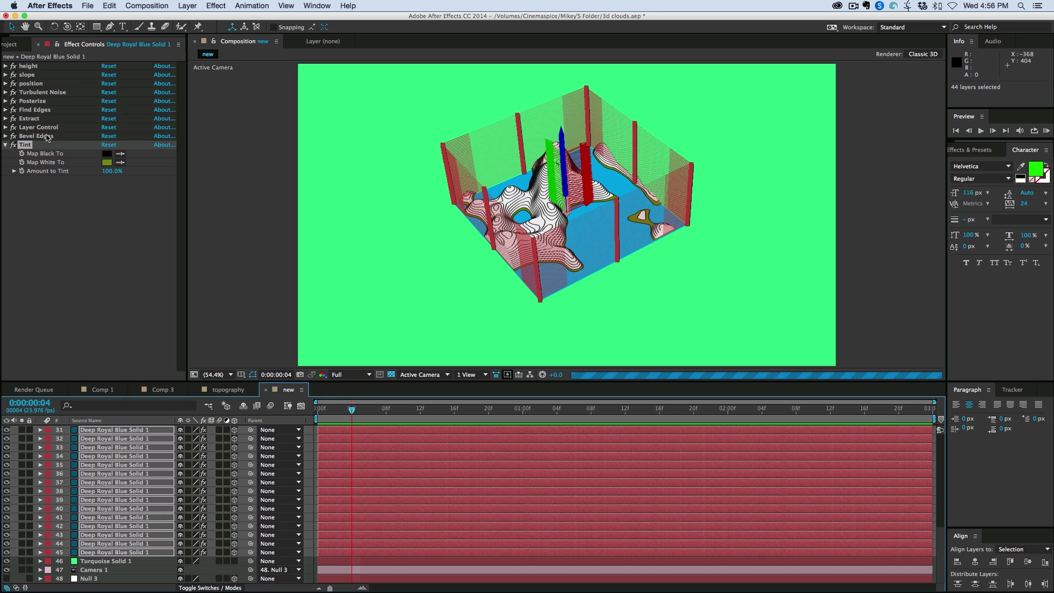
pyautogui.press('F2')
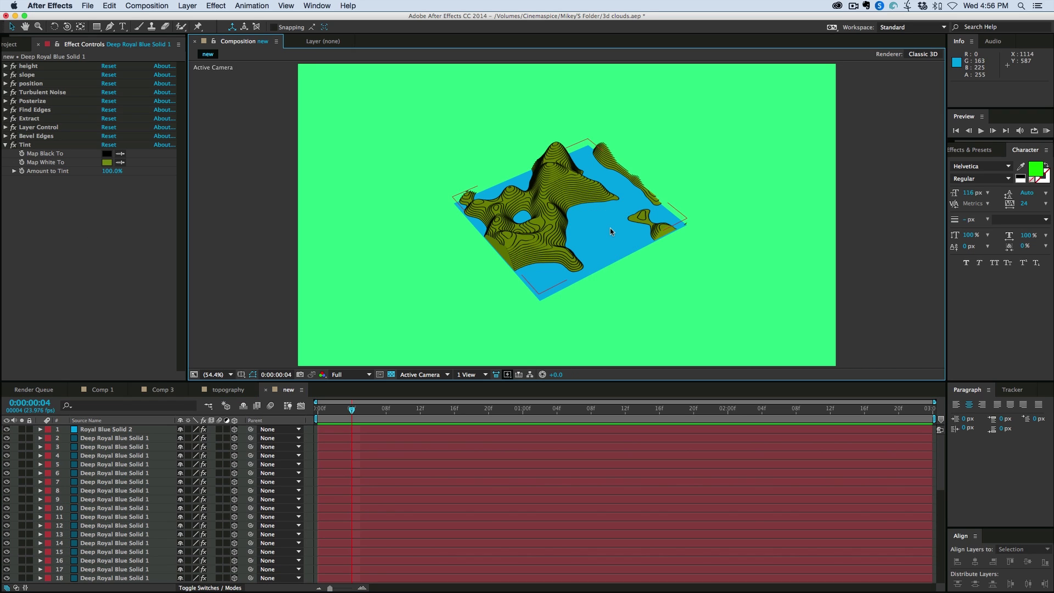
# Duplicate layer 44, give the copy an Orange label and move it above Turquoise Solid 1.
pyautogui.press('/')
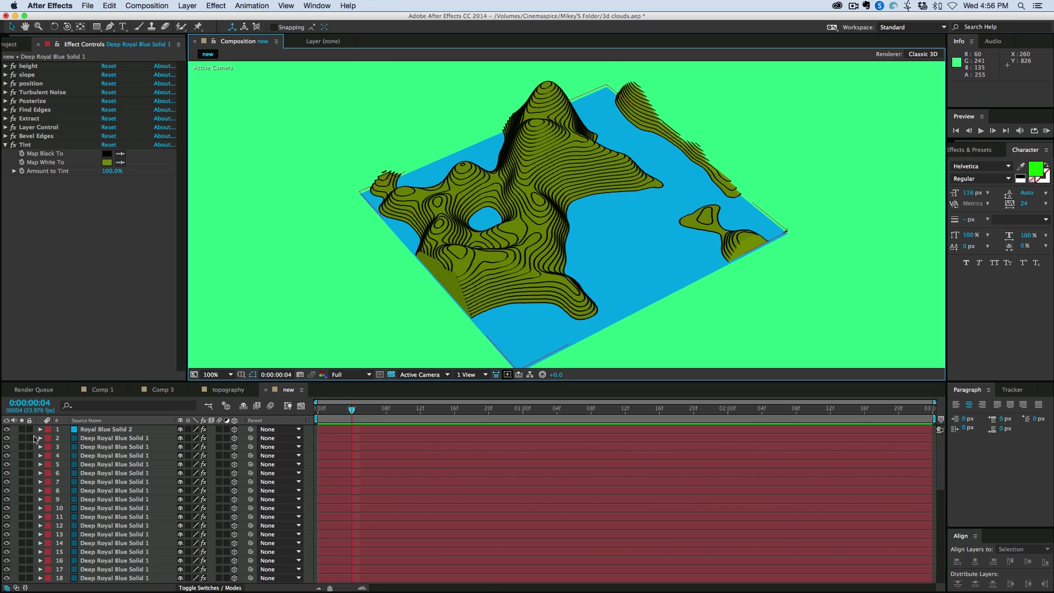
pyautogui.click(121, 438)
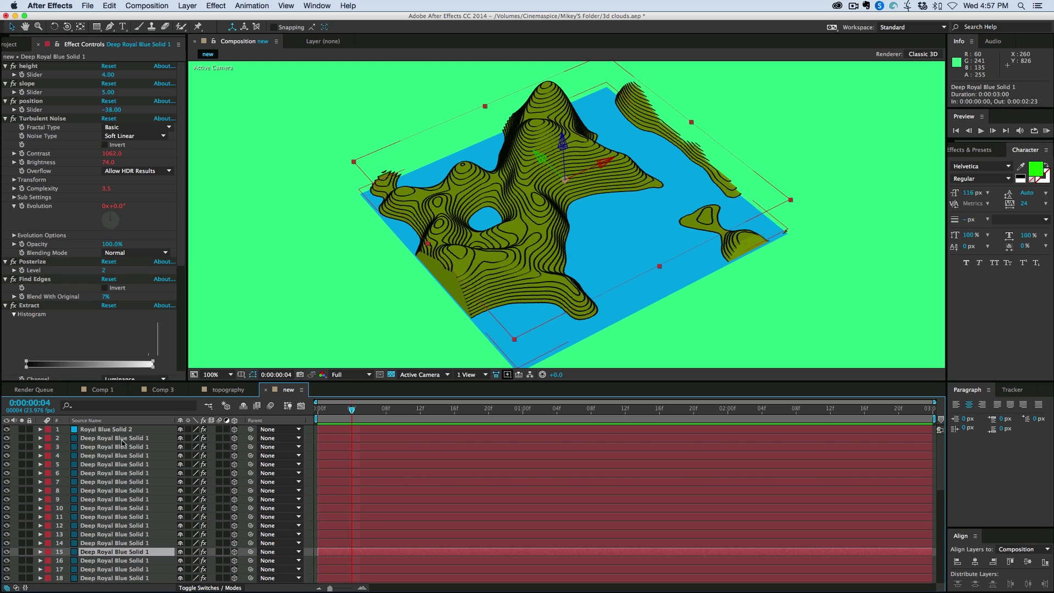
pyautogui.press('super+a')
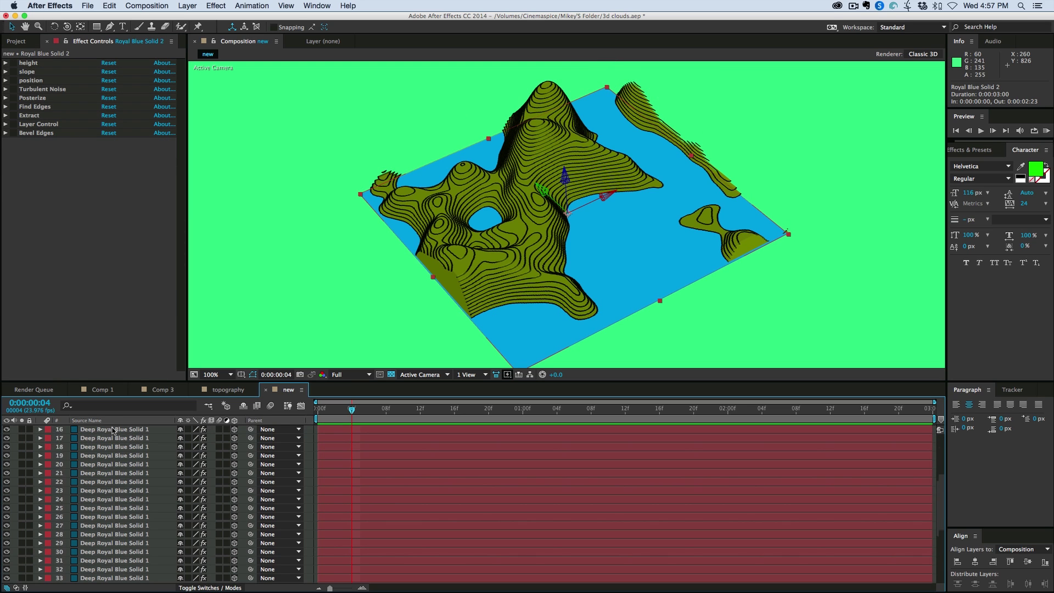
pyautogui.scroll(-10, 118, 476)
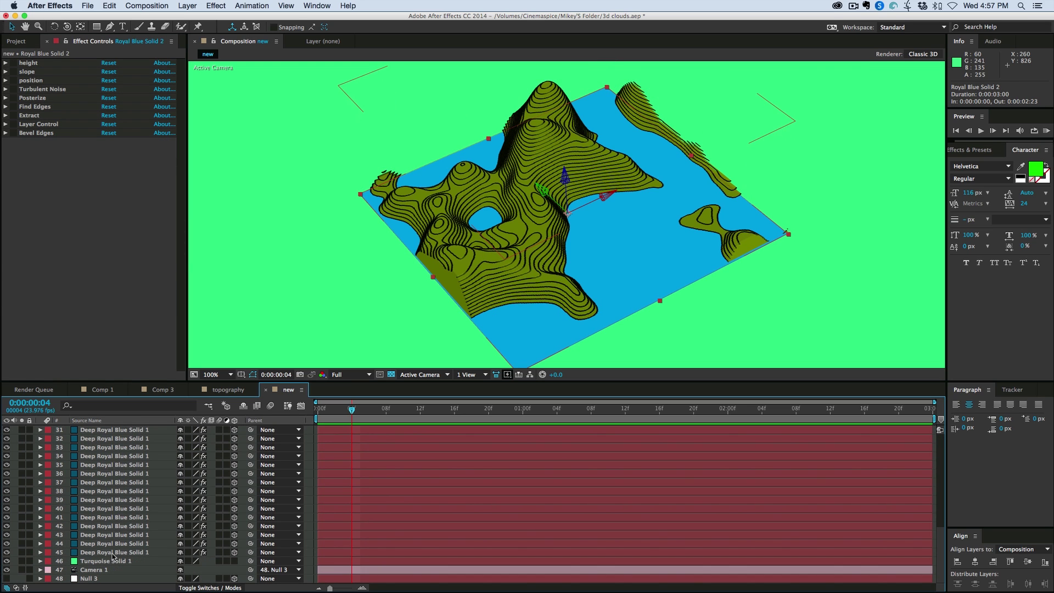
pyautogui.click(112, 552)
pyautogui.click(112, 545)
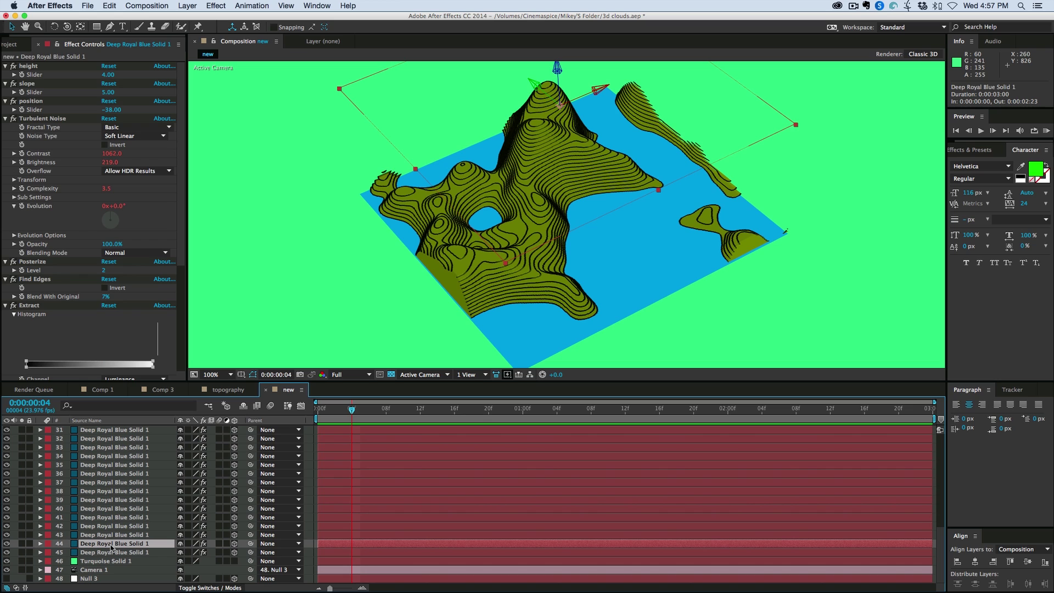
pyautogui.press('super+d')
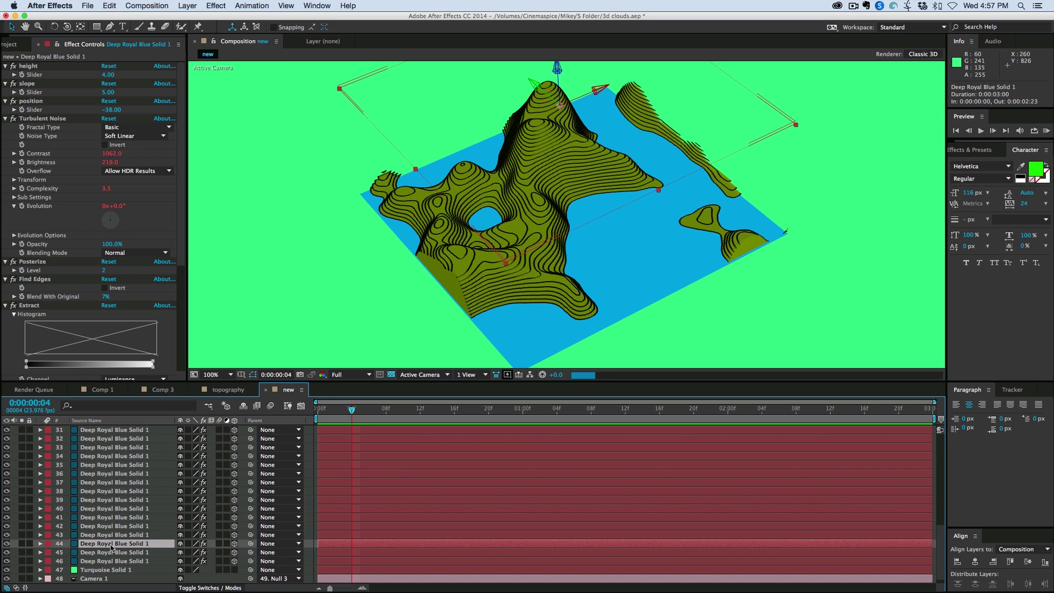
pyautogui.click(49, 544)
pyautogui.click(93, 533)
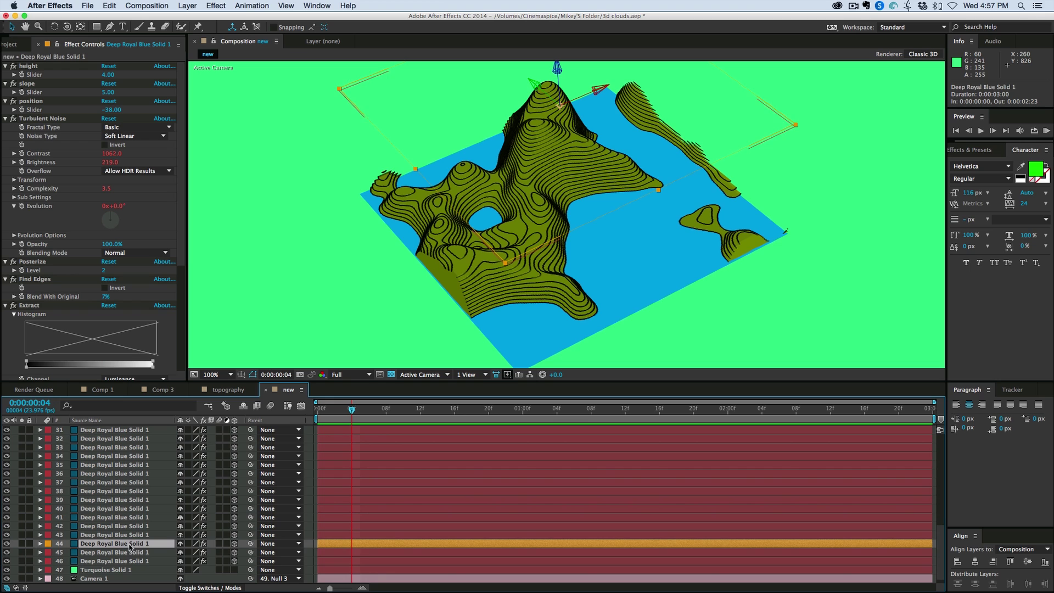
pyautogui.moveTo(130, 547); pyautogui.dragTo(126, 571)
pyautogui.click(5, 66)
# Collapse and switch off every effect on the orange copy, layer 46.
pyautogui.click(30, 66)
pyautogui.press('super+a')
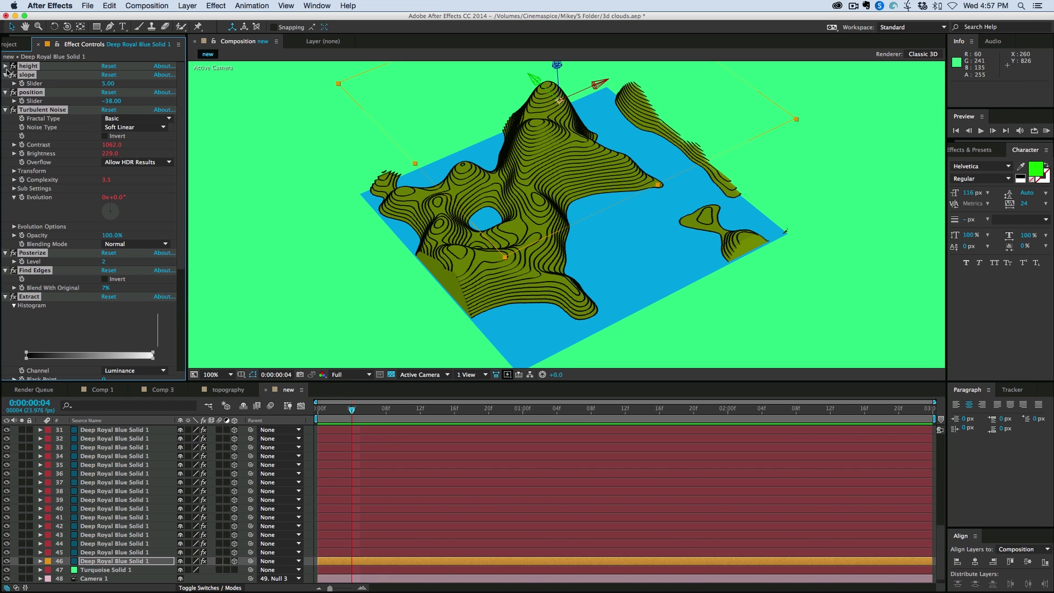
pyautogui.keyDown('super'); pyautogui.click(5, 74); pyautogui.keyUp('super')
pyautogui.click(13, 75)
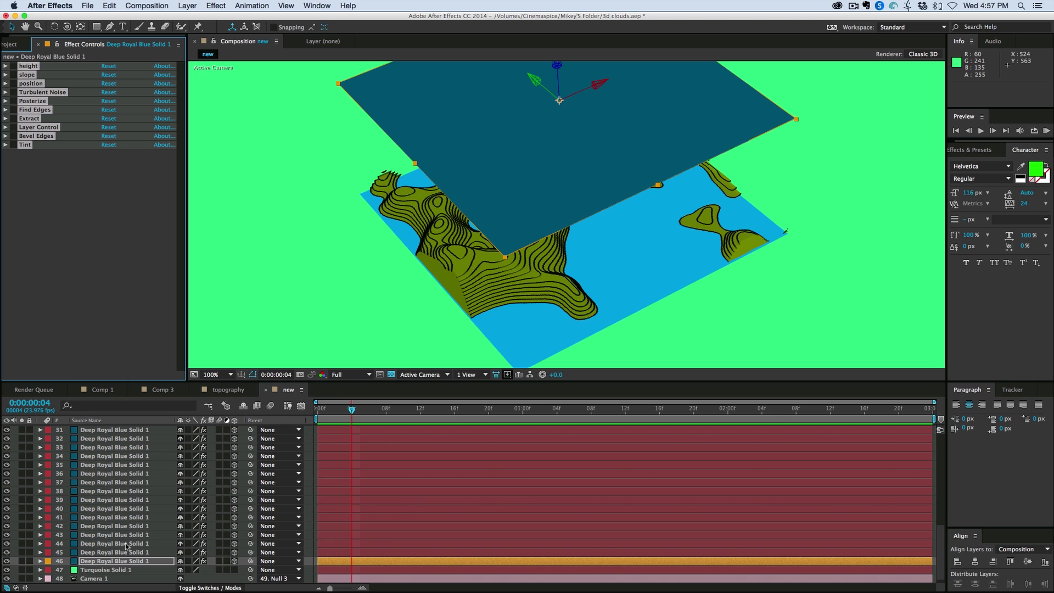
# Solo layer 46, re-enable Turbulent Noise and set its Contrast to 443 and Complexity to 4.5.
pyautogui.click(21, 562)
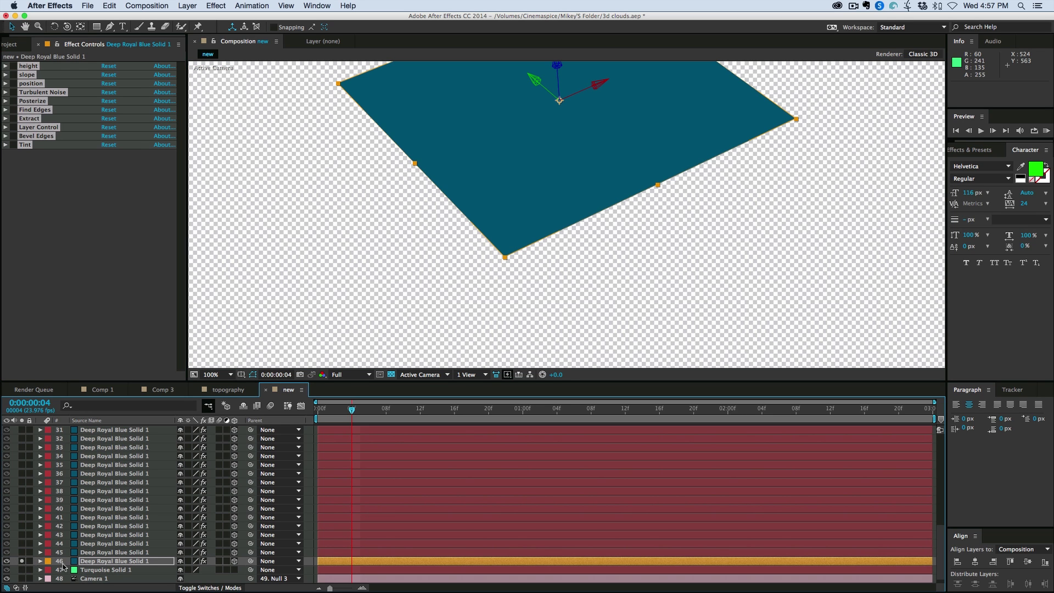
pyautogui.click(83, 186)
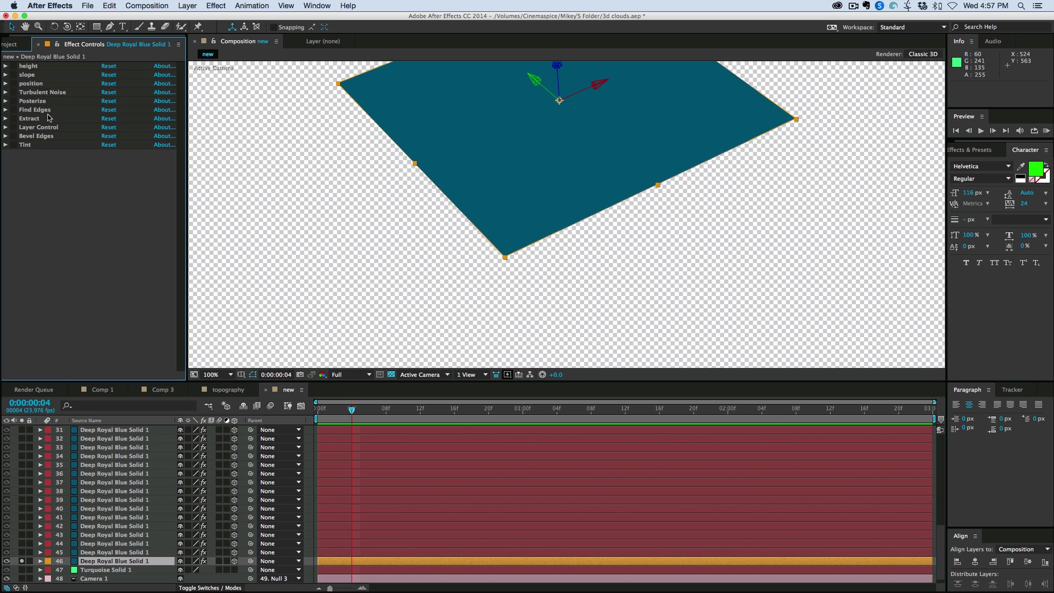
pyautogui.click(13, 92)
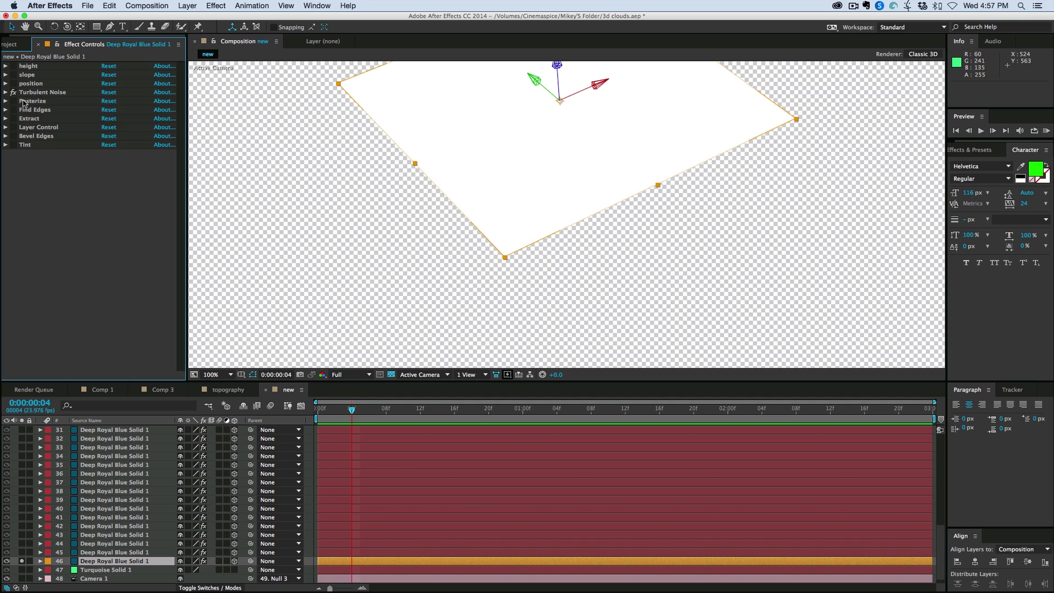
pyautogui.click(5, 93)
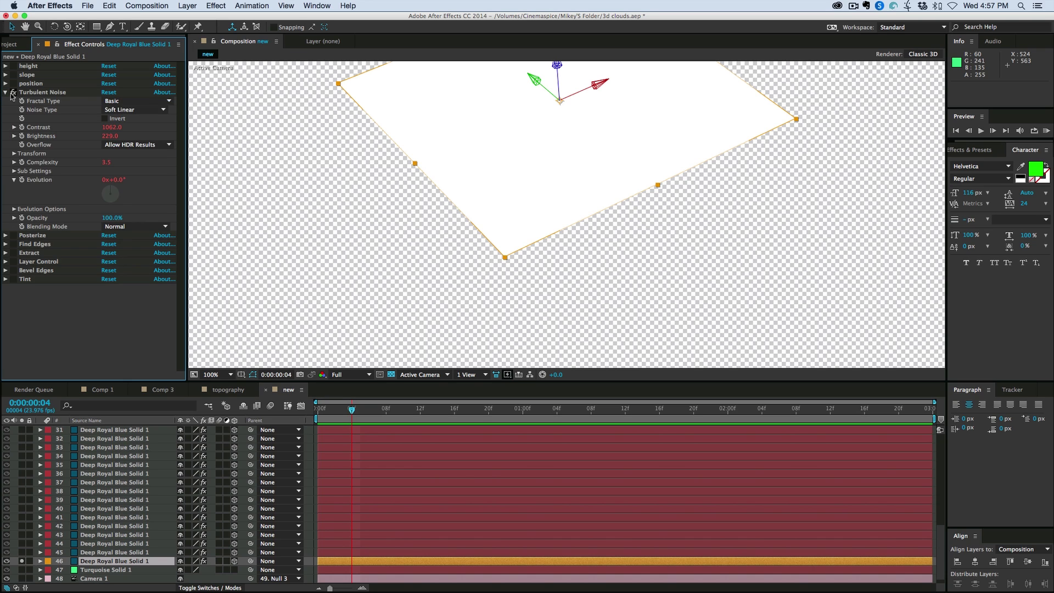
pyautogui.click(111, 94)
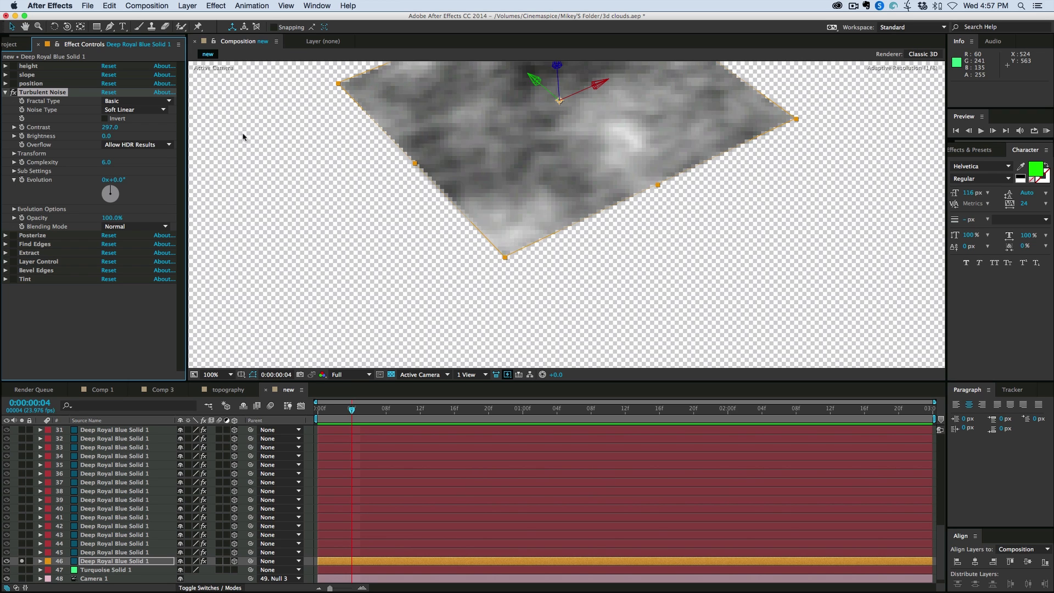
pyautogui.moveTo(244, 137); pyautogui.dragTo(282, 142)
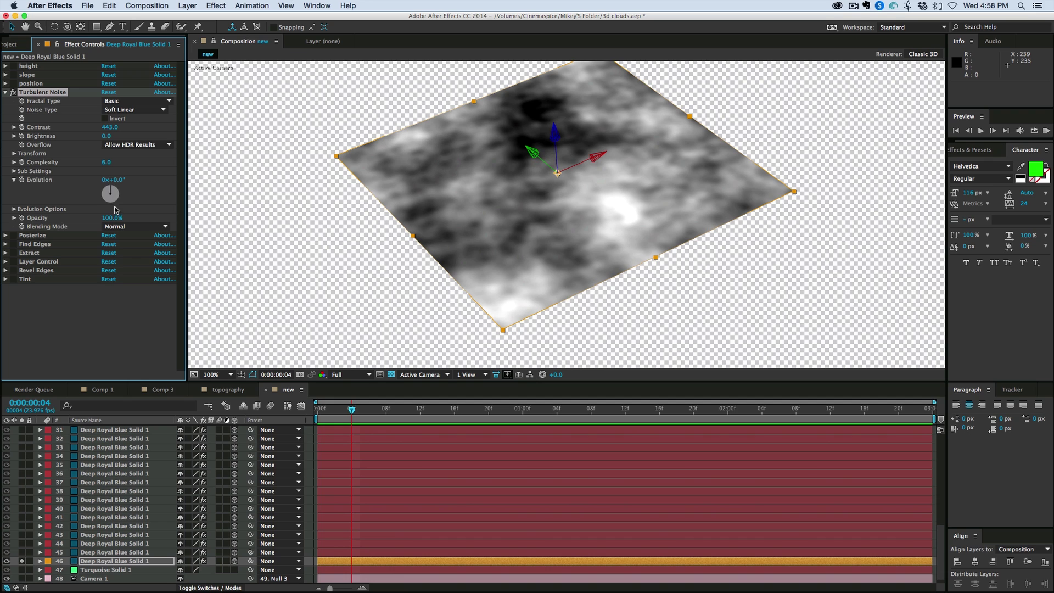
pyautogui.moveTo(106, 163); pyautogui.dragTo(30, 163)
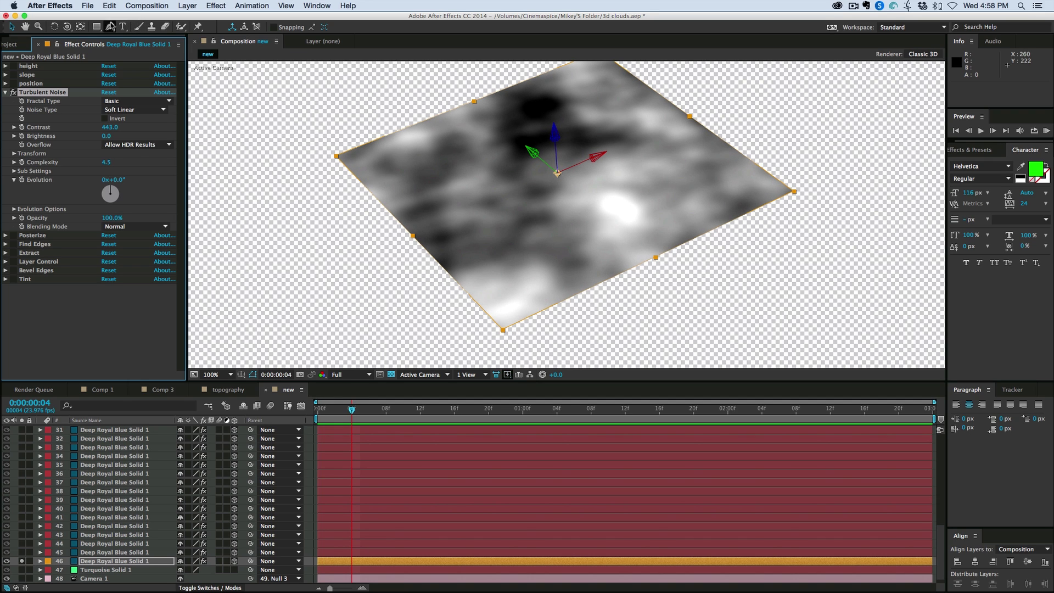
pyautogui.moveTo(96, 26); pyautogui.dragTo(157, 43)
# Fill the cloud plane with a rounded-rectangle mask, feathered 134 px with -51 px expansion.
pyautogui.doubleClick(96, 26)
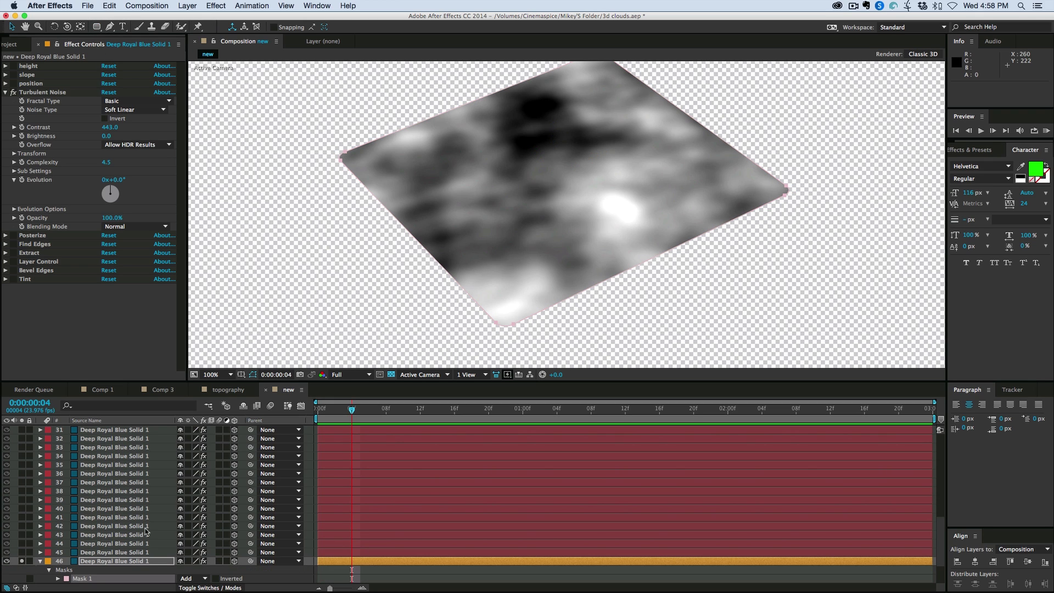
pyautogui.scroll(-2, 123, 535)
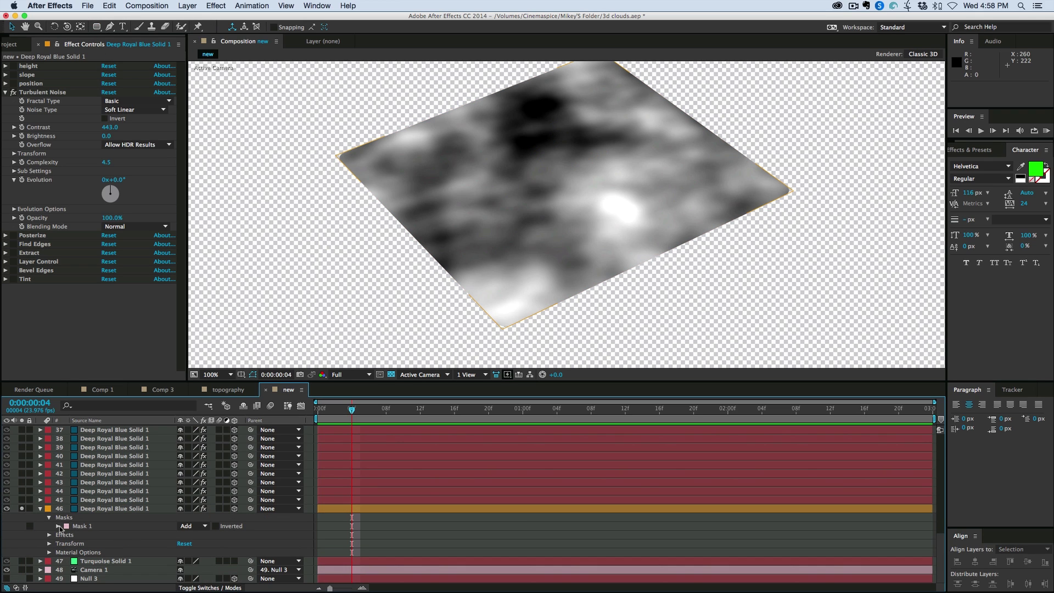
pyautogui.click(57, 526)
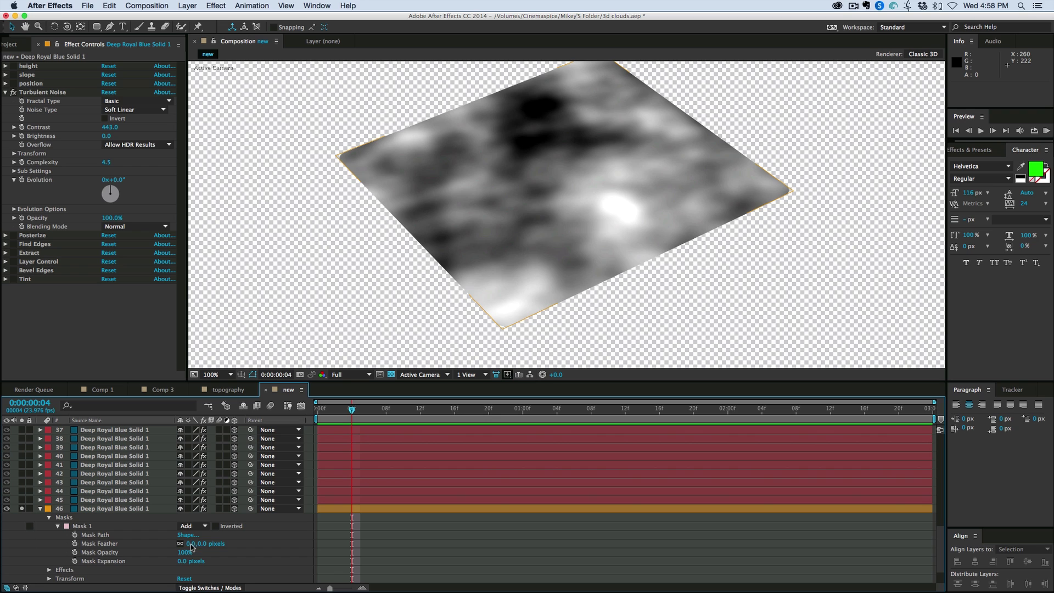
pyautogui.moveTo(191, 548); pyautogui.dragTo(277, 547)
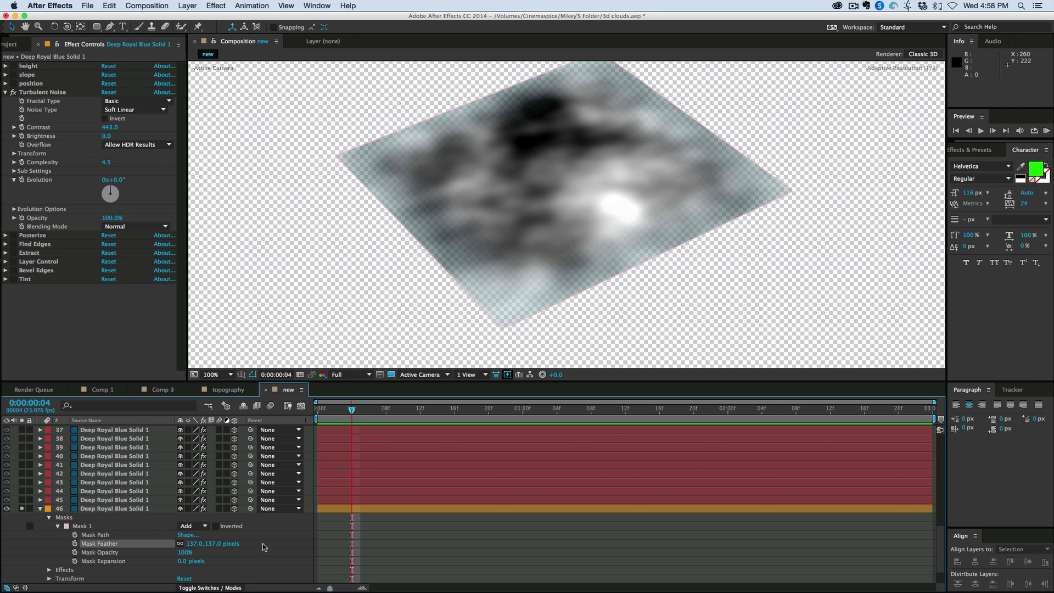
pyautogui.moveTo(184, 564); pyautogui.dragTo(154, 559)
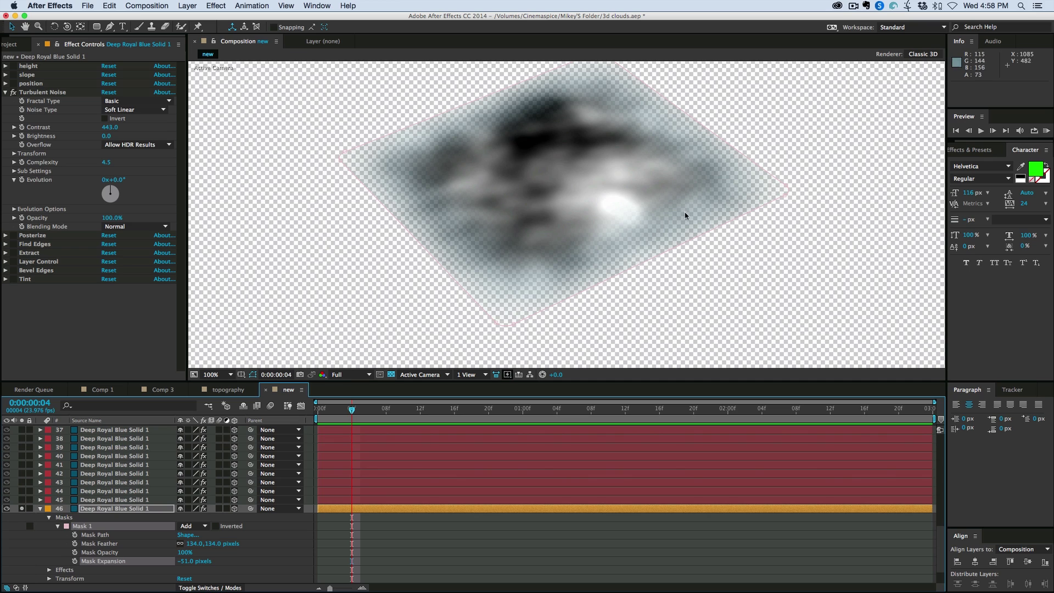
pyautogui.scroll(-2, 342, 512)
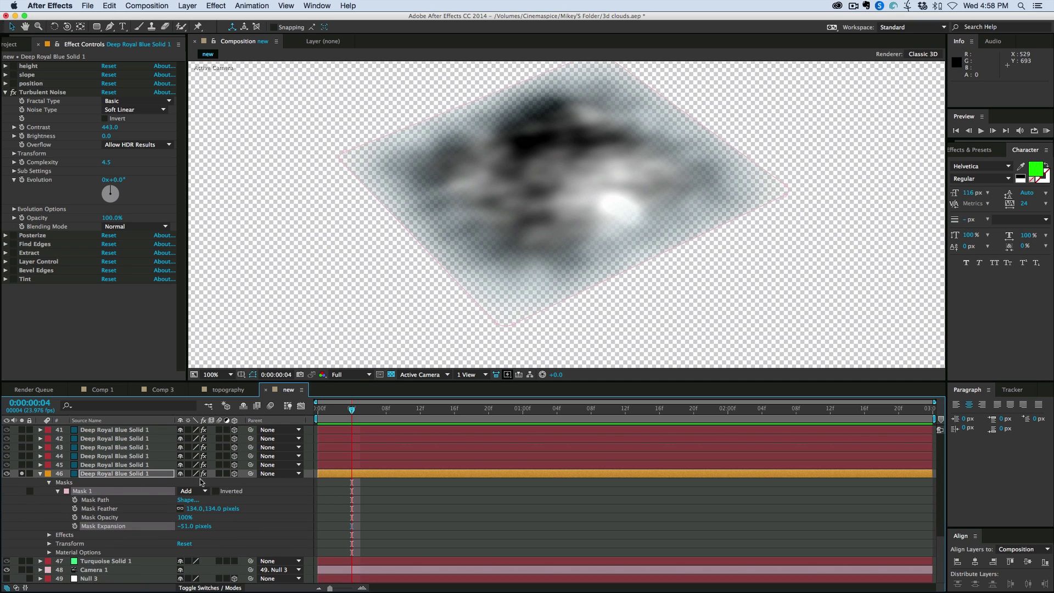
pyautogui.click(347, 475)
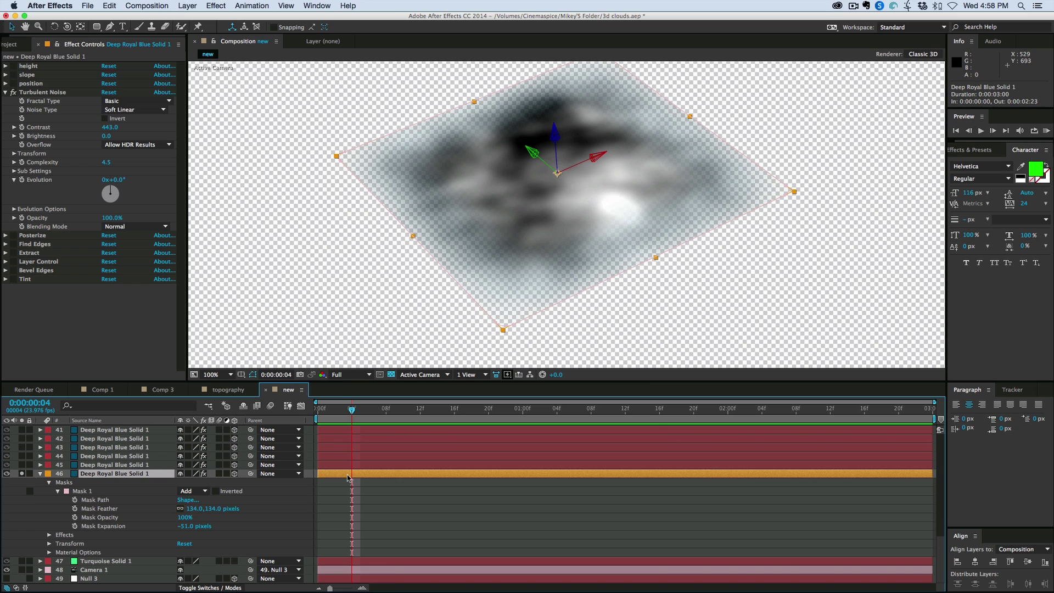
# Change the cloud solid's colour to black (000000), creating Black Solid 3.
pyautogui.press('super+shift+y')
pyautogui.click(525, 474)
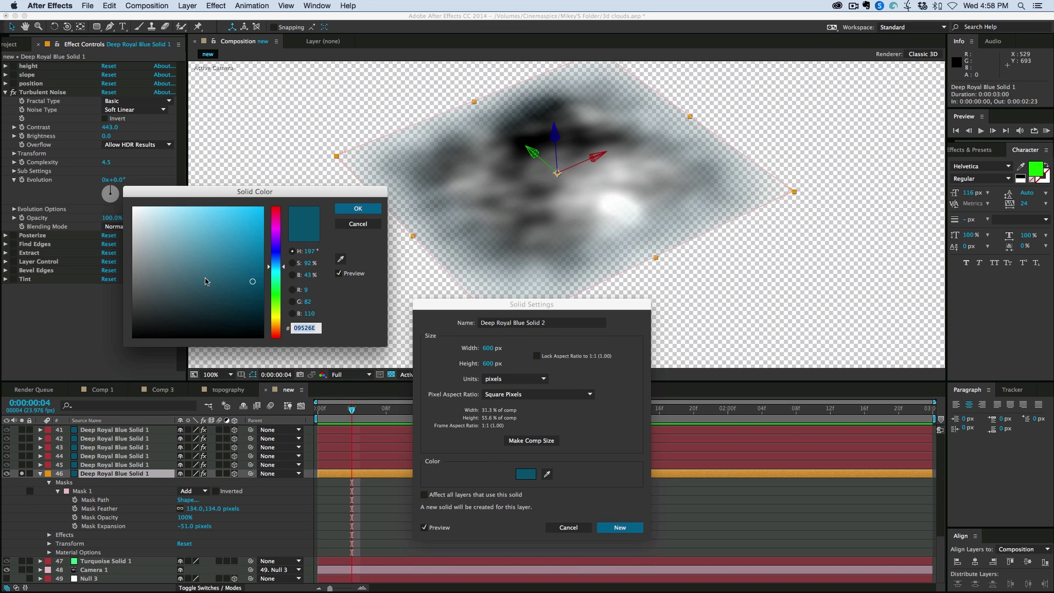
pyautogui.moveTo(244, 317); pyautogui.dragTo(279, 357)
pyautogui.click(357, 209)
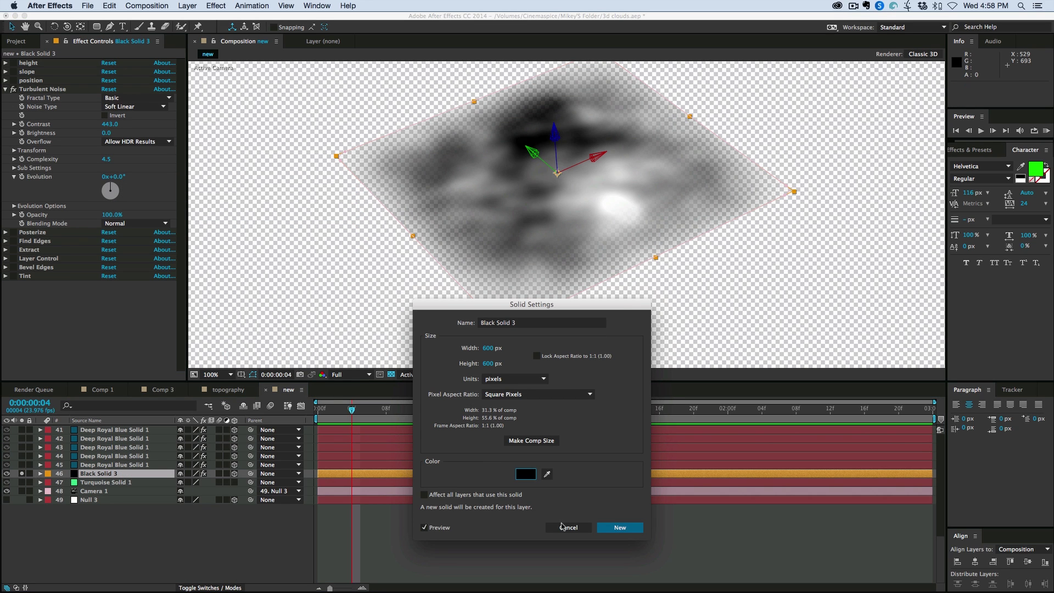
pyautogui.click(619, 527)
# Reduce Black Solid 3's Mask 1 feather to 65 pixels.
pyautogui.click(40, 474)
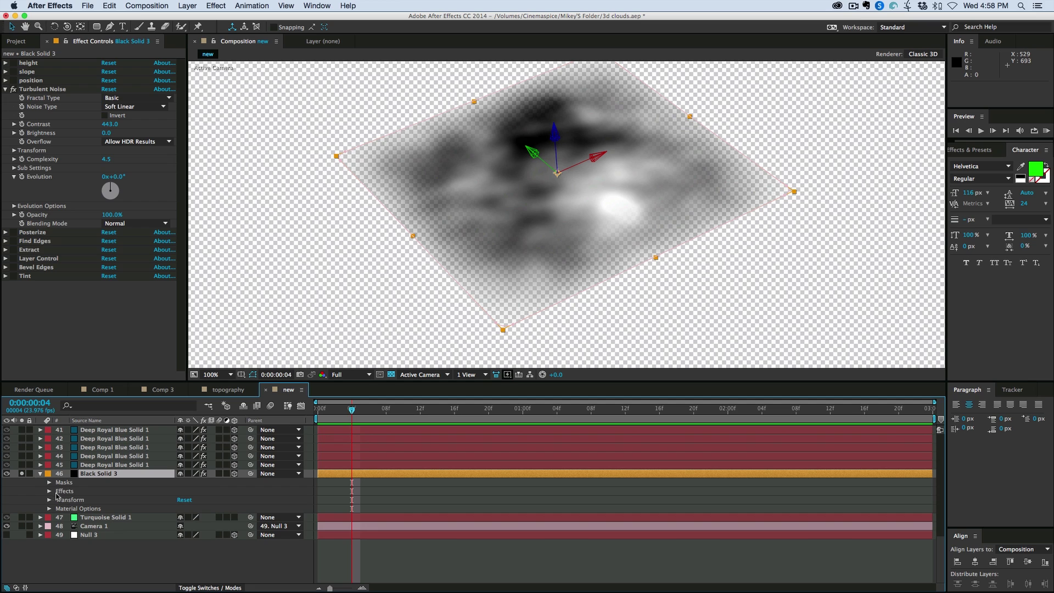
pyautogui.click(49, 482)
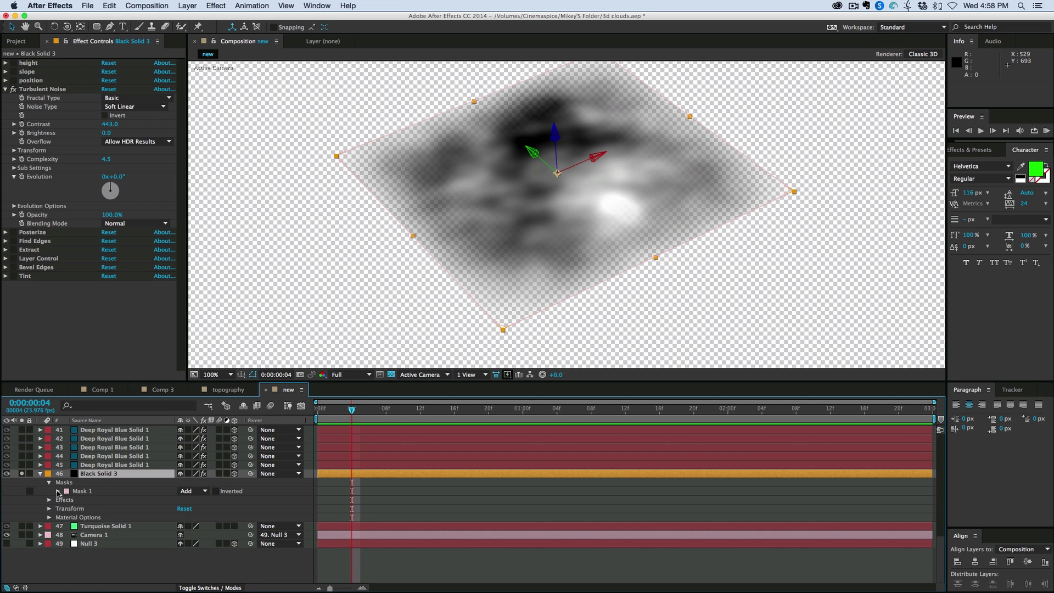
pyautogui.click(58, 491)
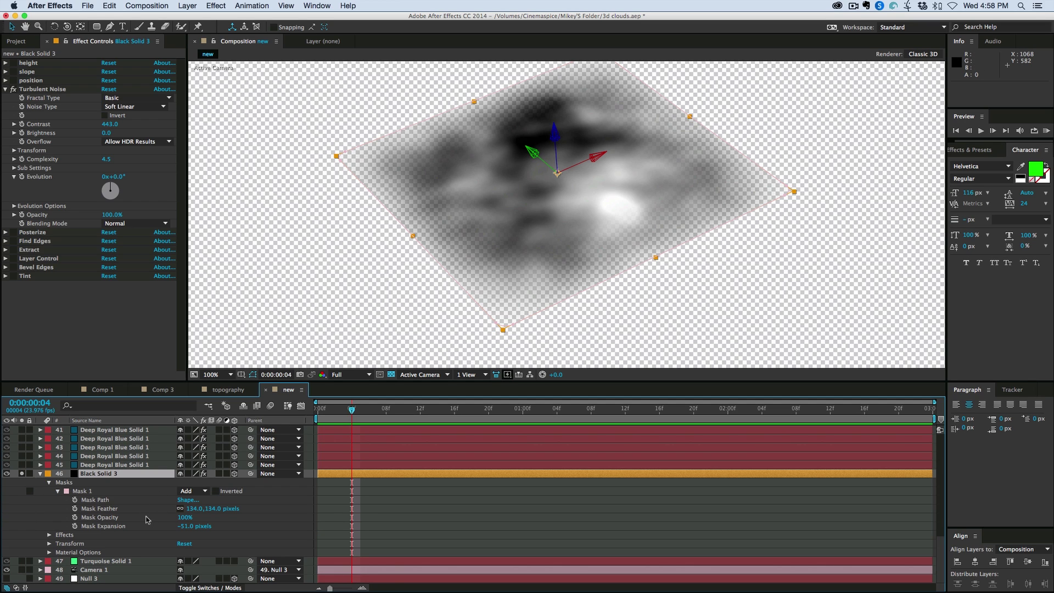
pyautogui.moveTo(196, 511); pyautogui.dragTo(152, 505)
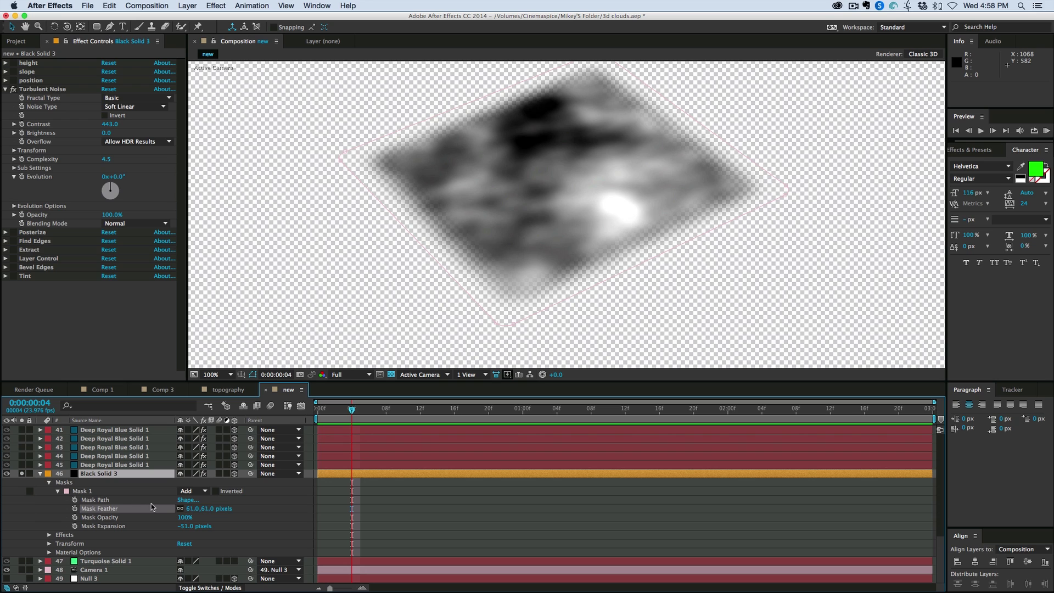
# Unsolo the cloud layer and set Black Solid 3's blending mode to Screen.
pyautogui.click(40, 474)
pyautogui.click(21, 552)
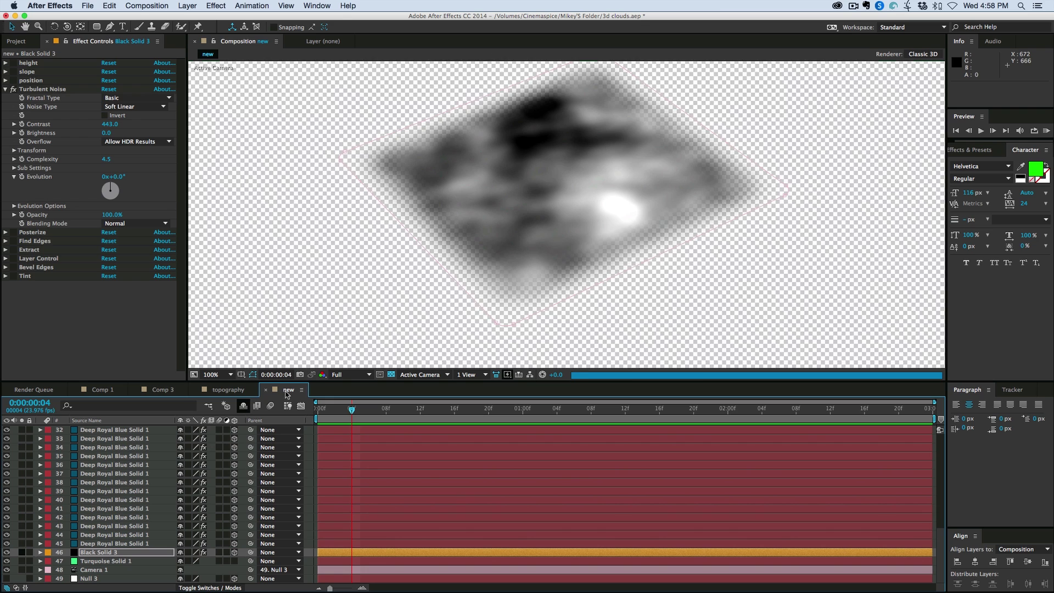
pyautogui.scroll(-2, 476, 230)
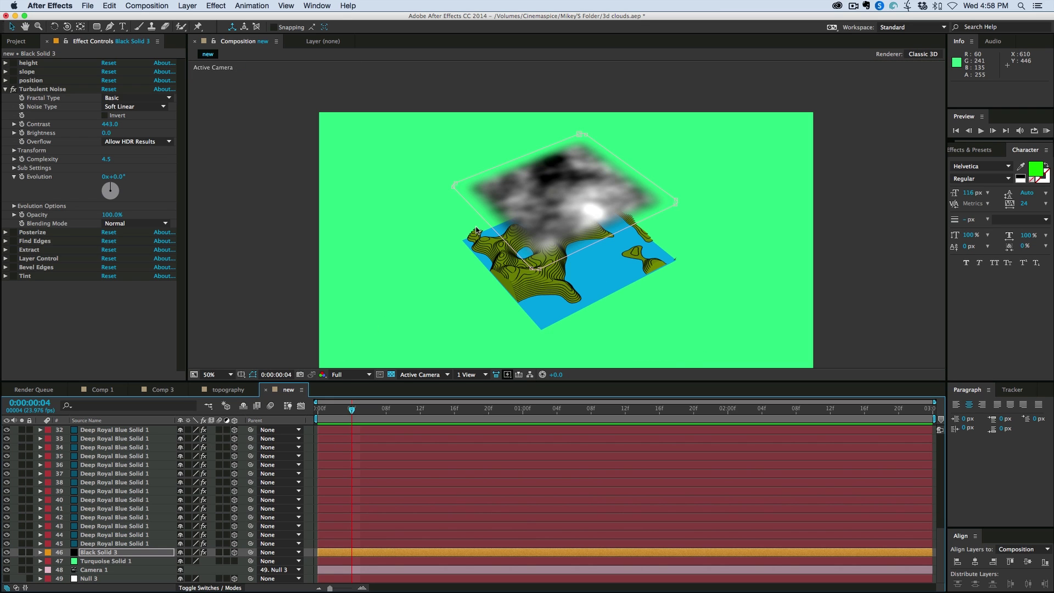
pyautogui.click(199, 588)
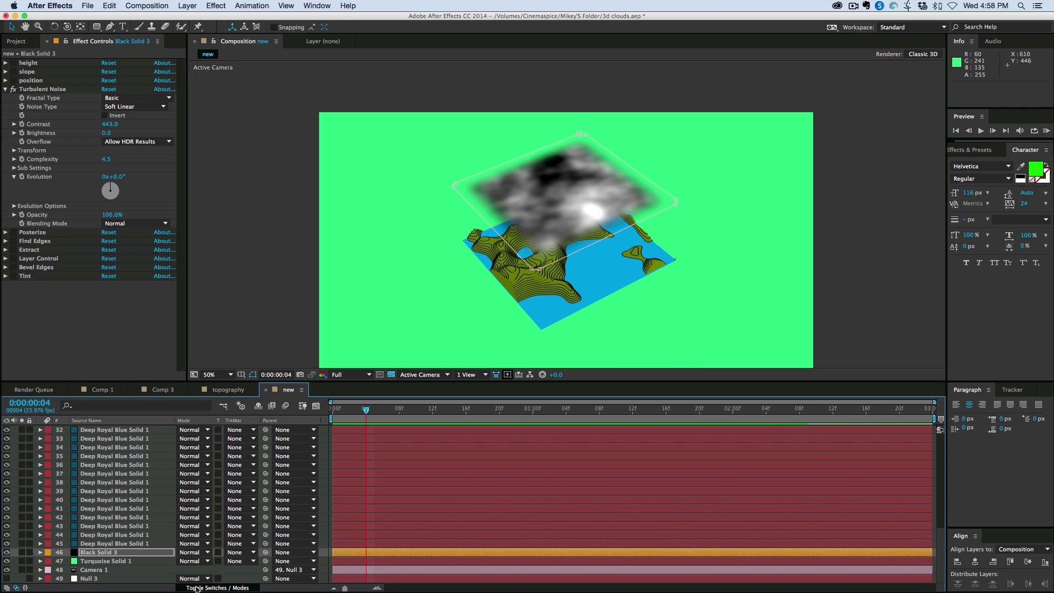
pyautogui.click(192, 552)
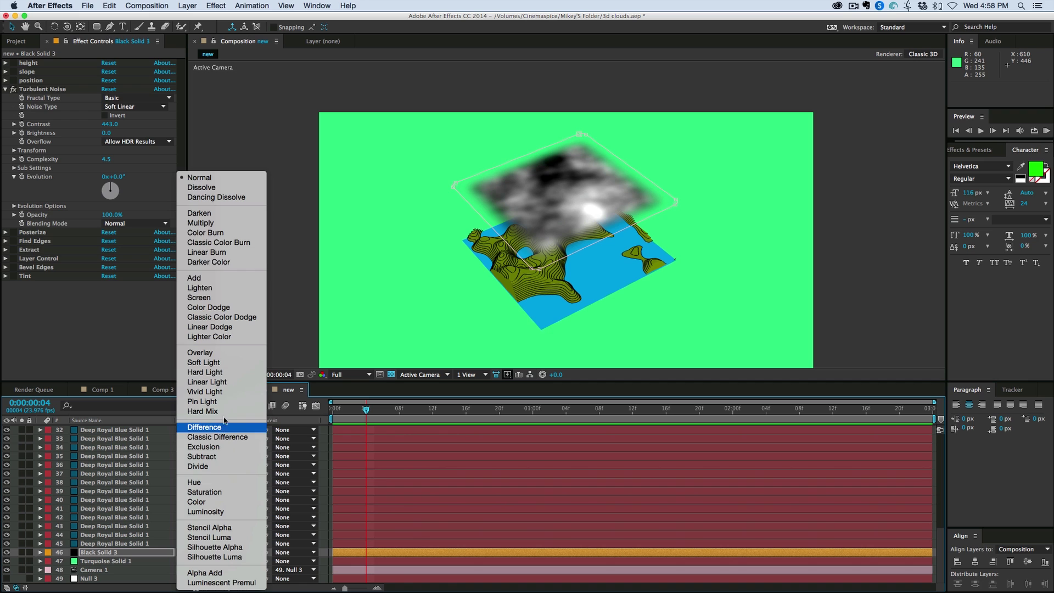
pyautogui.click(213, 298)
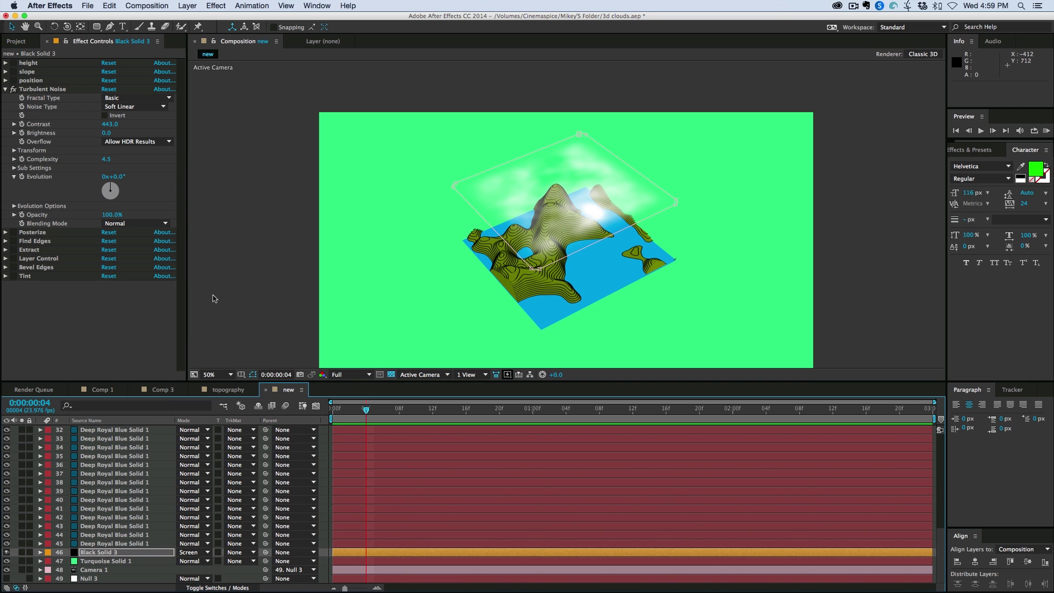
# Lower the Black Solid 3 clouds along the Z axis to 213.1, closer to the terrain.
pyautogui.click(303, 406)
pyautogui.click(376, 552)
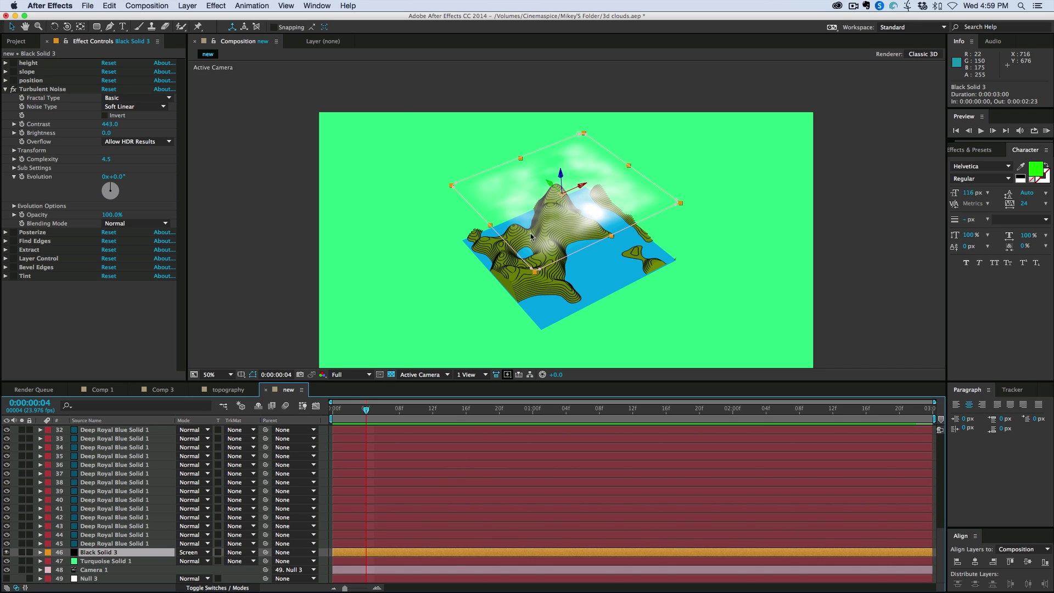
pyautogui.moveTo(564, 184); pyautogui.dragTo(562, 202)
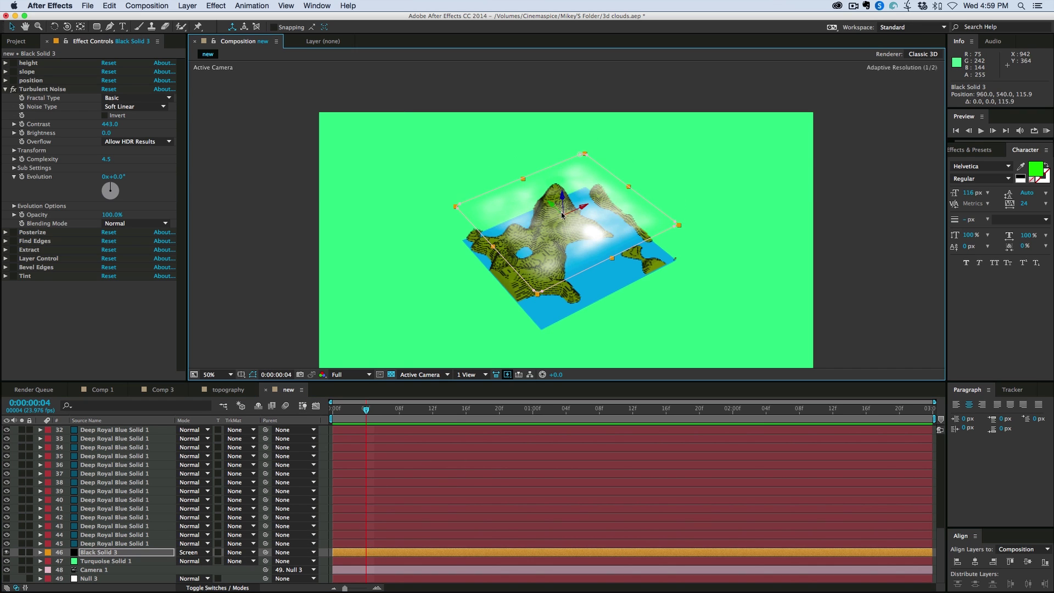
pyautogui.moveTo(563, 216); pyautogui.dragTo(580, 246)
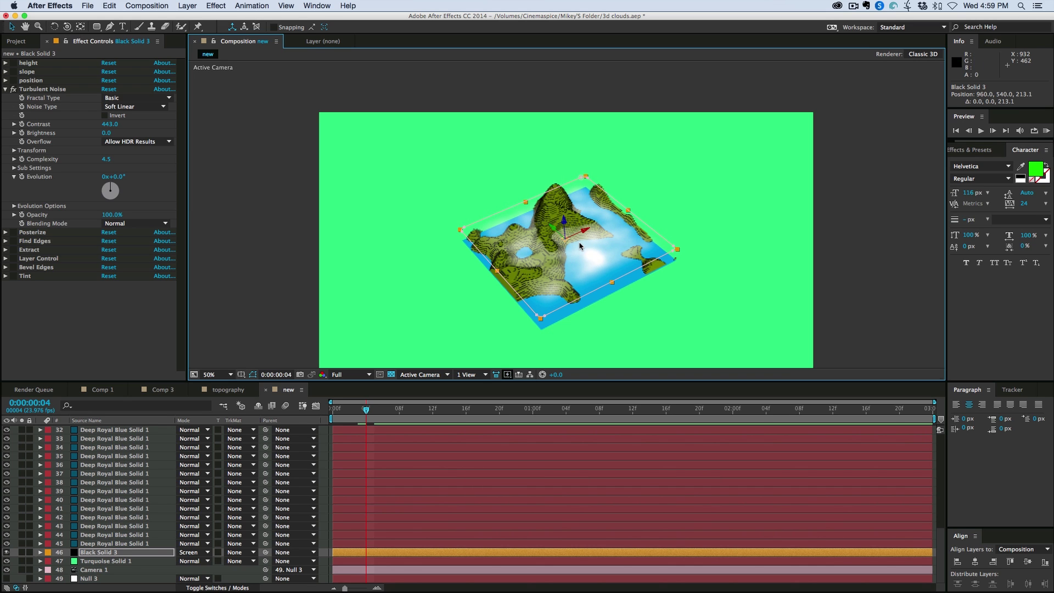
# Move the playhead back to the first frame of the composition.
pyautogui.click(470, 465)
pyautogui.click(355, 412)
pyautogui.moveTo(355, 411); pyautogui.dragTo(318, 408)
pyautogui.scroll(10, 77, 451)
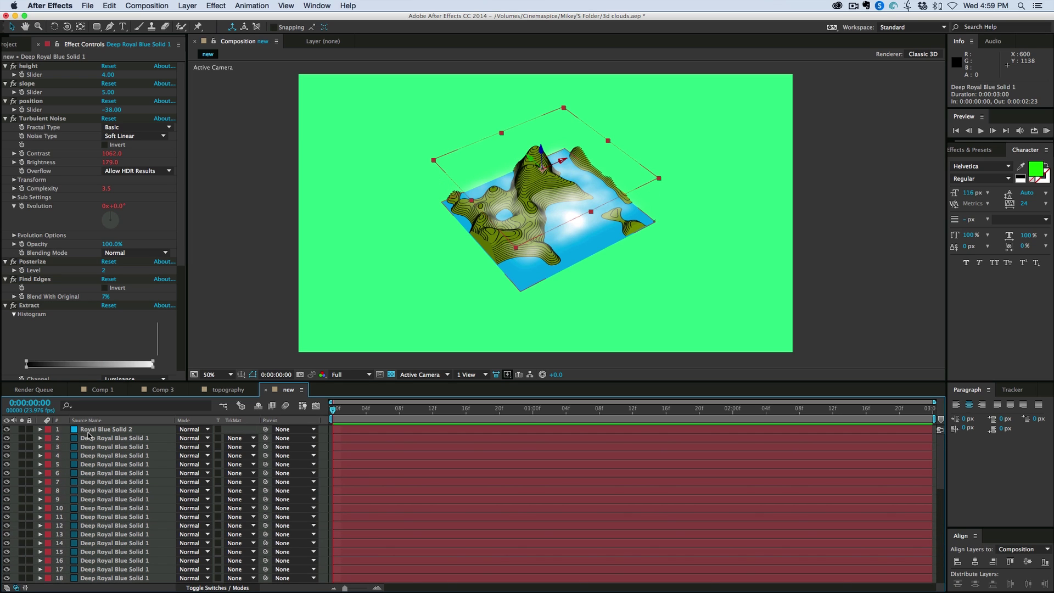
# Collapse the height, slope, position, Turbulent Noise and Posterize effects in Effect Controls.
pyautogui.click(6, 66)
pyautogui.click(5, 75)
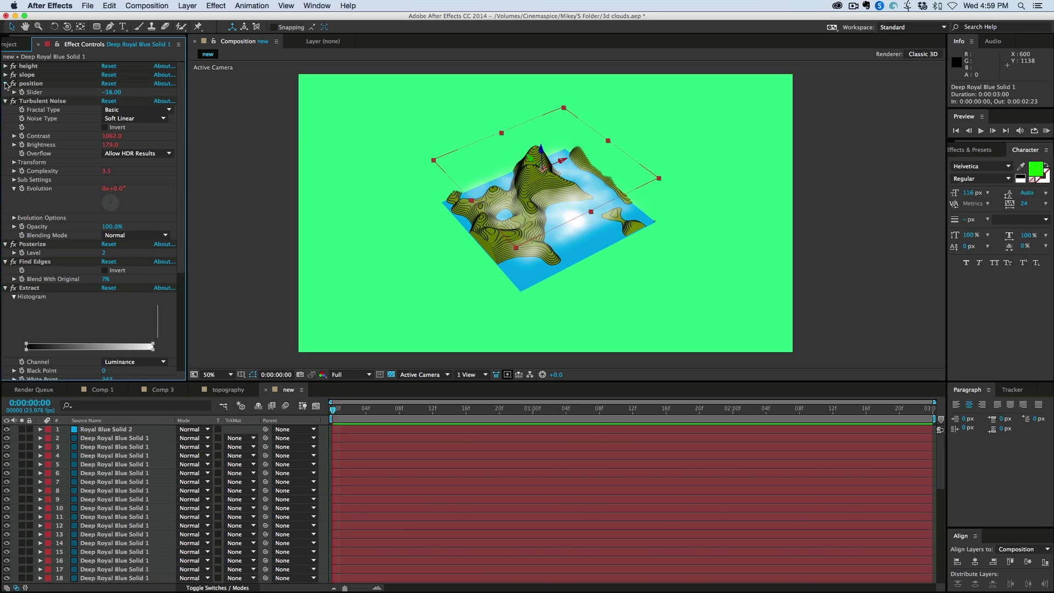
pyautogui.click(6, 84)
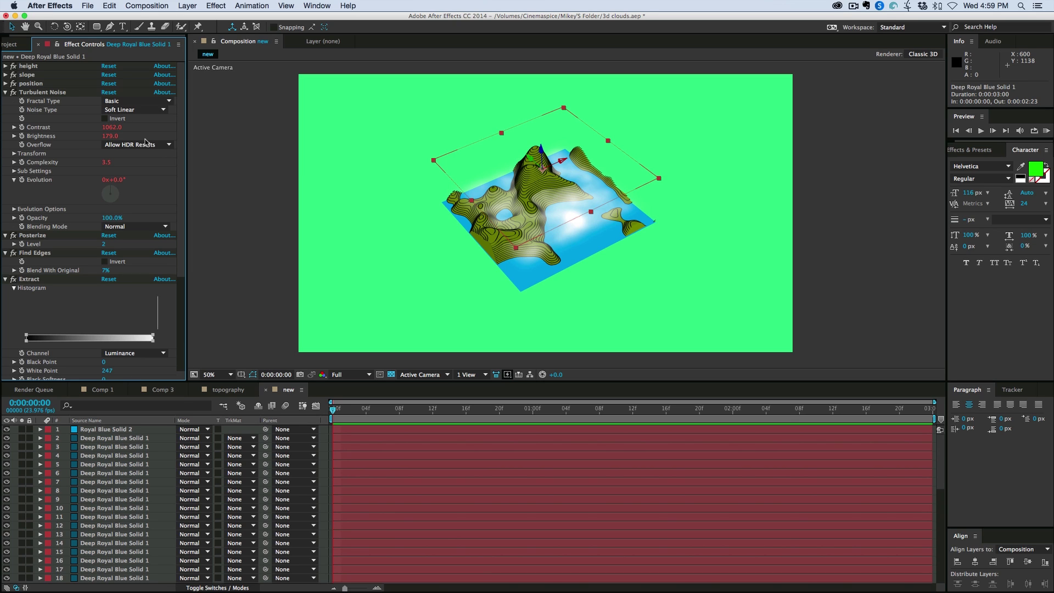
pyautogui.click(6, 93)
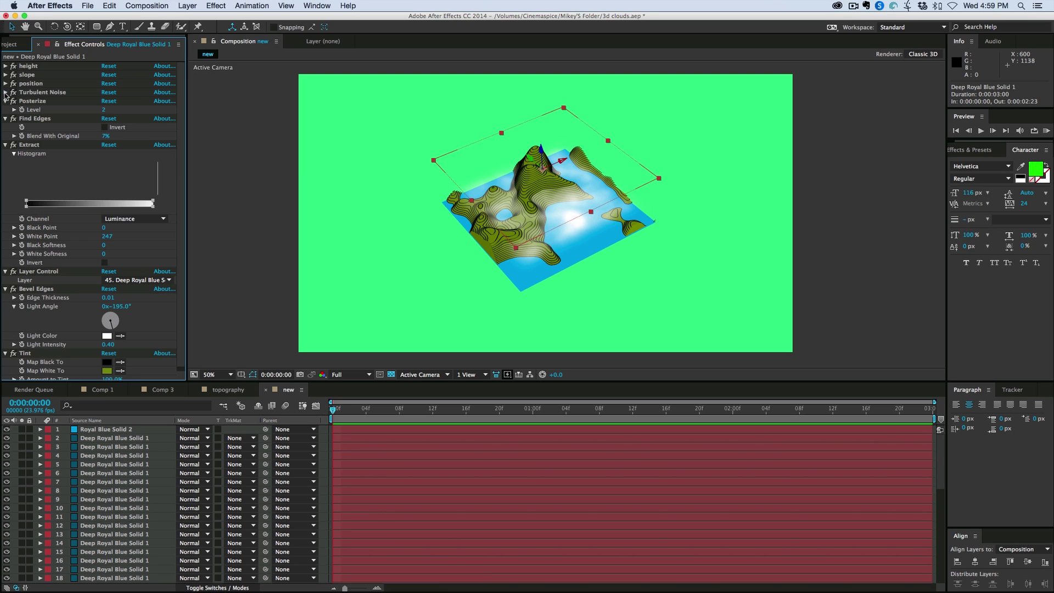
pyautogui.click(6, 101)
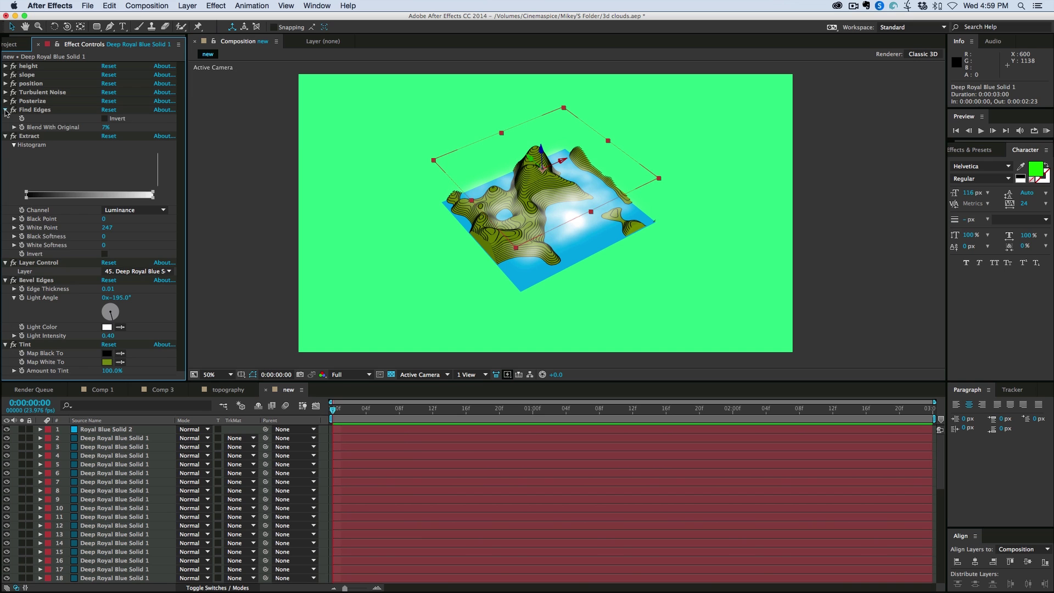
# Collapse Find Edges, Extract, Layer Control, Bevel Edges and Tint, then view layer 2 at 100%.
pyautogui.click(5, 109)
pyautogui.click(5, 119)
pyautogui.click(6, 128)
pyautogui.click(6, 136)
pyautogui.click(5, 145)
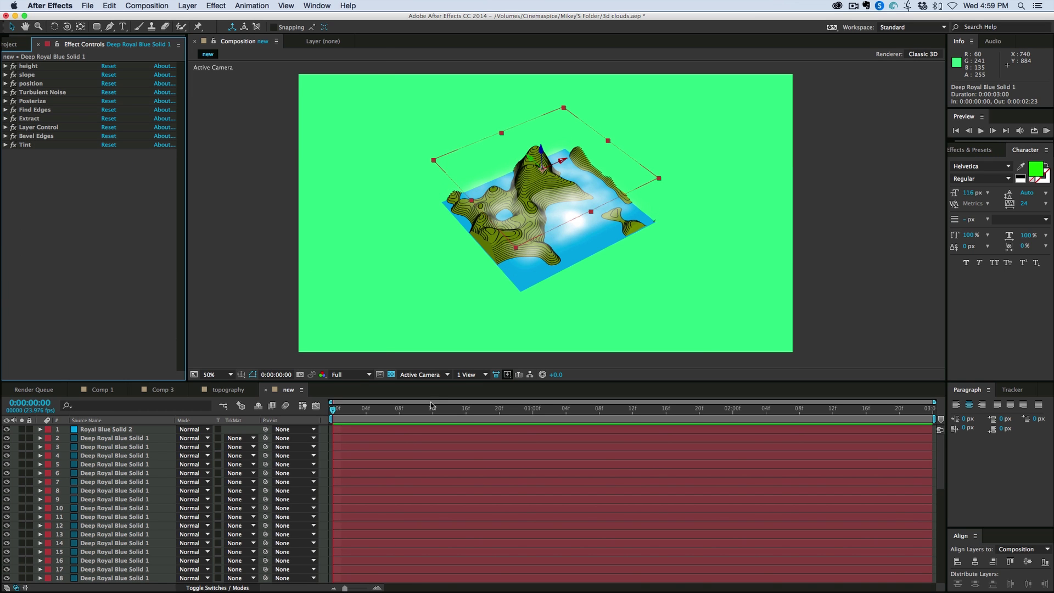
pyautogui.click(409, 438)
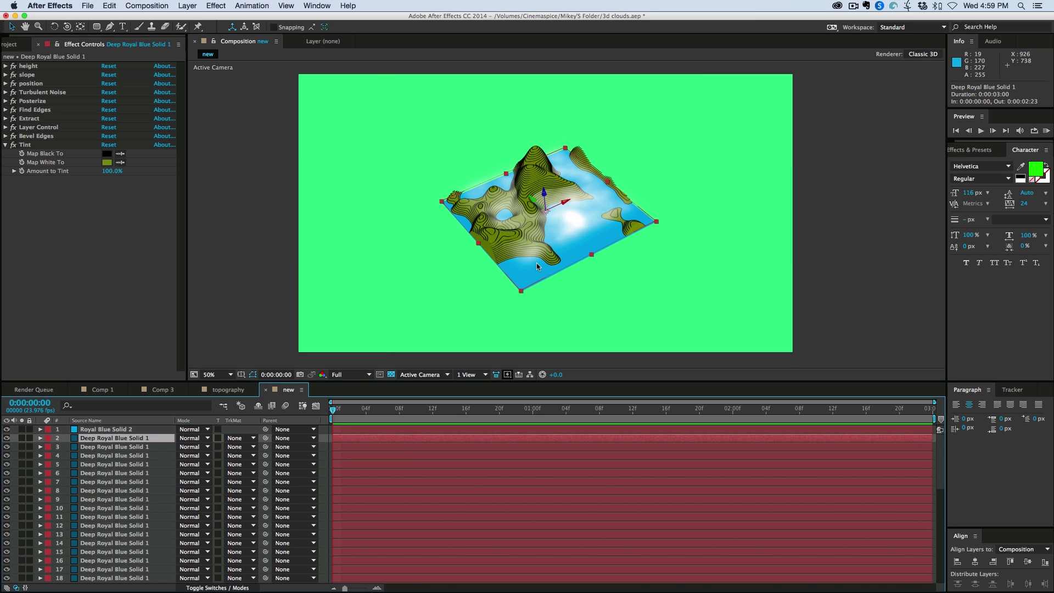
pyautogui.press('.')
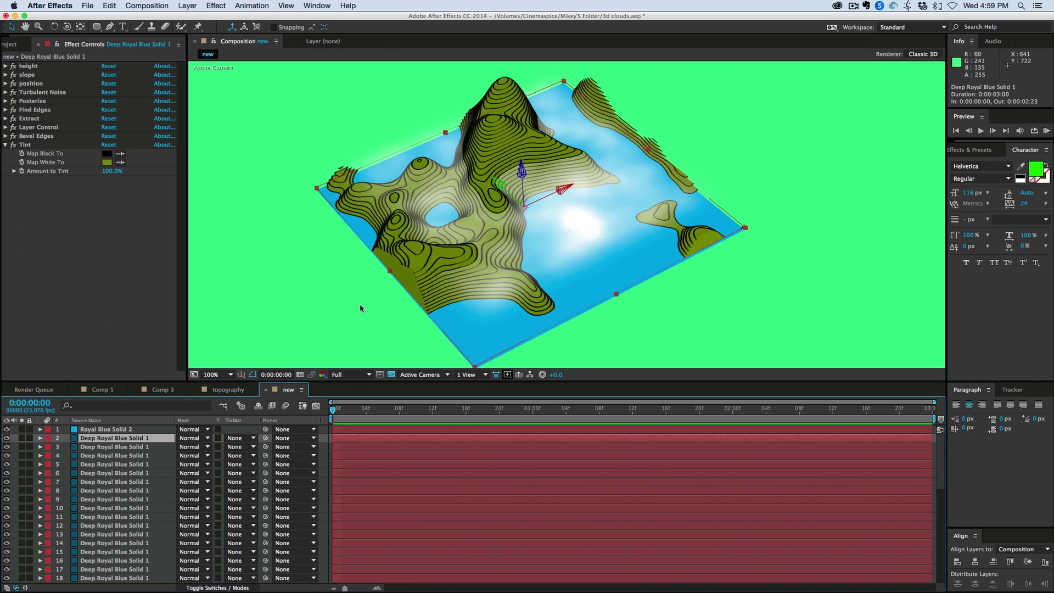